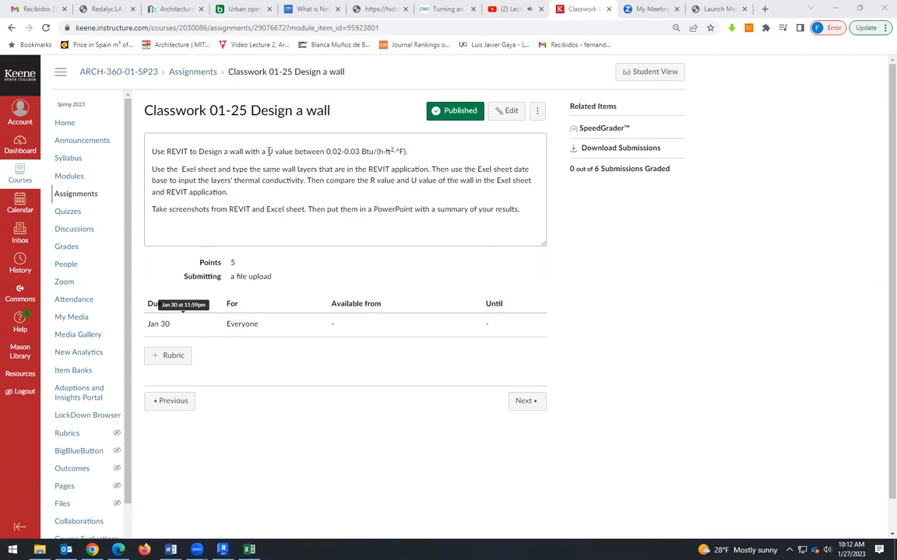
Step: Highlight the 0.02-0.03 U-value range in the assignment instructions and switch to Revit
{"action": "left_click_drag", "start_coordinate": [326, 152], "coordinate": [361, 152]}
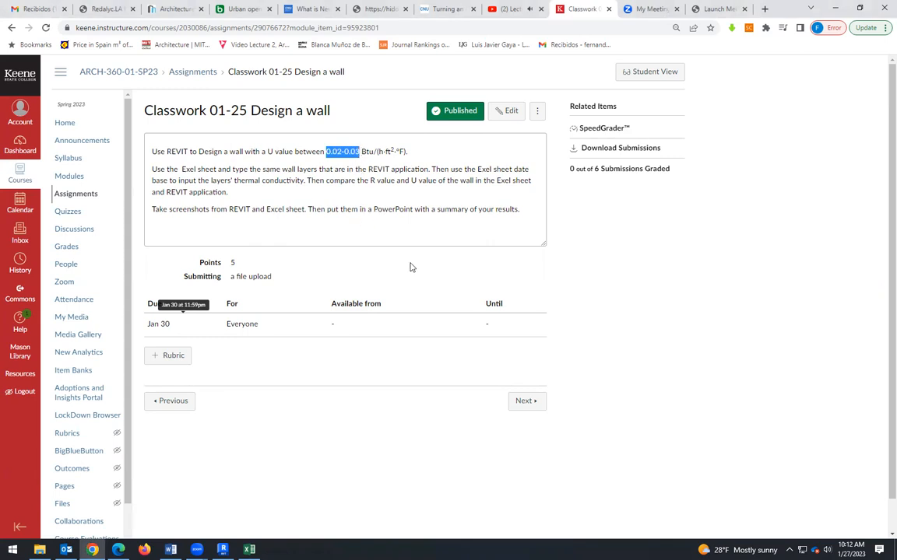
{"action": "left_click", "coordinate": [223, 550]}
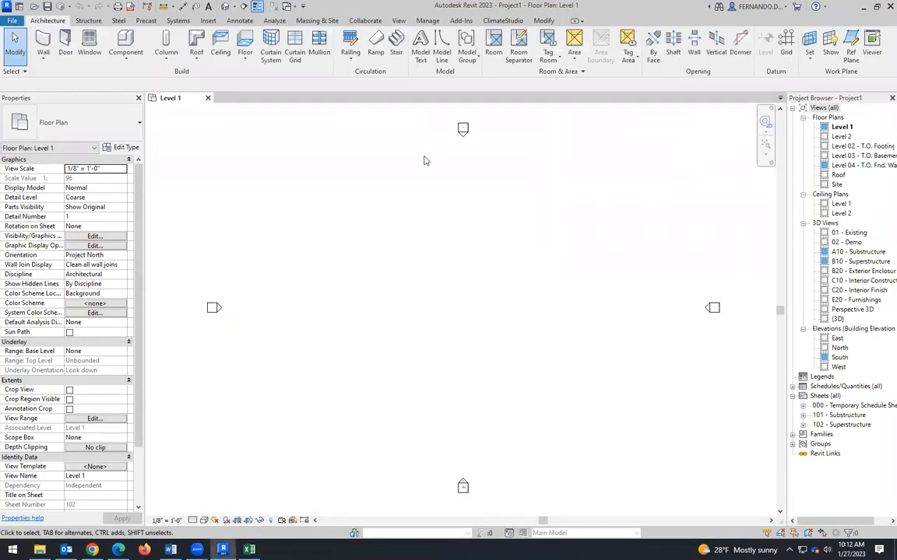
Step: Draw a horizontal Generic - 8" wall about 49' 6" long between the elevation markers in the Level 1 plan
{"action": "left_click", "coordinate": [43, 47]}
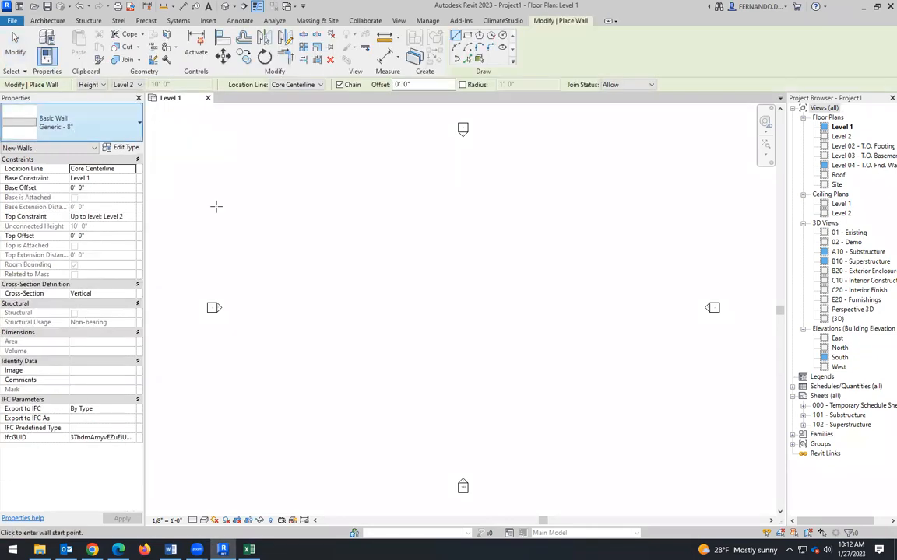
{"action": "left_click", "coordinate": [335, 260]}
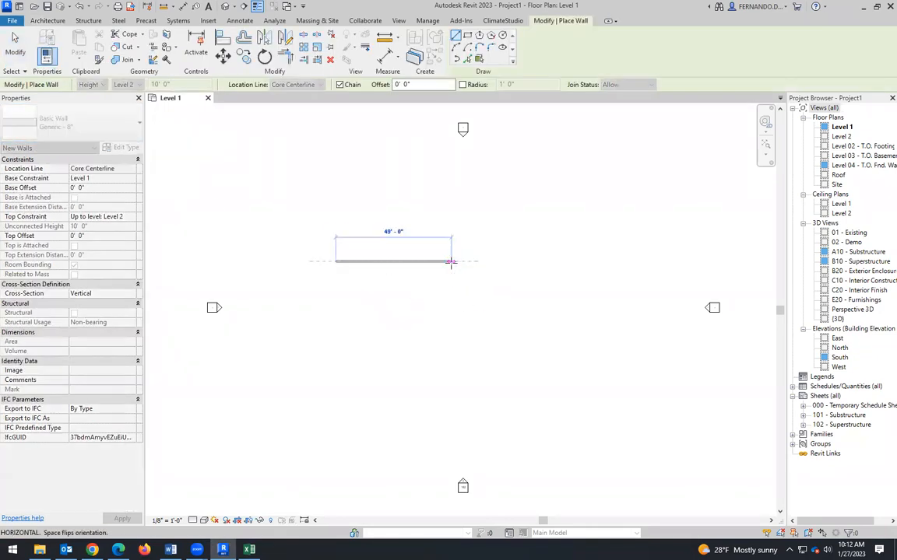
{"action": "left_click", "coordinate": [456, 269]}
{"action": "key", "text": "Escape"}
{"action": "key", "text": "Escape"}
{"action": "scroll", "coordinate": [415, 263], "scroll_direction": "up", "scroll_amount": 1}
{"action": "key", "text": "Escape"}
Step: Edit the drawn wall type's structure and assign the Rigid insulation material to its structure layer
{"action": "left_click", "coordinate": [407, 263]}
{"action": "left_click", "coordinate": [122, 147]}
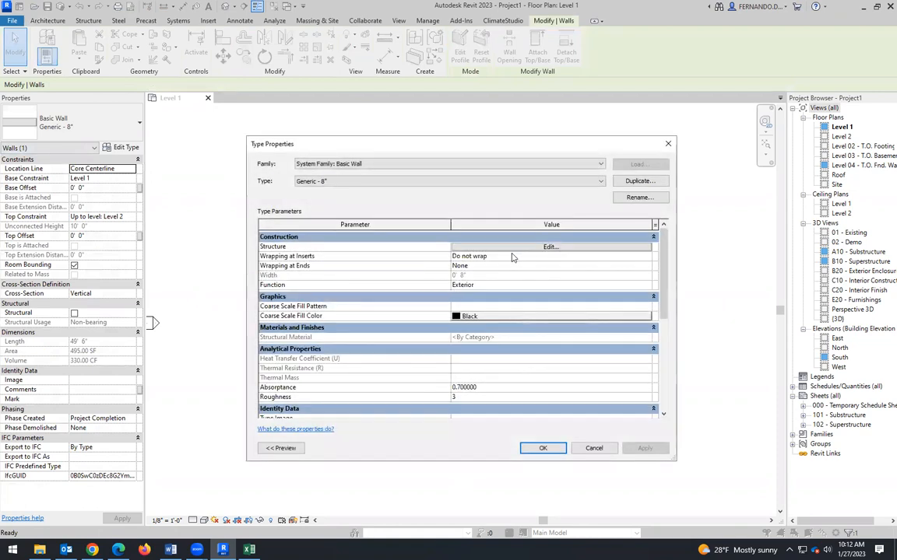
{"action": "left_click", "coordinate": [545, 247]}
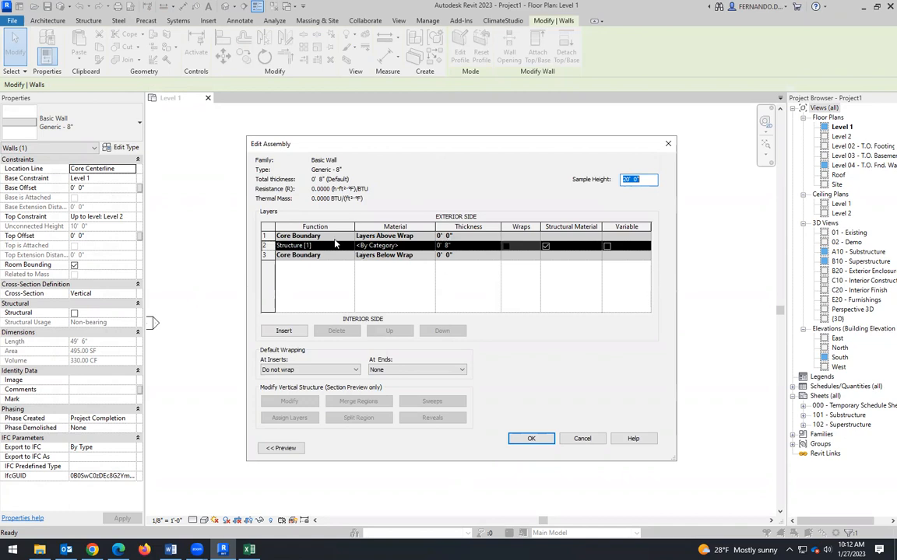
{"action": "left_click", "coordinate": [427, 250]}
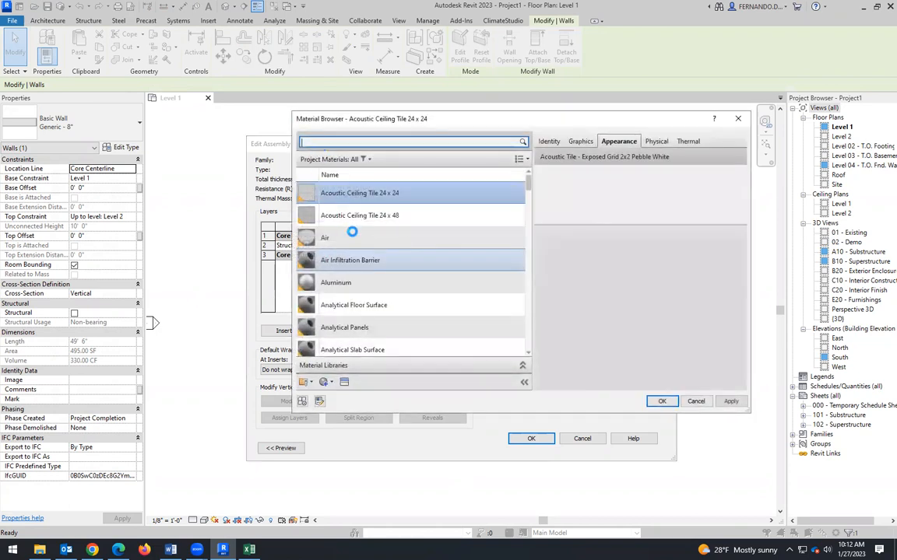
{"action": "type", "text": "thermal"}
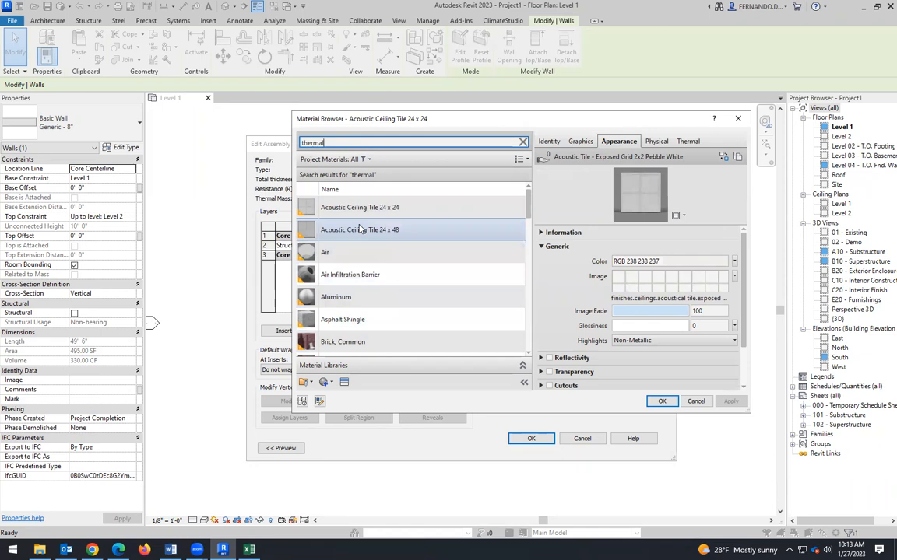
{"action": "scroll", "coordinate": [365, 264], "scroll_direction": "down", "scroll_amount": 4}
{"action": "scroll", "coordinate": [364, 272], "scroll_direction": "down", "scroll_amount": 3}
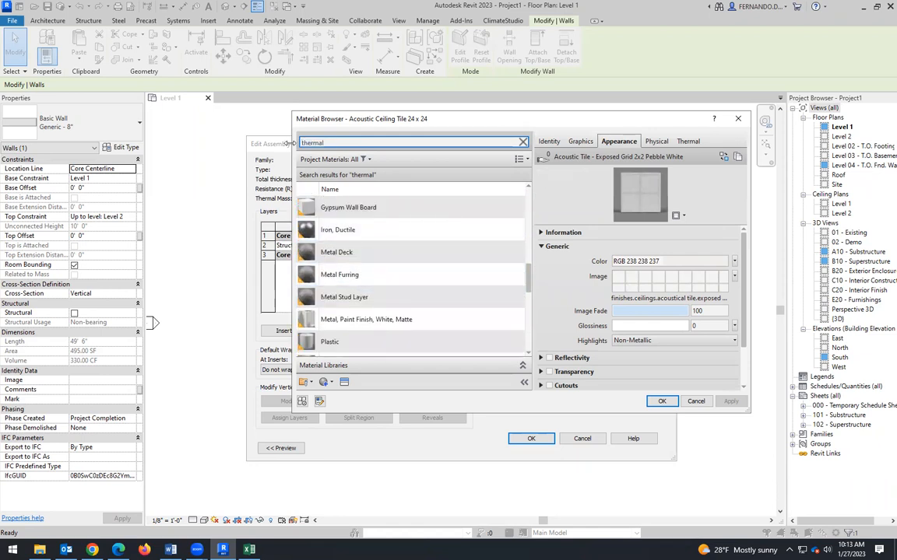
{"action": "left_click_drag", "start_coordinate": [305, 143], "coordinate": [274, 145]}
{"action": "type", "text": "insula"}
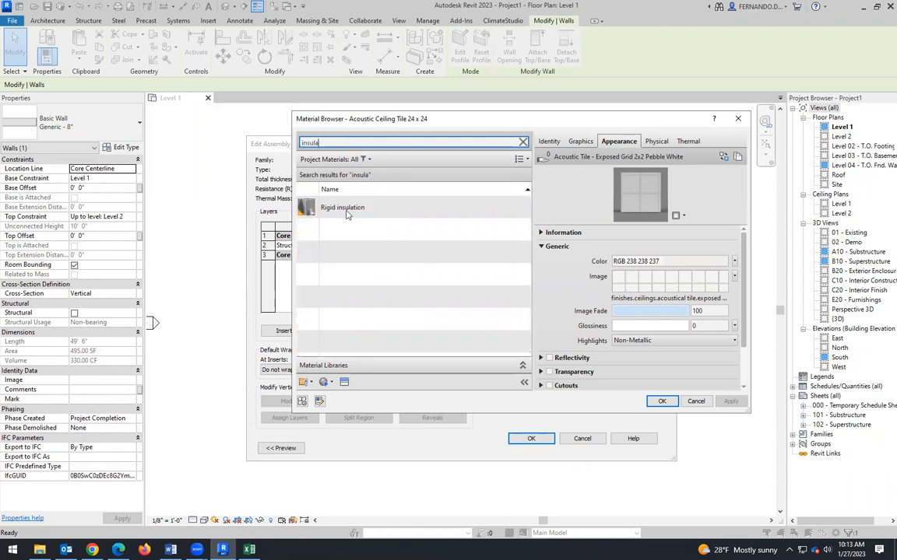
{"action": "left_click", "coordinate": [346, 210]}
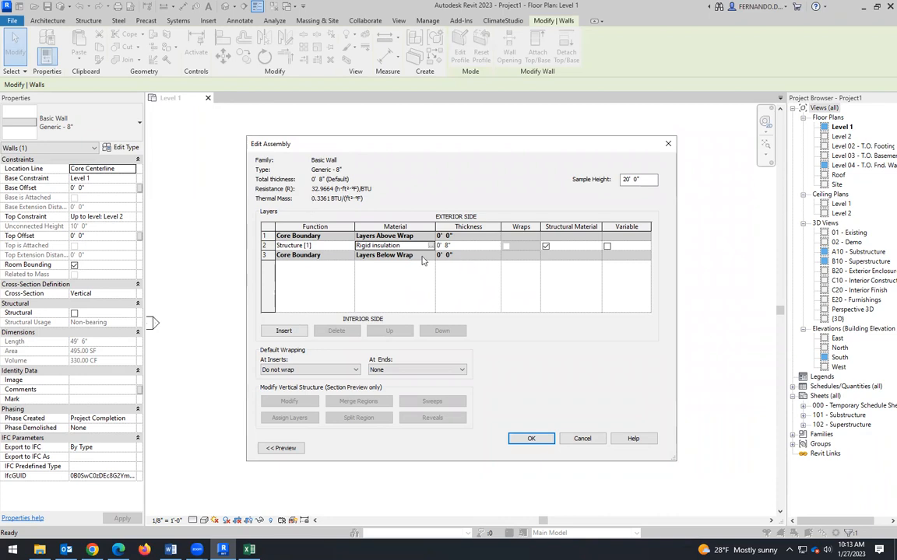
Step: Set the rigid insulation layer's thickness to 10" and accept the wall assembly
{"action": "left_click", "coordinate": [445, 246]}
{"action": "double_click", "coordinate": [445, 246]}
{"action": "type", "text": "10"}
{"action": "left_click", "coordinate": [530, 439]}
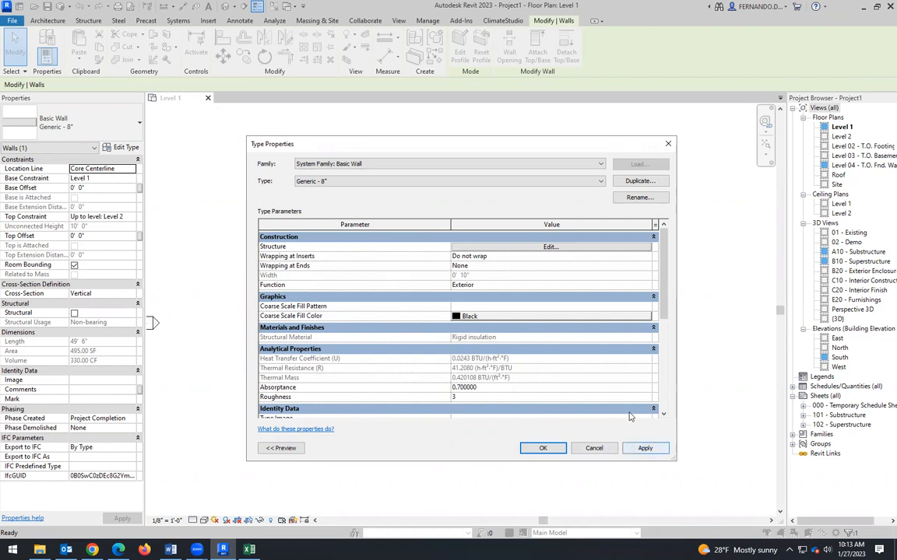
Step: Insert two new layers in the wall assembly and reorder them so the rigid insulation sits between them
{"action": "left_click", "coordinate": [538, 247]}
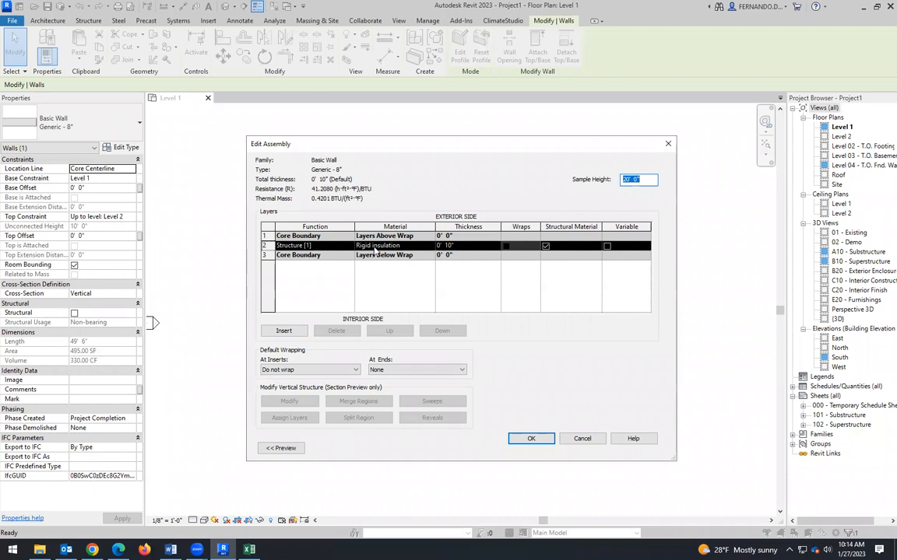
{"action": "left_click", "coordinate": [284, 331]}
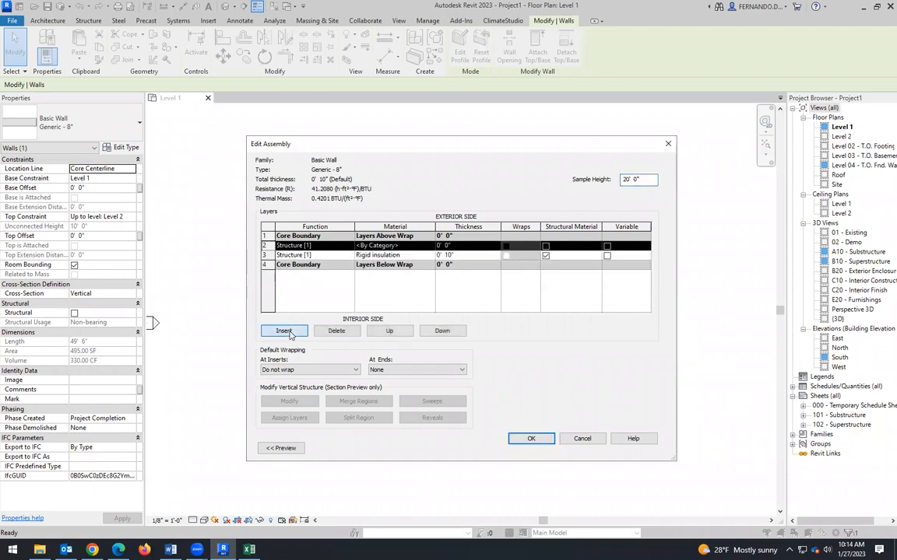
{"action": "left_click", "coordinate": [289, 333]}
{"action": "left_click", "coordinate": [333, 257]}
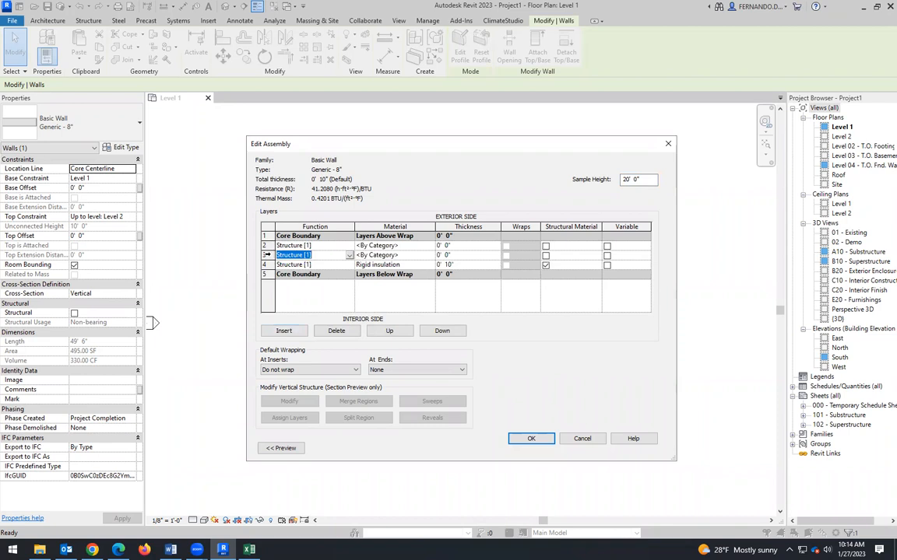
{"action": "left_click", "coordinate": [390, 332]}
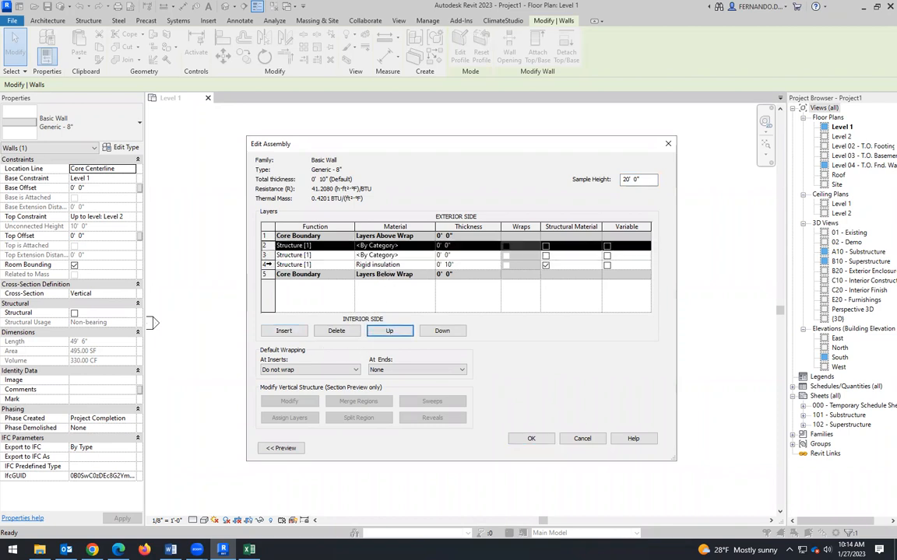
{"action": "left_click", "coordinate": [268, 265]}
{"action": "left_click", "coordinate": [389, 331]}
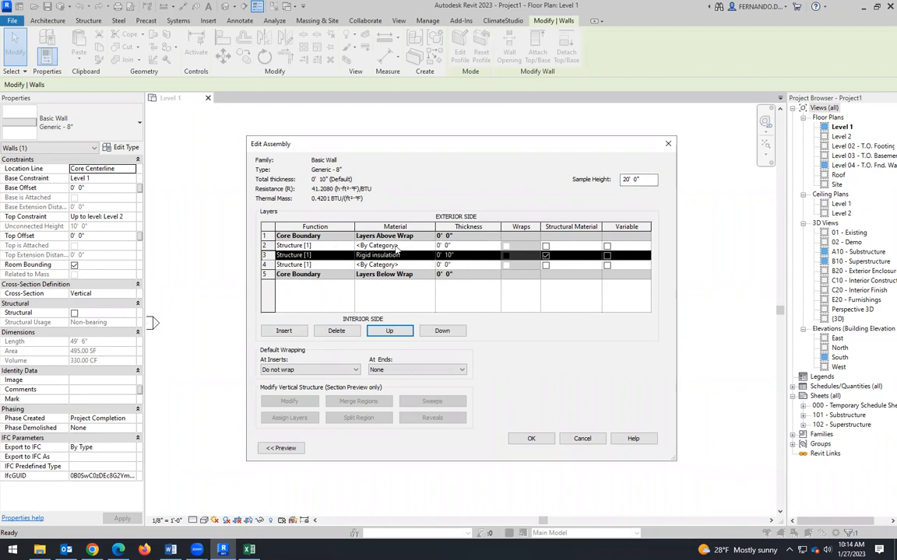
Step: Assign the Plywood, Sheathing material to the new layer on the exterior side of the insulation
{"action": "left_click", "coordinate": [421, 255]}
{"action": "left_click", "coordinate": [429, 256]}
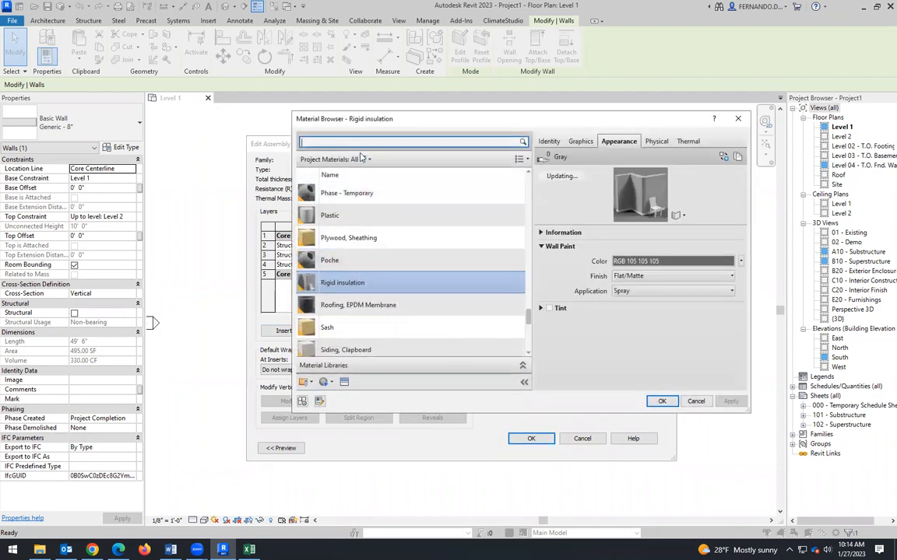
{"action": "type", "text": "vi"}
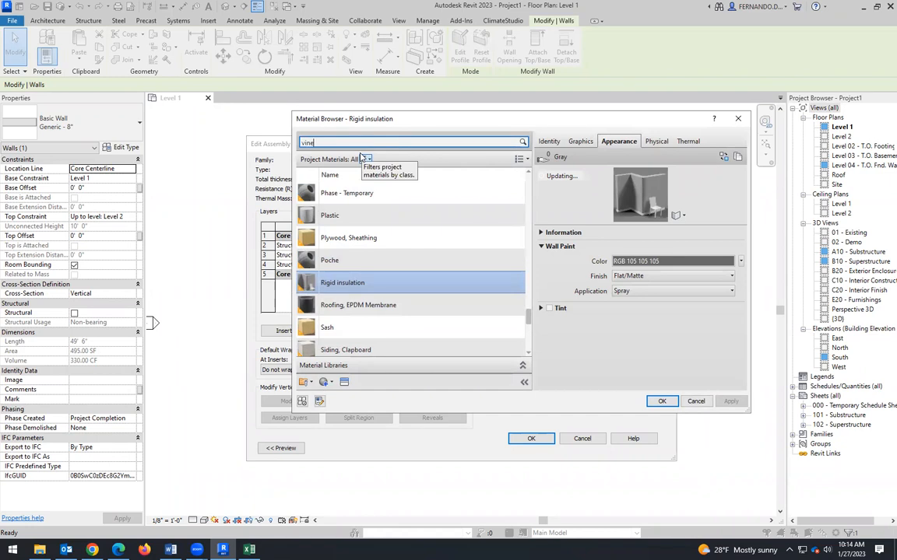
{"action": "type", "text": "ne"}
{"action": "key", "text": "BackSpace"}
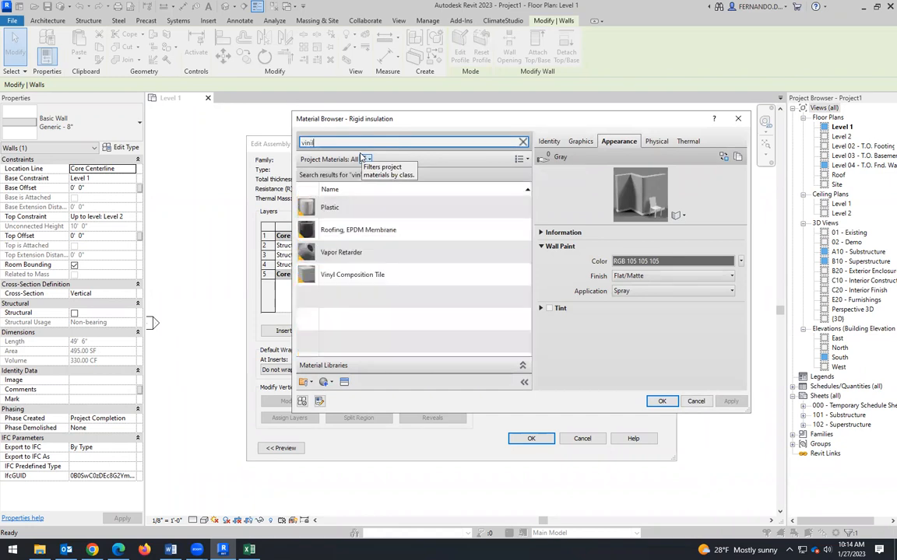
{"action": "double_click", "coordinate": [338, 143]}
{"action": "type", "text": "plywo"}
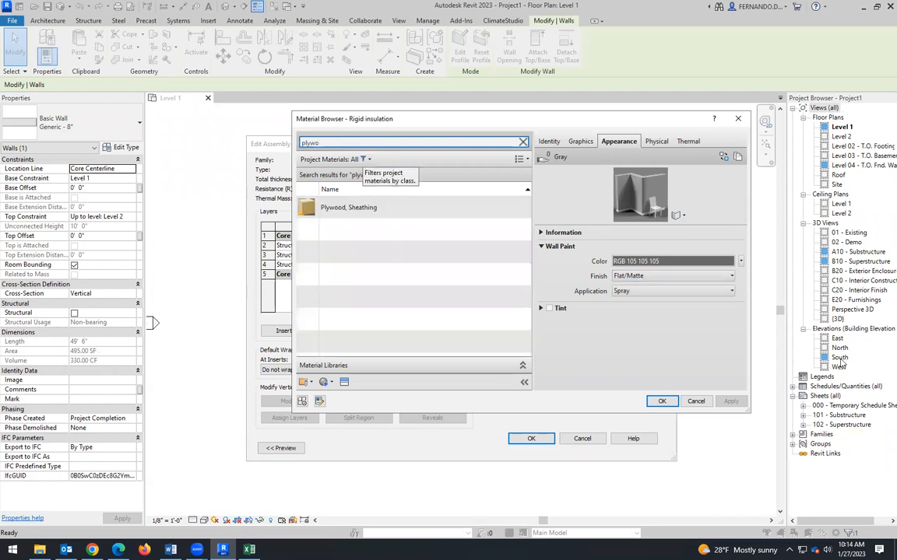
{"action": "left_click", "coordinate": [327, 207]}
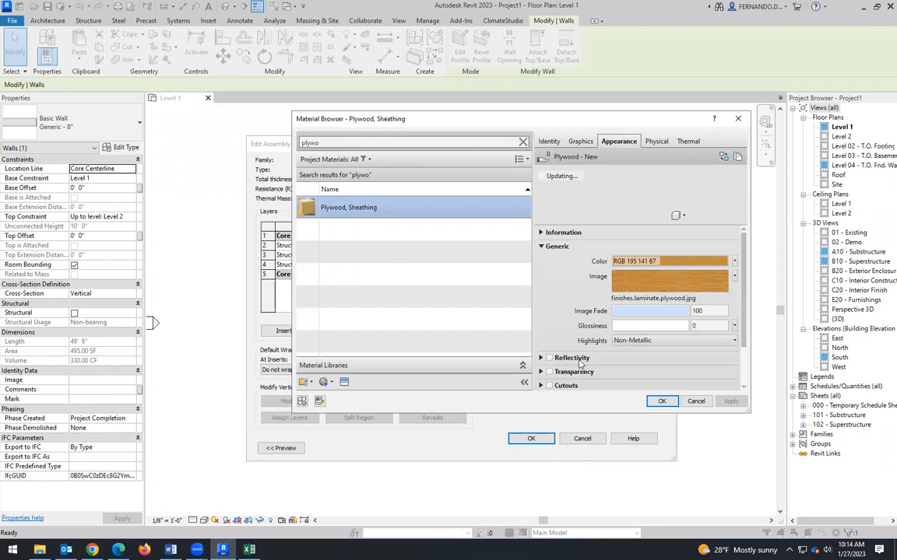
{"action": "key", "text": "Return"}
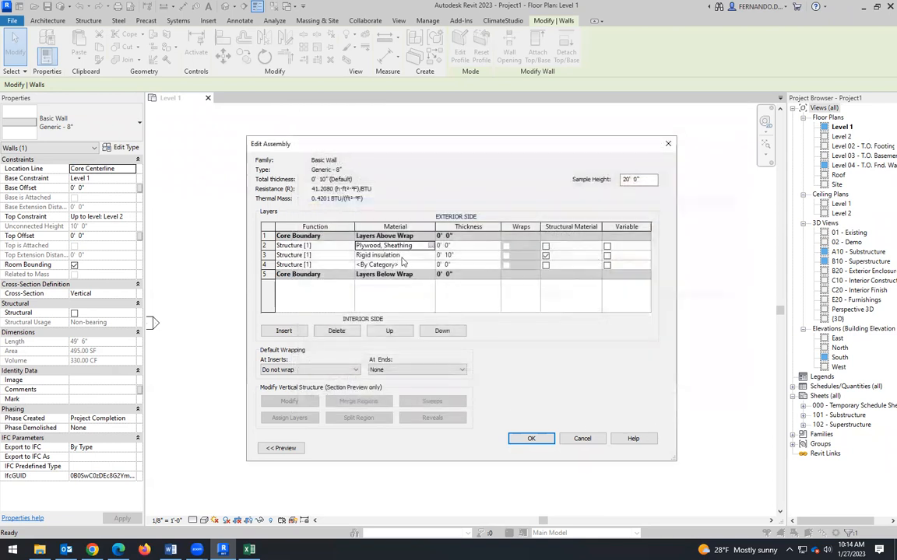
Step: Assign the Gypsum Wall Board material to the new layer on the interior side of the insulation
{"action": "left_click", "coordinate": [409, 265]}
{"action": "left_click", "coordinate": [429, 265]}
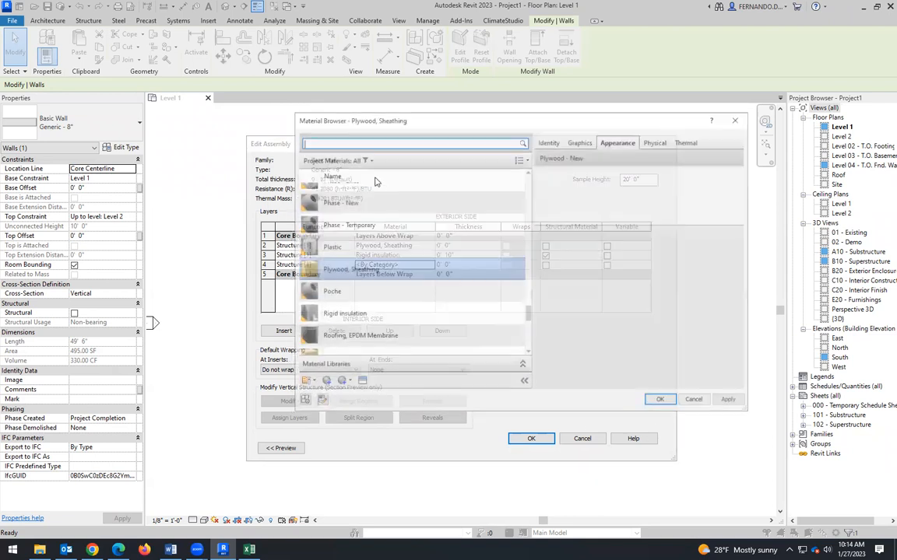
{"action": "key", "text": "BackSpace"}
{"action": "type", "text": "gy"}
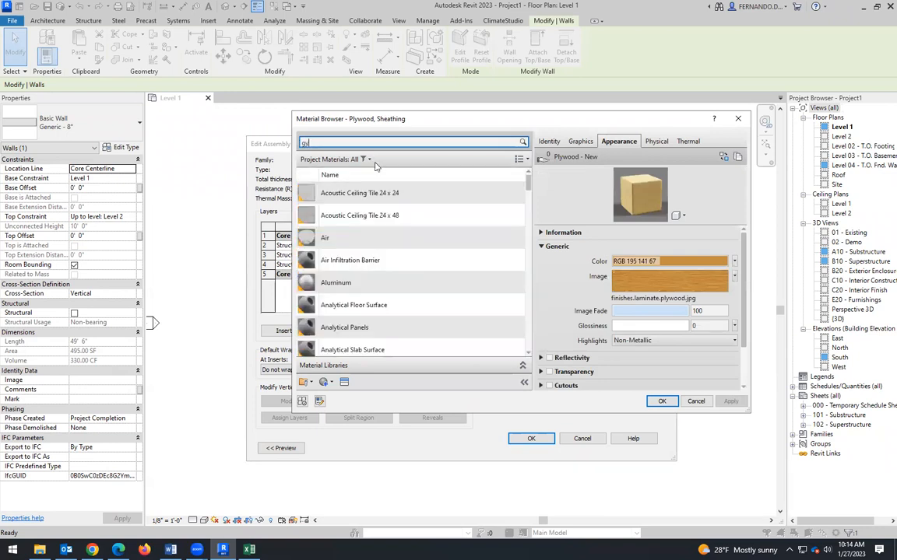
{"action": "type", "text": "p"}
{"action": "left_click", "coordinate": [361, 212]}
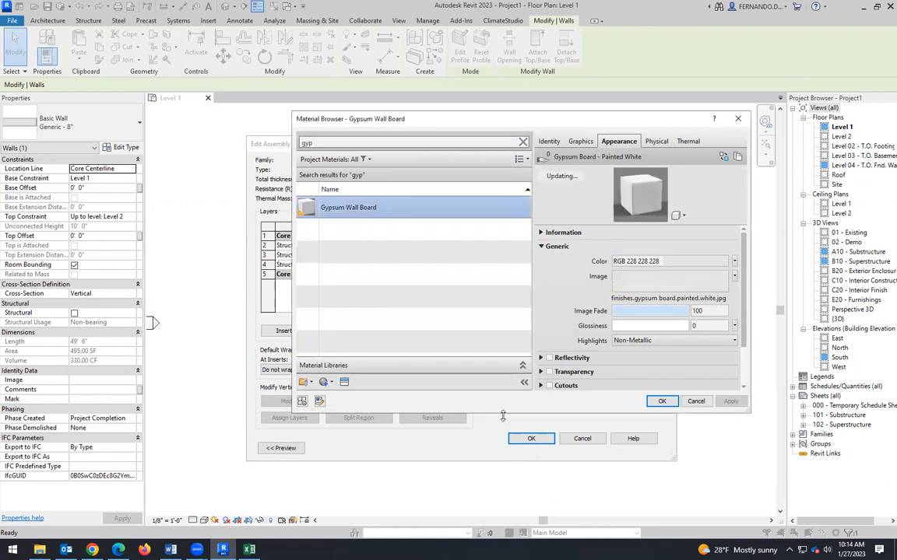
{"action": "left_click", "coordinate": [662, 401]}
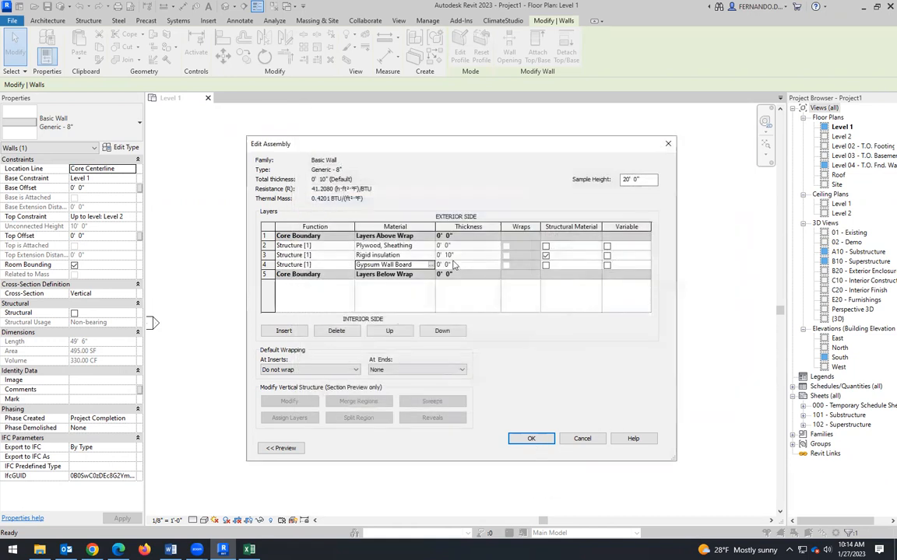
Step: Set the plywood and gypsum wall board layers to 1/2" thick each and accept the wall type changes
{"action": "left_click", "coordinate": [443, 246]}
{"action": "left_click_drag", "start_coordinate": [446, 246], "coordinate": [449, 247]}
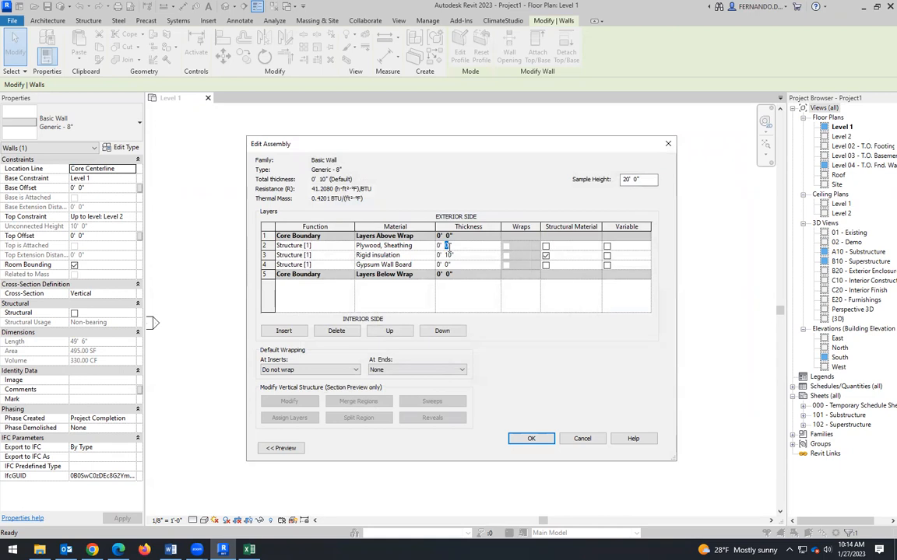
{"action": "type", "text": "1/2"}
{"action": "left_click", "coordinate": [439, 264]}
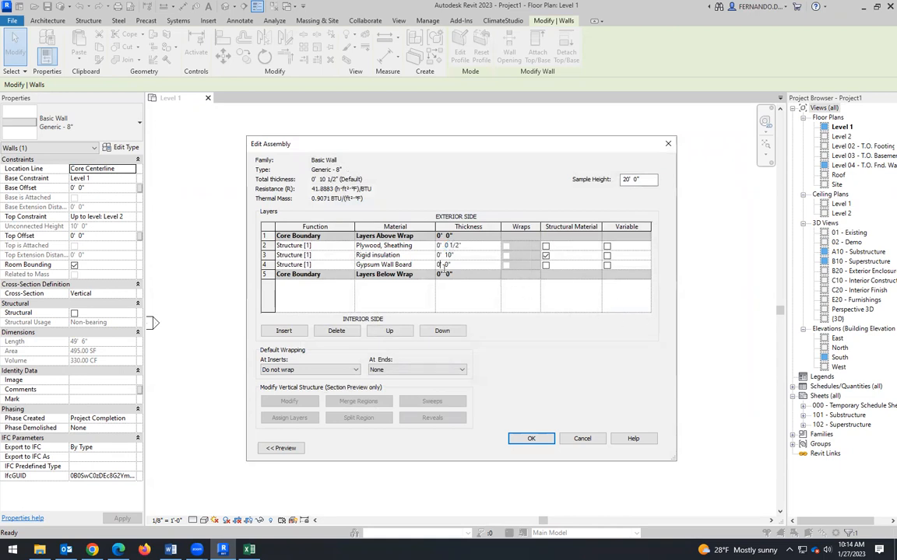
{"action": "left_click", "coordinate": [473, 307]}
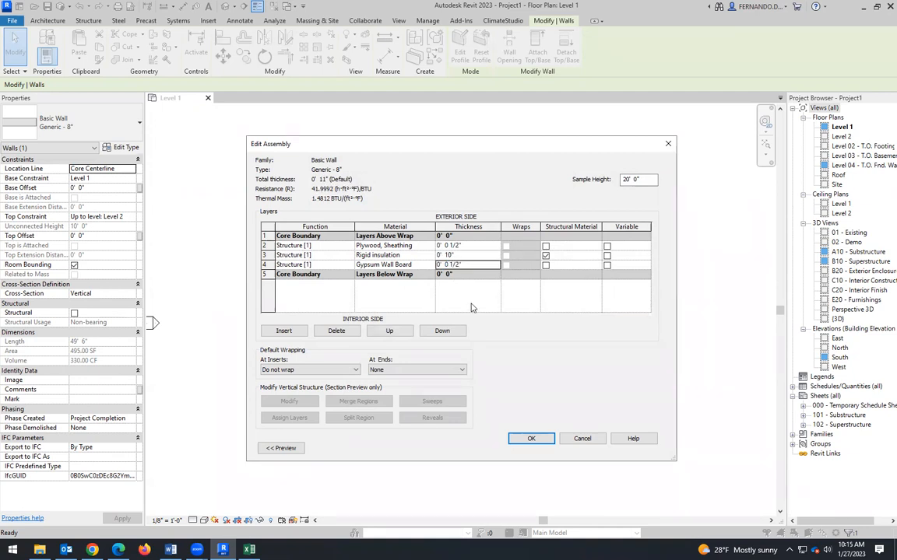
{"action": "left_click", "coordinate": [531, 439]}
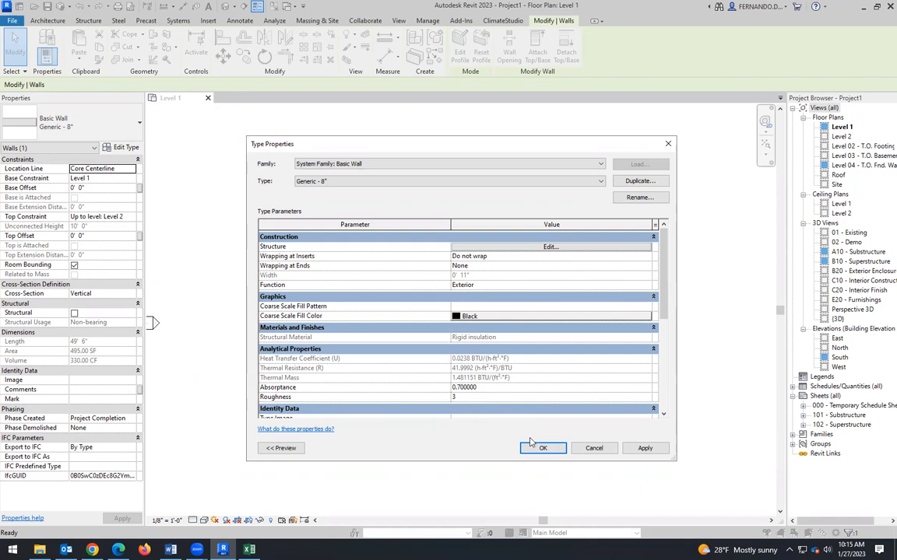
{"action": "left_click", "coordinate": [542, 449]}
Step: Set the Level 1 plan's detail level to Fine and inspect the wall's layers up close
{"action": "scroll", "coordinate": [374, 264], "scroll_direction": "up", "scroll_amount": 3}
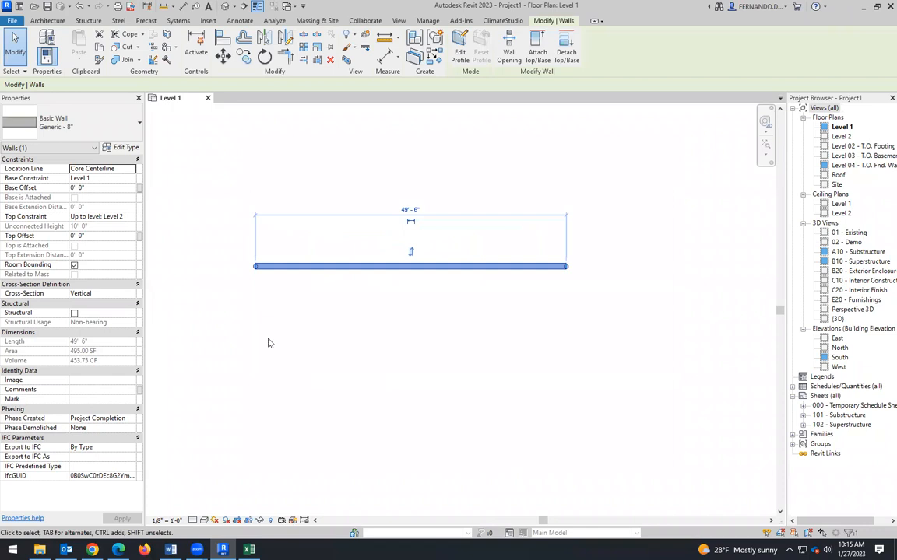
{"action": "left_click", "coordinate": [192, 521]}
{"action": "left_click", "coordinate": [186, 465]}
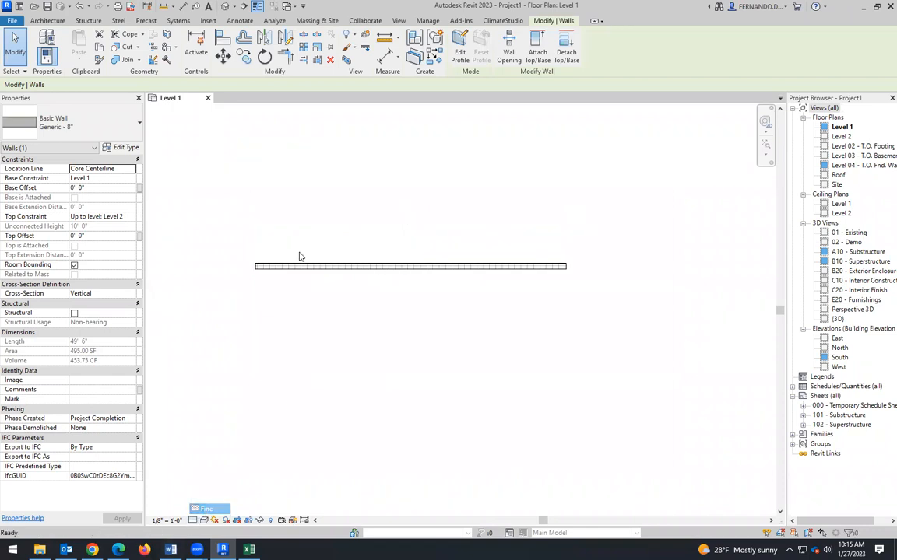
{"action": "left_click", "coordinate": [301, 274]}
{"action": "scroll", "coordinate": [304, 268], "scroll_direction": "up", "scroll_amount": 3}
{"action": "scroll", "coordinate": [278, 301], "scroll_direction": "up", "scroll_amount": 1}
{"action": "scroll", "coordinate": [430, 300], "scroll_direction": "down", "scroll_amount": 1}
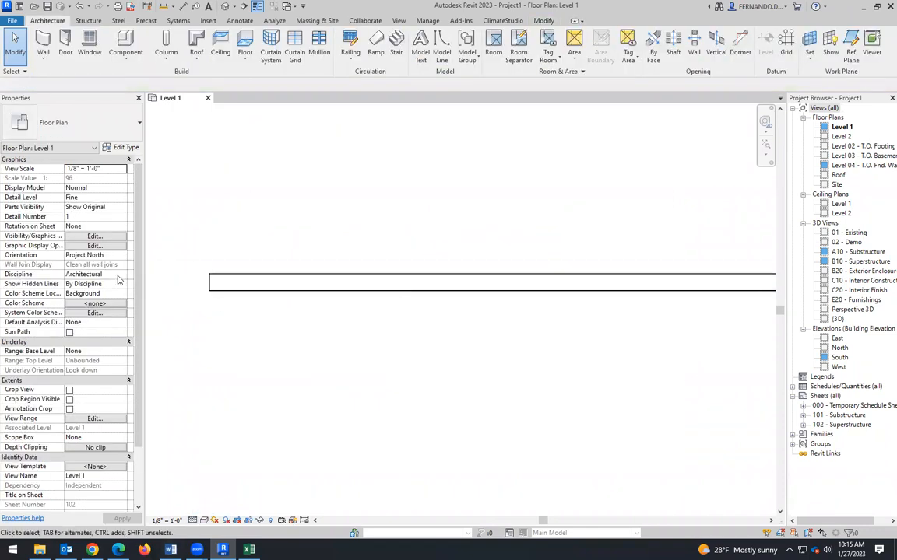
Step: Open the layer assembly of the drawn wall's type and show its preview
{"action": "left_click", "coordinate": [126, 149]}
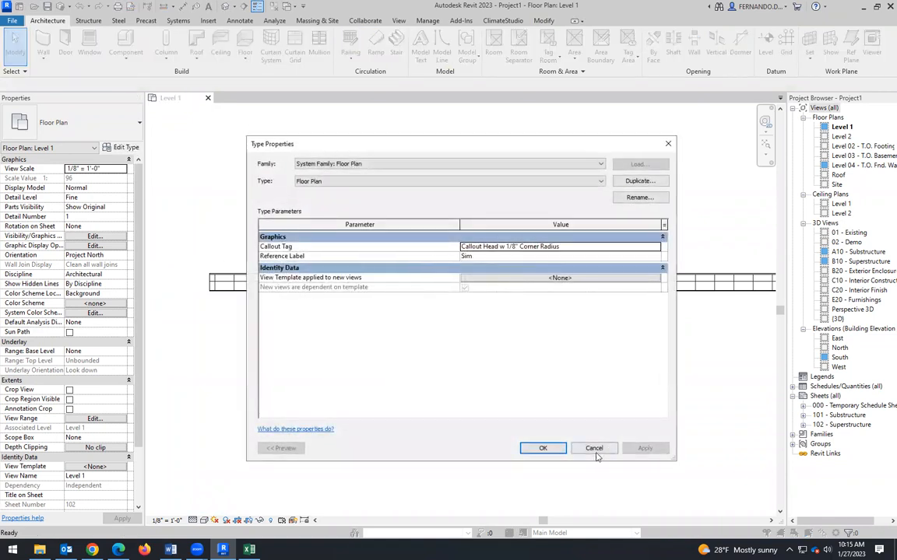
{"action": "left_click", "coordinate": [543, 448]}
{"action": "left_click", "coordinate": [396, 289]}
{"action": "left_click", "coordinate": [129, 148]}
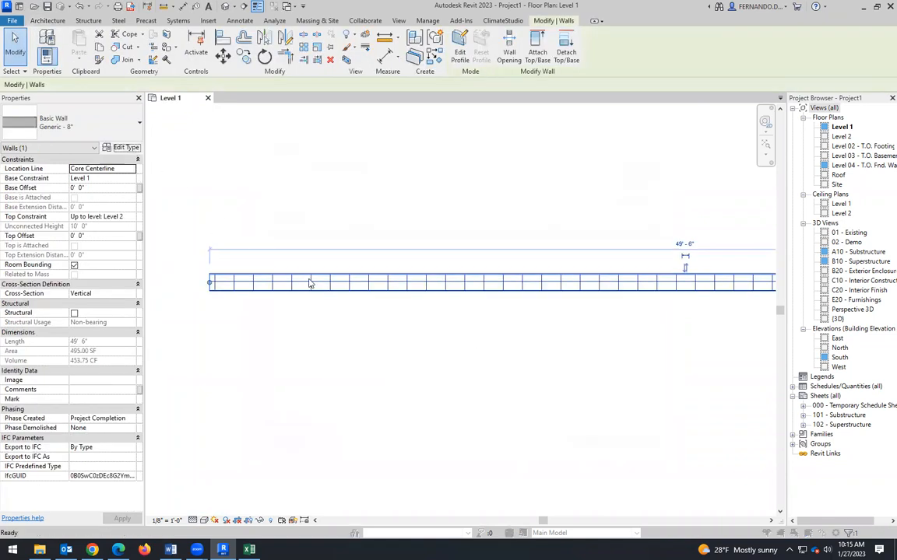
{"action": "left_click", "coordinate": [549, 247]}
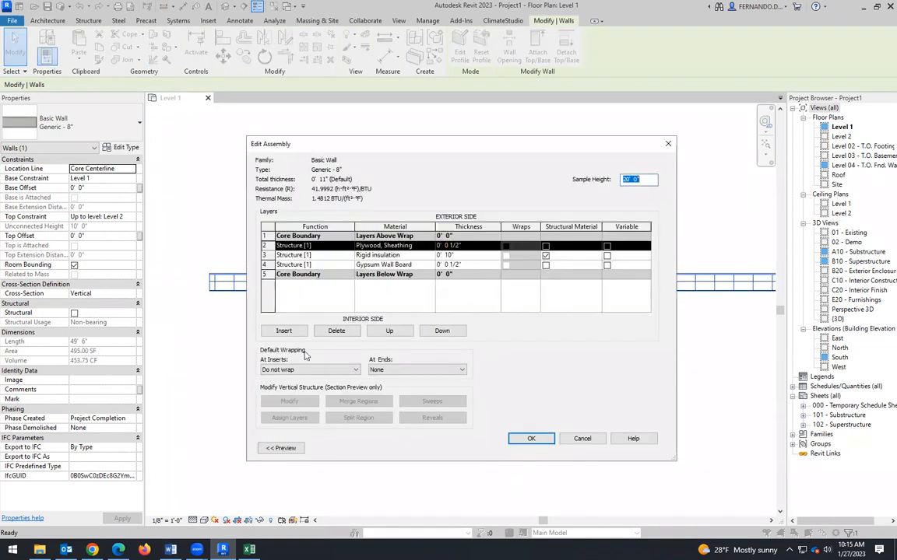
{"action": "left_click", "coordinate": [281, 448]}
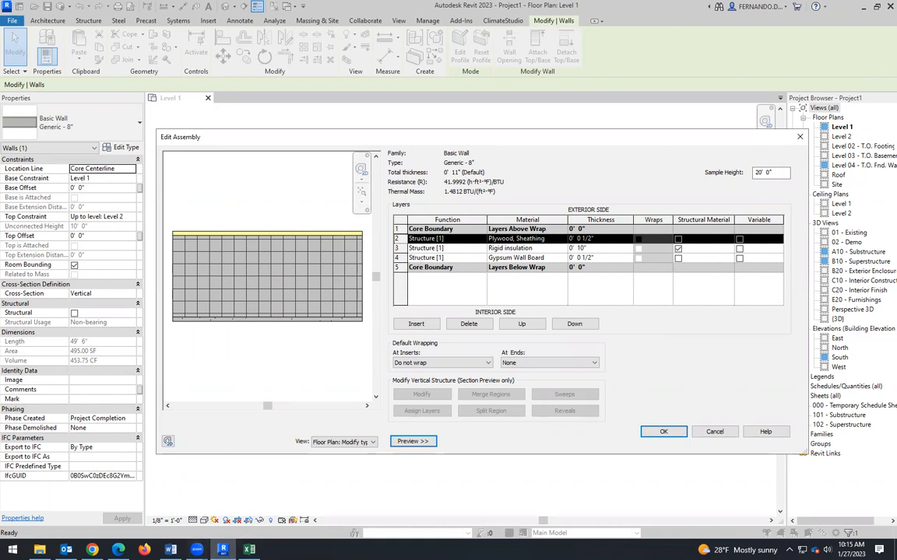
Step: Switch to the Excel dew point workbook and set the plywood layer's thickness to 0.5 in in the walls table
{"action": "left_click", "coordinate": [249, 550]}
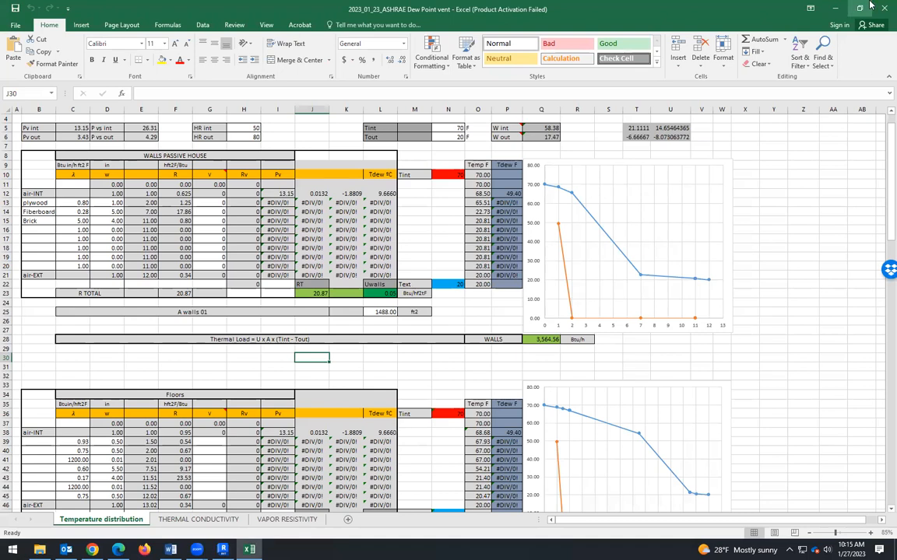
{"action": "key", "text": "alt+Tab"}
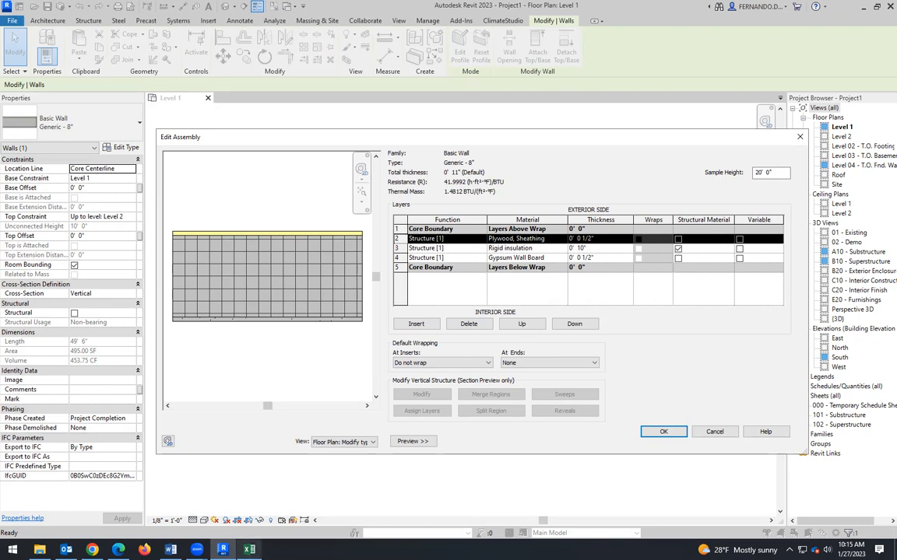
{"action": "key", "text": "alt+Tab"}
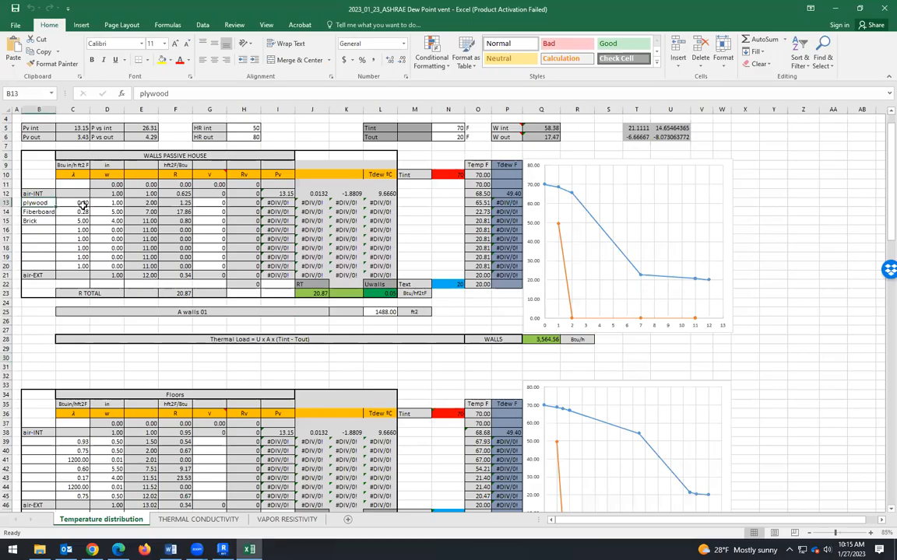
{"action": "left_click", "coordinate": [114, 203]}
{"action": "type", "text": "."}
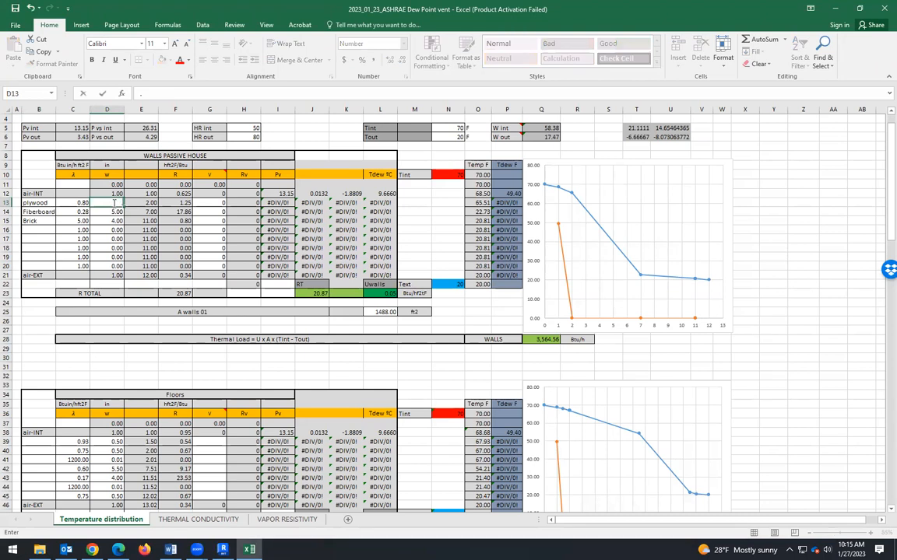
{"action": "type", "text": "5"}
{"action": "key", "text": "Return"}
{"action": "key", "text": "Return"}
{"action": "key", "text": "Return"}
{"action": "key", "text": "Return"}
Step: Rename the Fiberboard layer as Polystyrene and set its thickness to 10 in, matching the Revit insulation layer
{"action": "left_click", "coordinate": [45, 211]}
{"action": "type", "text": "Po"}
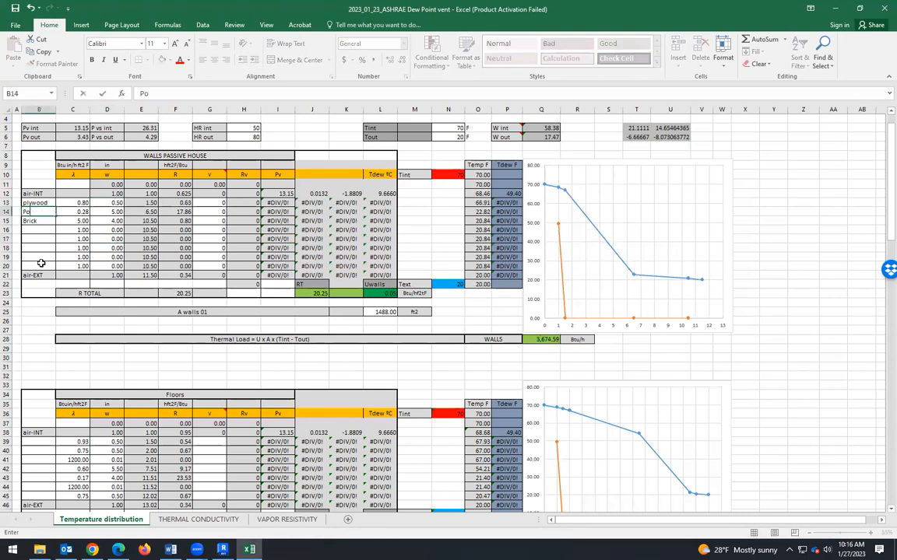
{"action": "type", "text": "lystyrene"}
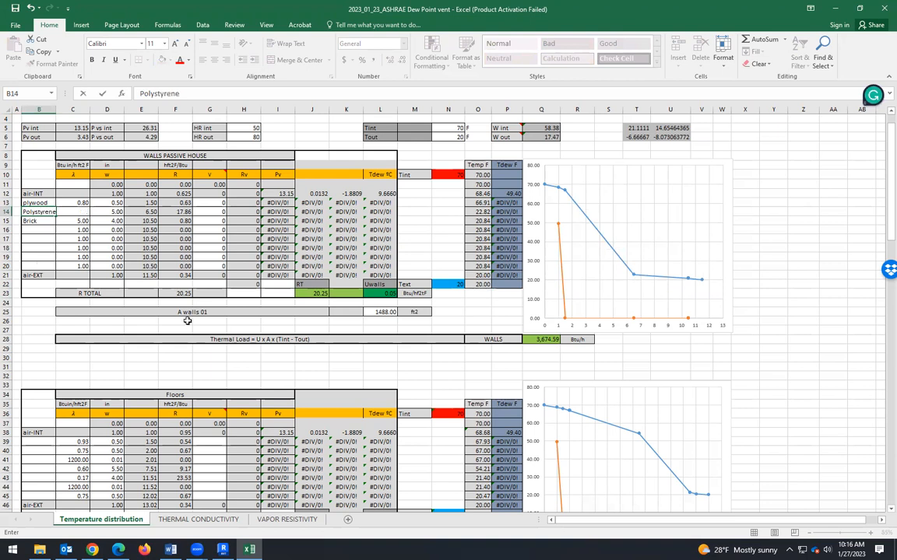
{"action": "left_click", "coordinate": [103, 212]}
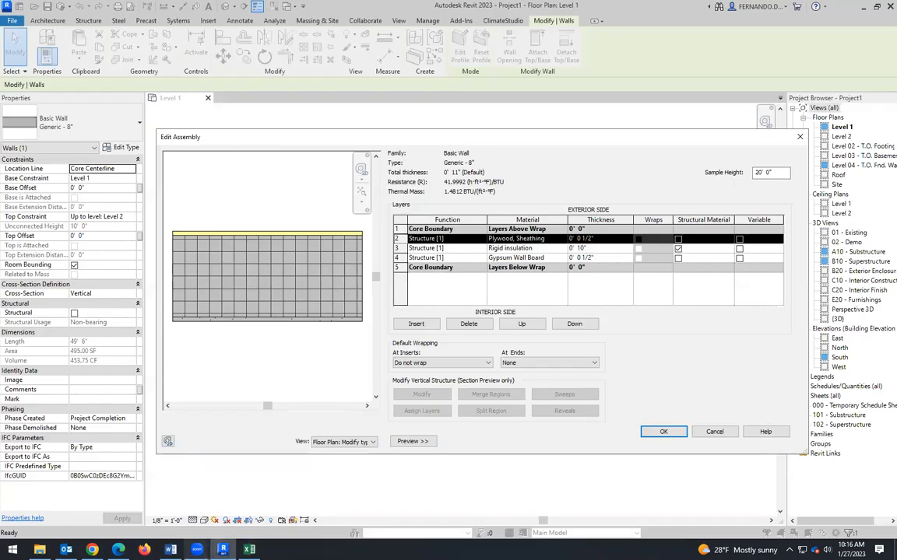
{"action": "left_click", "coordinate": [249, 549]}
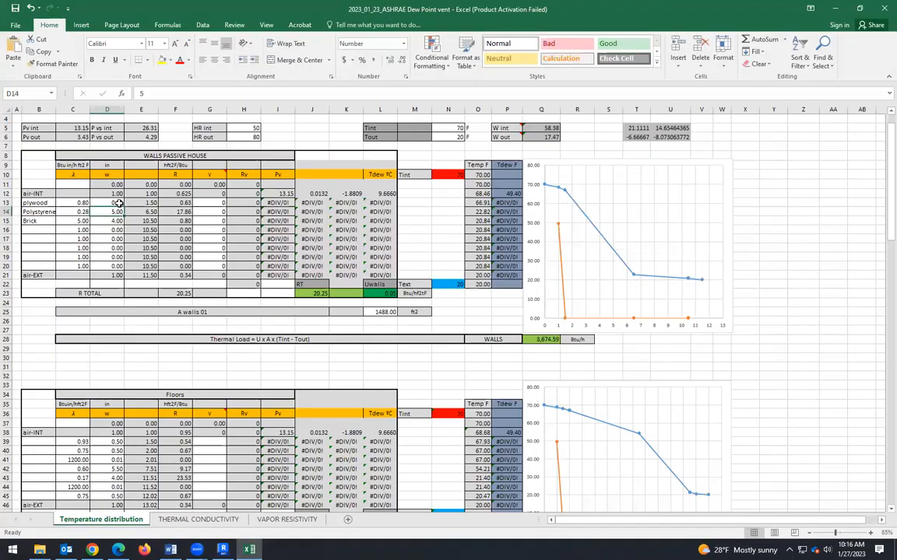
{"action": "type", "text": "10"}
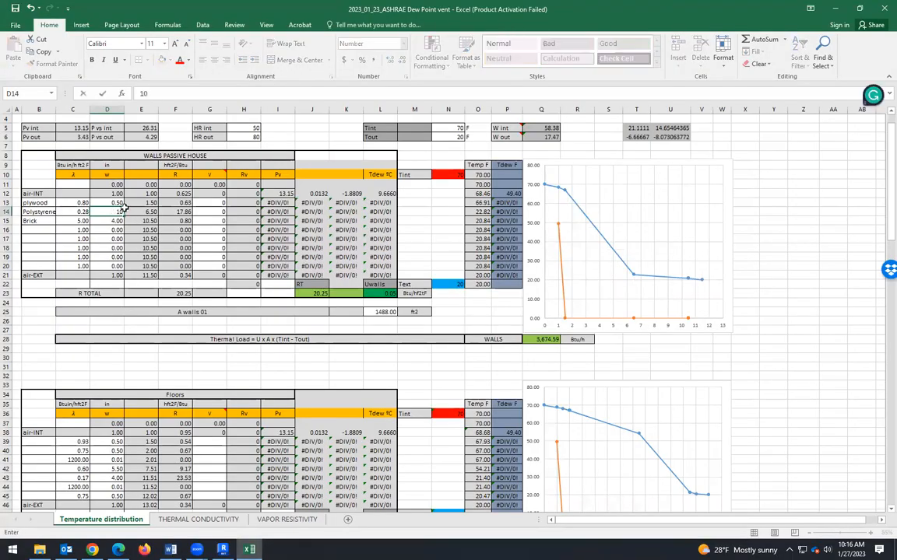
Step: Rename the Brick layer as Gyp board and set its thickness to 0.5 in
{"action": "left_click", "coordinate": [41, 221]}
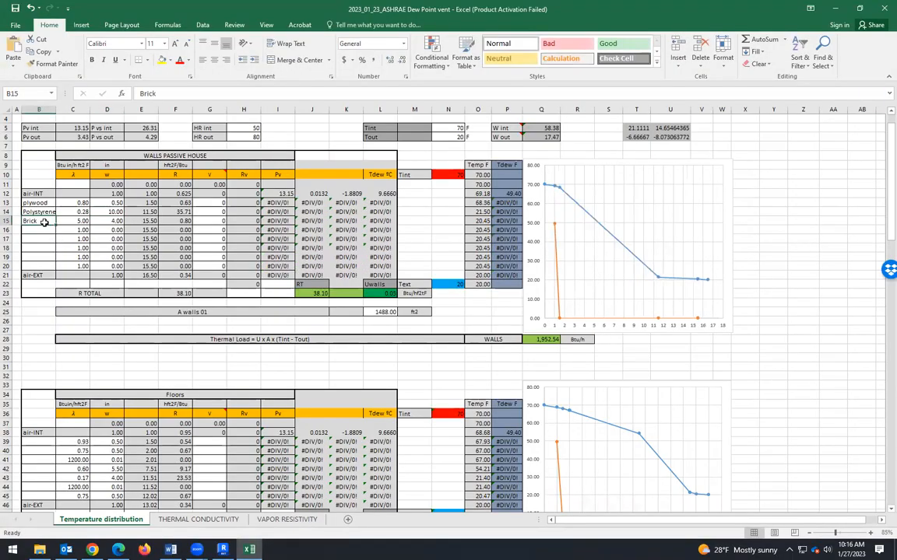
{"action": "type", "text": "Gyp bo"}
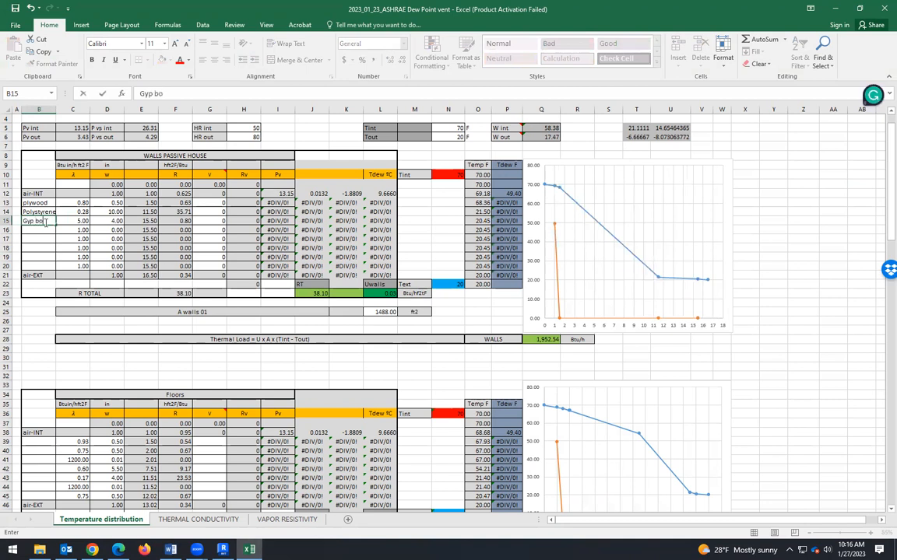
{"action": "type", "text": "ard"}
{"action": "key", "text": "Tab"}
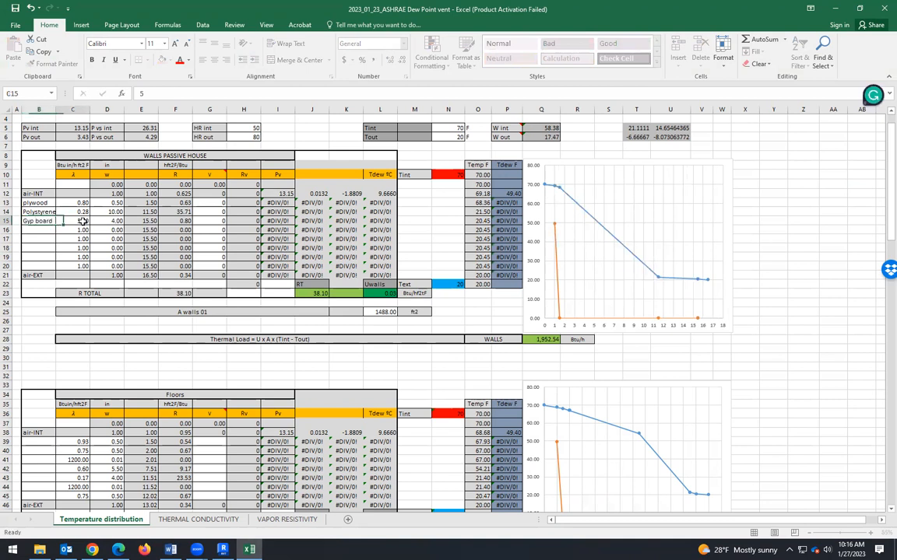
{"action": "key", "text": "Tab"}
{"action": "type", "text": ".5"}
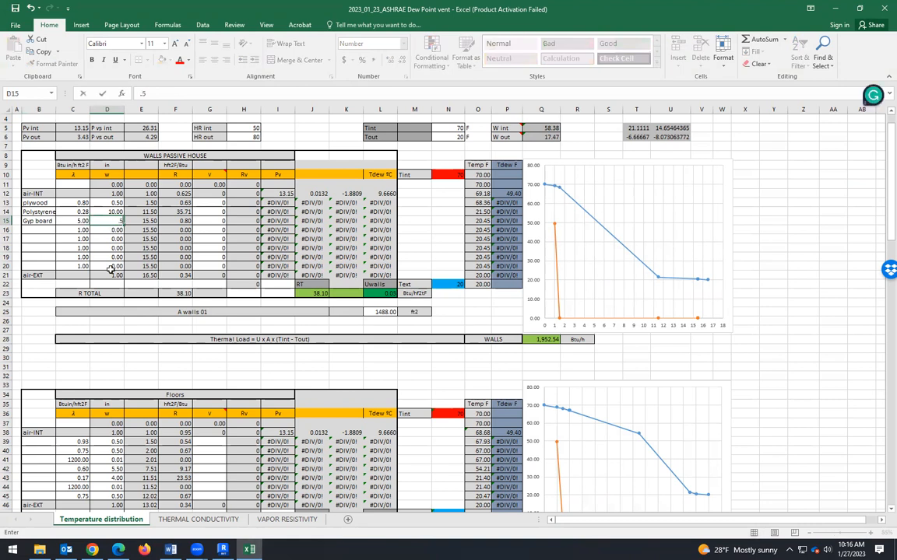
{"action": "left_click", "coordinate": [114, 274]}
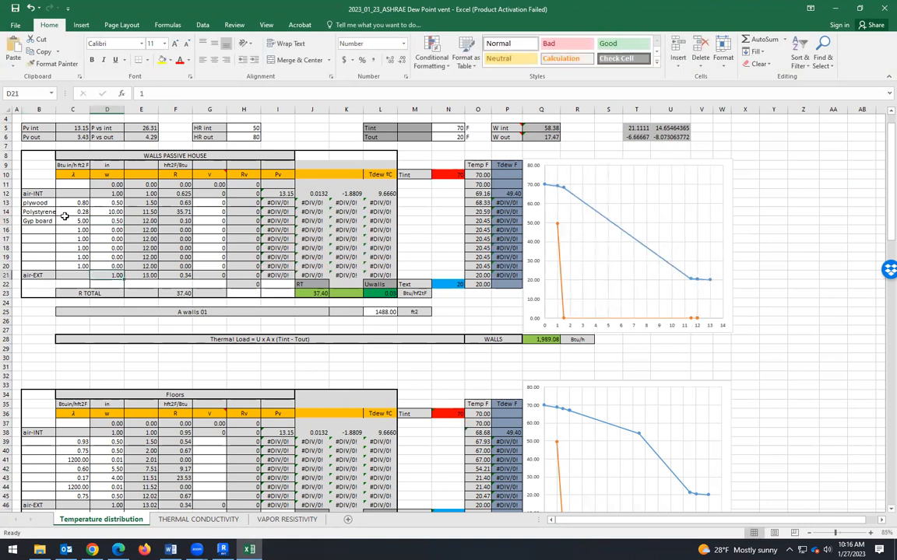
Step: Look up plywood in the THERMAL CONDUCTIVITY sheet and set the plywood layer's conductivity to 0.75 in the walls table
{"action": "left_click_drag", "start_coordinate": [44, 202], "coordinate": [45, 221]}
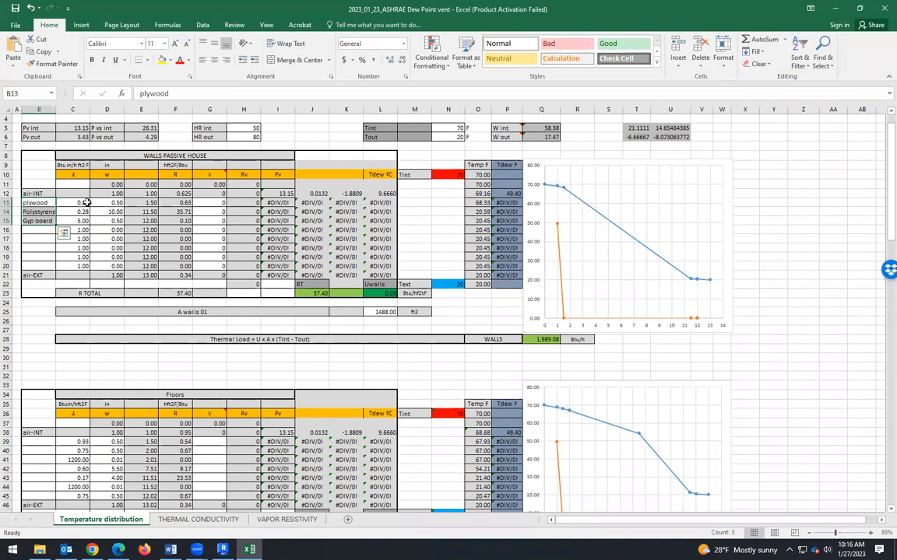
{"action": "left_click", "coordinate": [80, 204]}
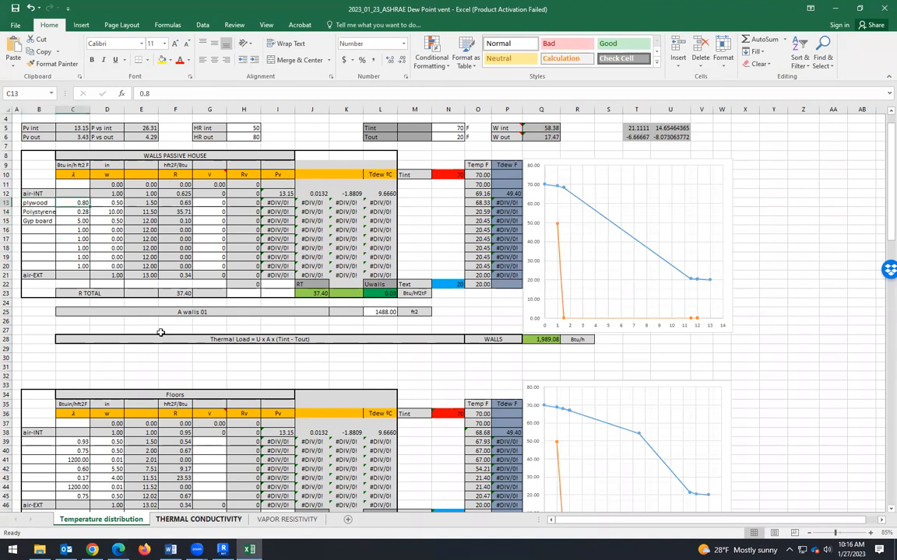
{"action": "key", "text": "ctrl+Page_Down"}
{"action": "scroll", "coordinate": [131, 300], "scroll_direction": "up", "scroll_amount": 6}
{"action": "scroll", "coordinate": [131, 299], "scroll_direction": "up", "scroll_amount": 1}
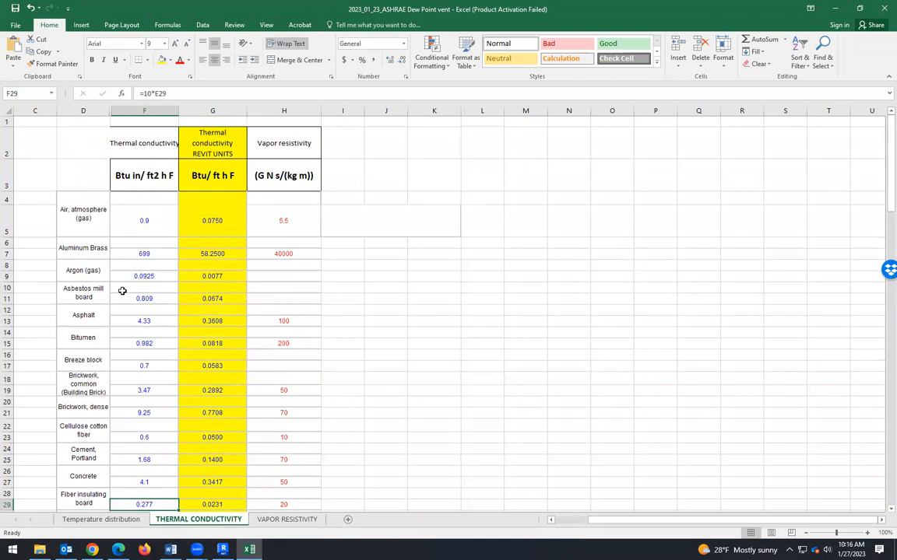
{"action": "scroll", "coordinate": [122, 291], "scroll_direction": "down", "scroll_amount": 1}
{"action": "scroll", "coordinate": [120, 326], "scroll_direction": "down", "scroll_amount": 18}
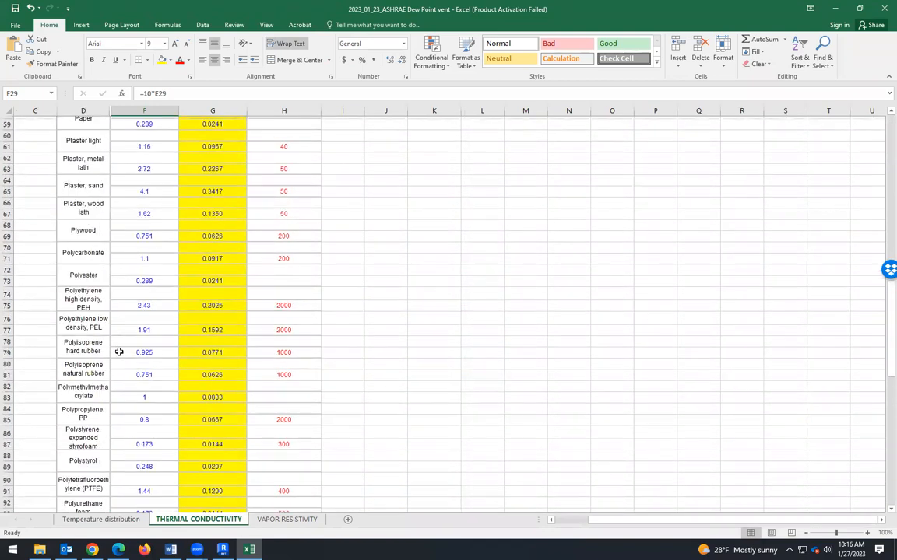
{"action": "scroll", "coordinate": [119, 352], "scroll_direction": "down", "scroll_amount": 3}
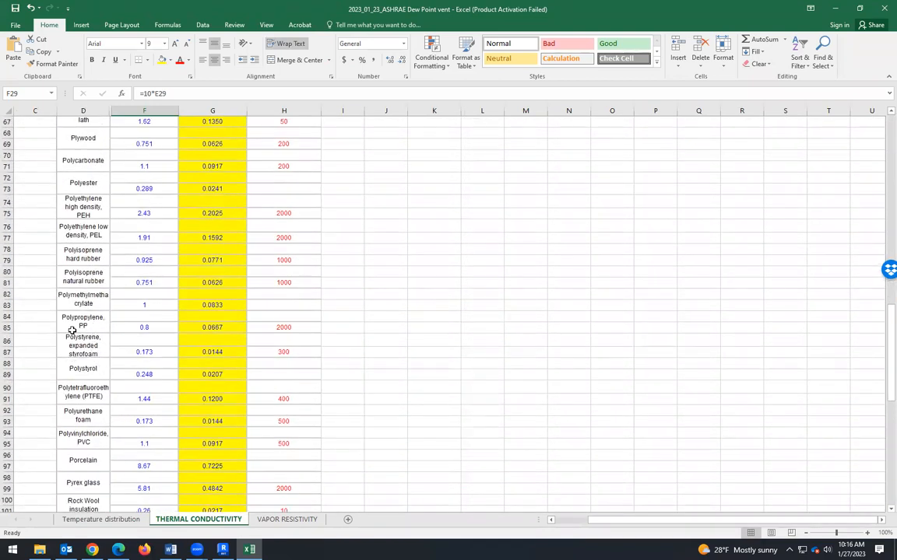
{"action": "left_click", "coordinate": [148, 144]}
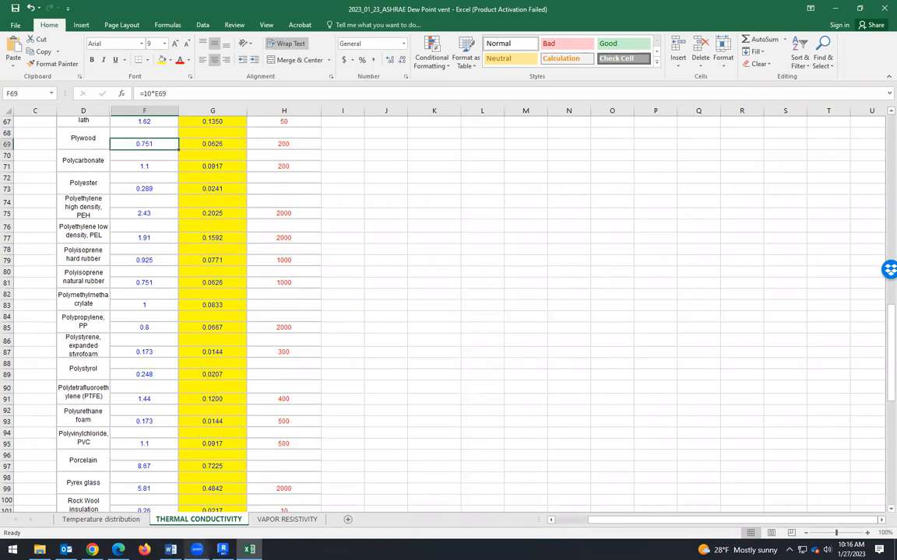
{"action": "left_click", "coordinate": [110, 522]}
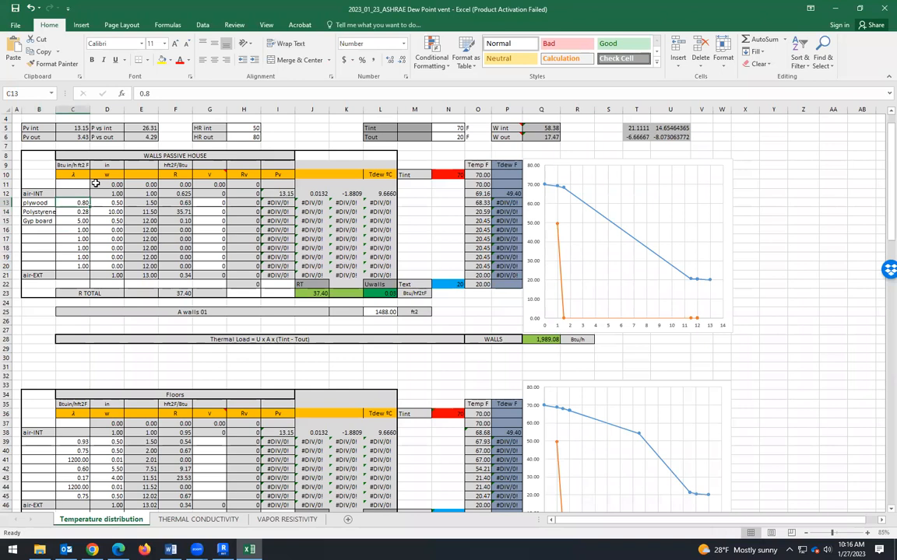
{"action": "type", "text": ".75"}
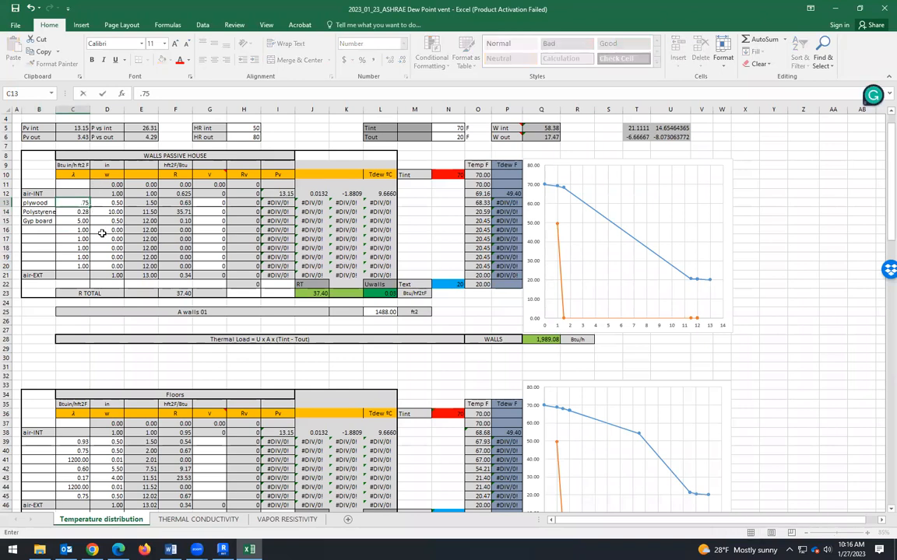
{"action": "key", "text": "Return"}
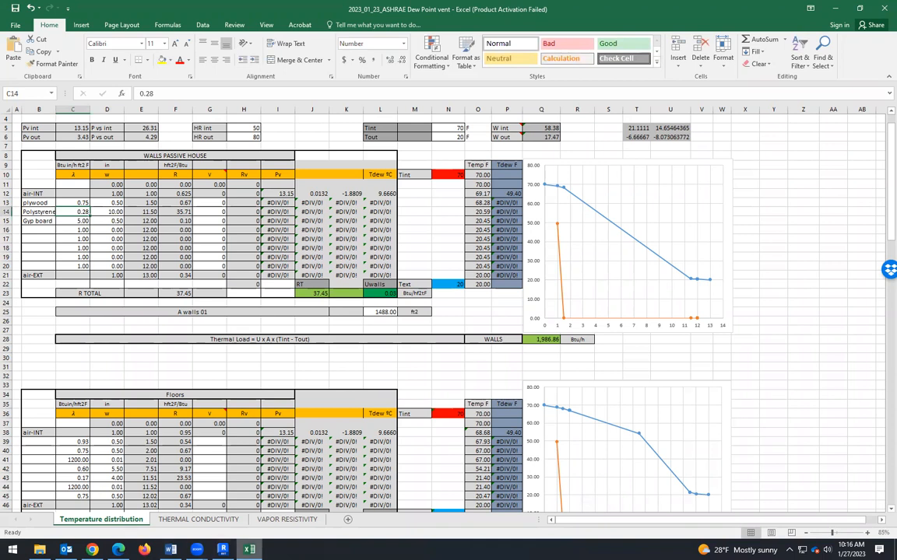
Step: Look up expanded polystyrene in the THERMAL CONDUCTIVITY sheet and set the Polystyrene layer's conductivity to 0.17 in the walls table
{"action": "left_click", "coordinate": [198, 519]}
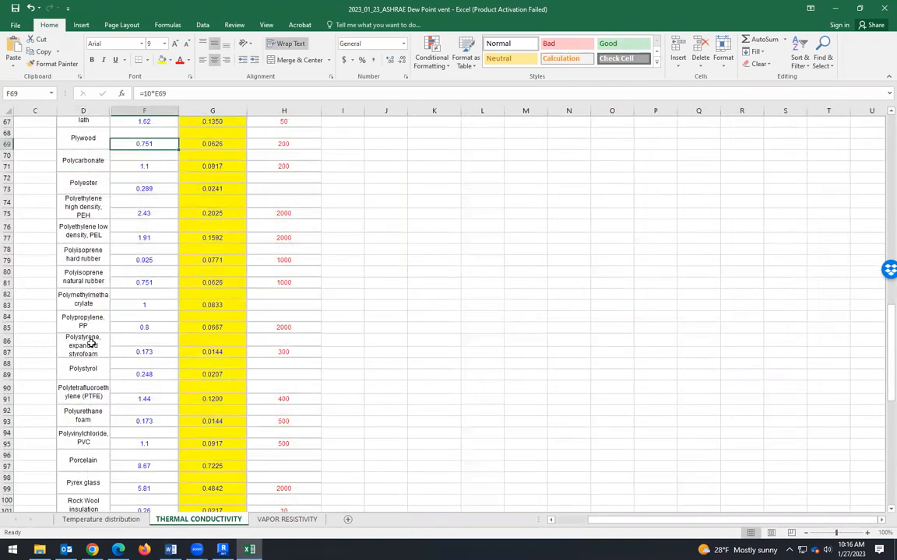
{"action": "left_click", "coordinate": [91, 343]}
{"action": "left_click", "coordinate": [156, 352]}
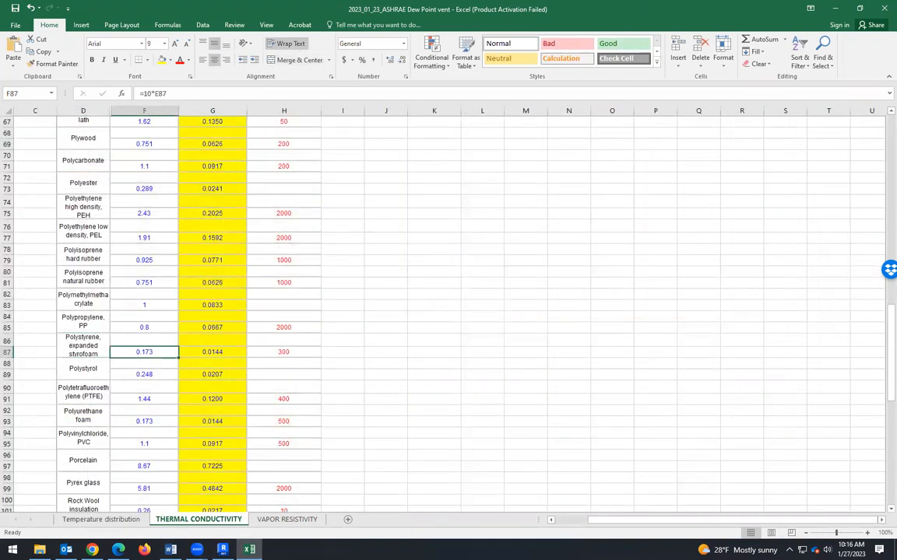
{"action": "left_click", "coordinate": [118, 511]}
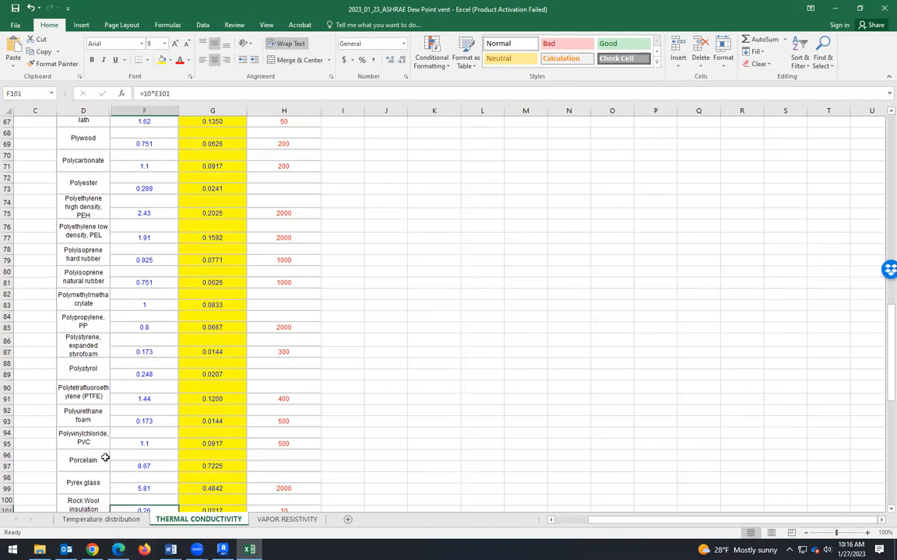
{"action": "left_click", "coordinate": [102, 519]}
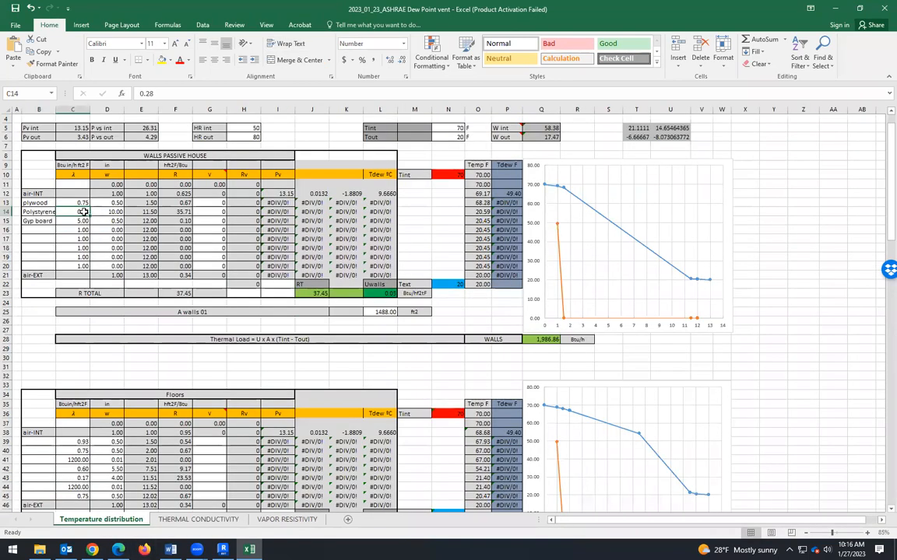
{"action": "type", "text": ".17"}
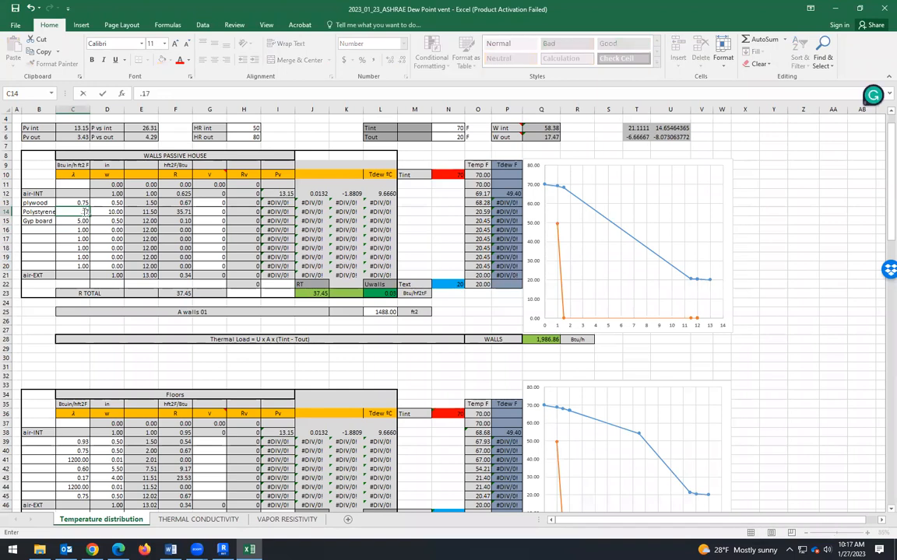
{"action": "key", "text": "Return"}
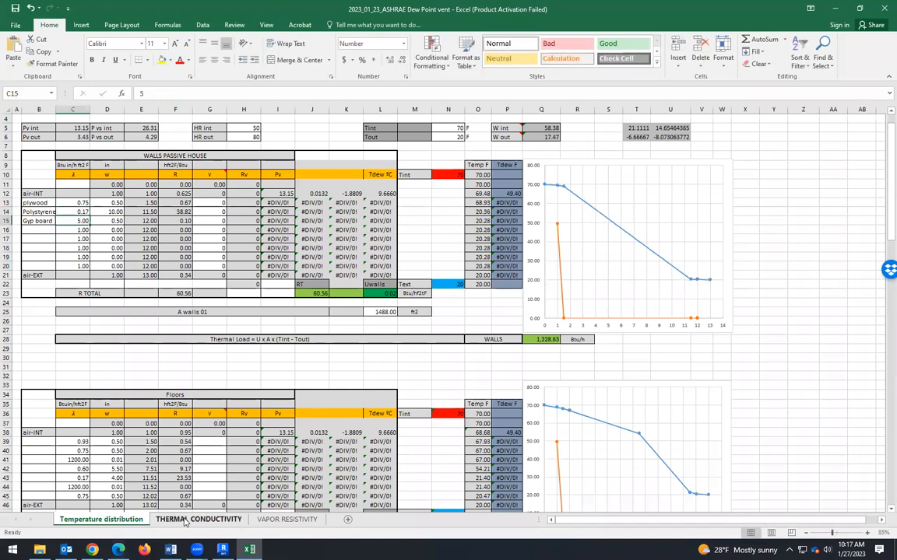
Step: Look up gypsum board in the THERMAL CONDUCTIVITY sheet and enter 0.98 in the Gyp board row's thickness column (w) of the walls table
{"action": "key", "text": "ctrl+Page_Down"}
{"action": "scroll", "coordinate": [77, 312], "scroll_direction": "up", "scroll_amount": 15}
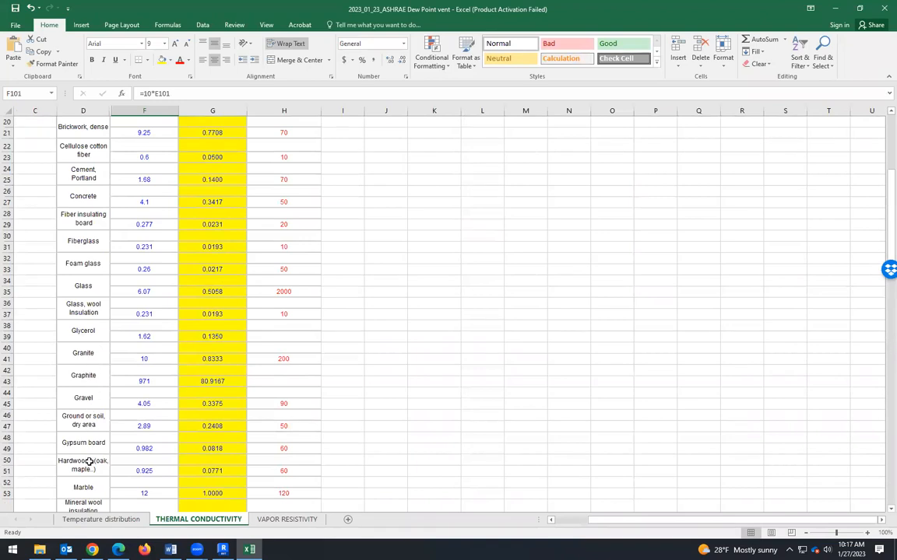
{"action": "left_click", "coordinate": [144, 450]}
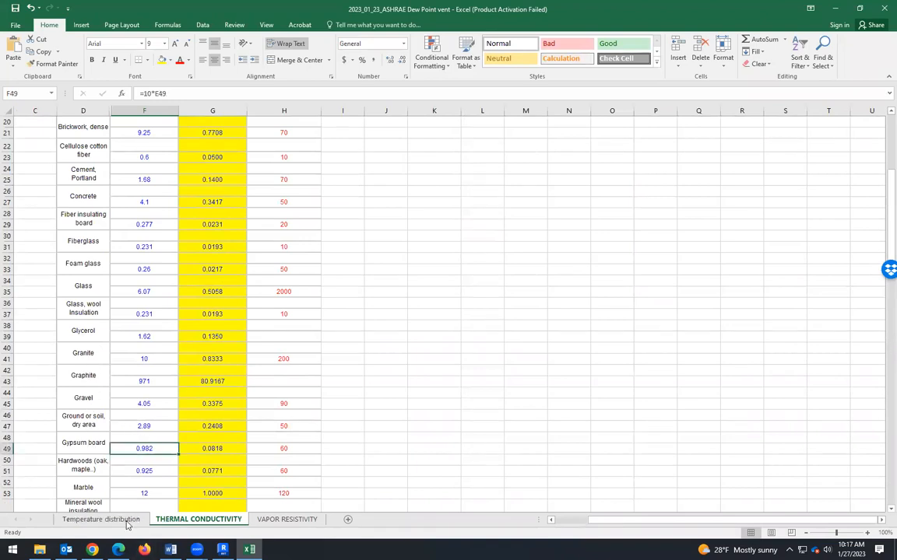
{"action": "key", "text": "ctrl+Page_Up"}
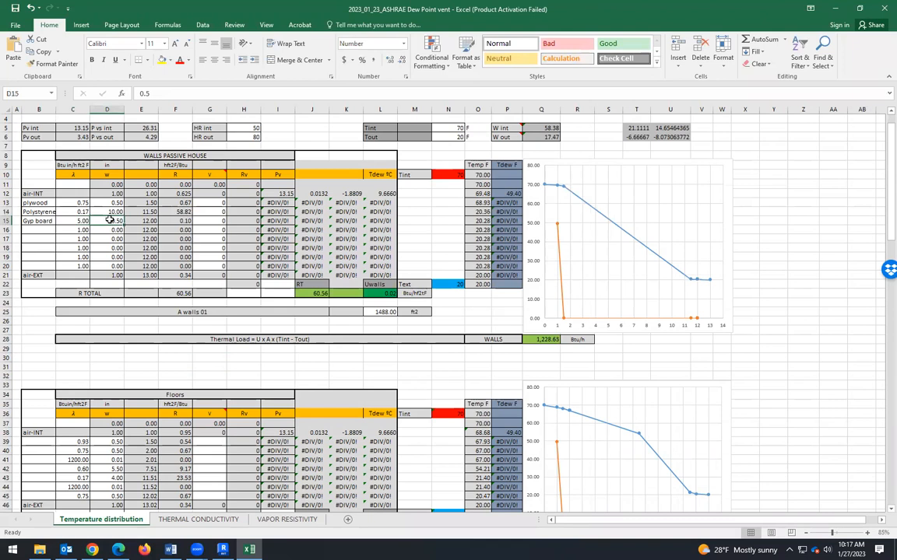
{"action": "type", "text": ".98"}
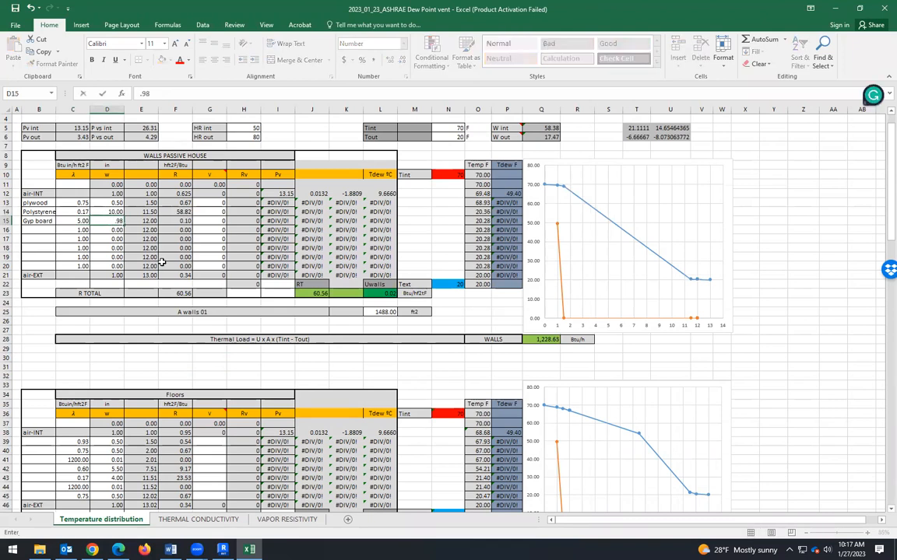
{"action": "left_click", "coordinate": [82, 257]}
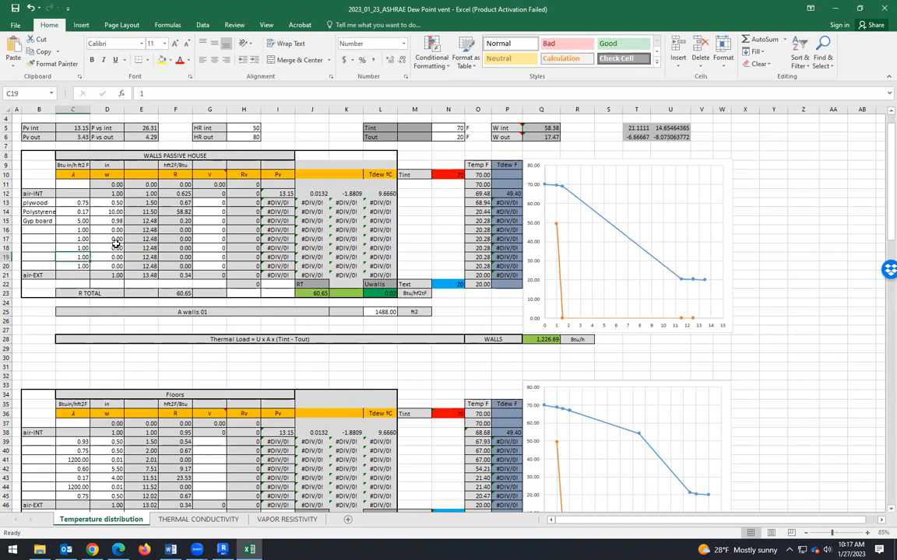
Step: Format the Uwalls result cell of the walls table as a number with three decimal places
{"action": "left_click_drag", "start_coordinate": [116, 201], "coordinate": [117, 221]}
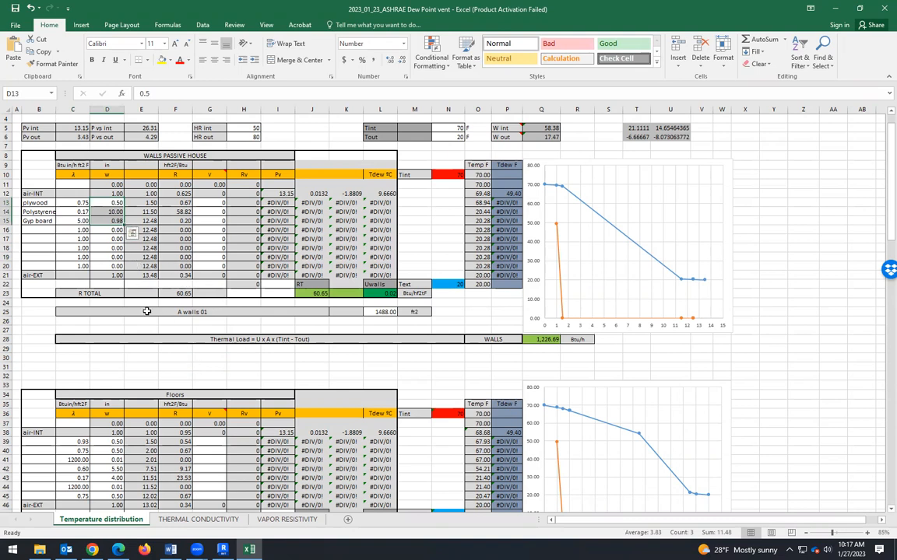
{"action": "left_click", "coordinate": [176, 293]}
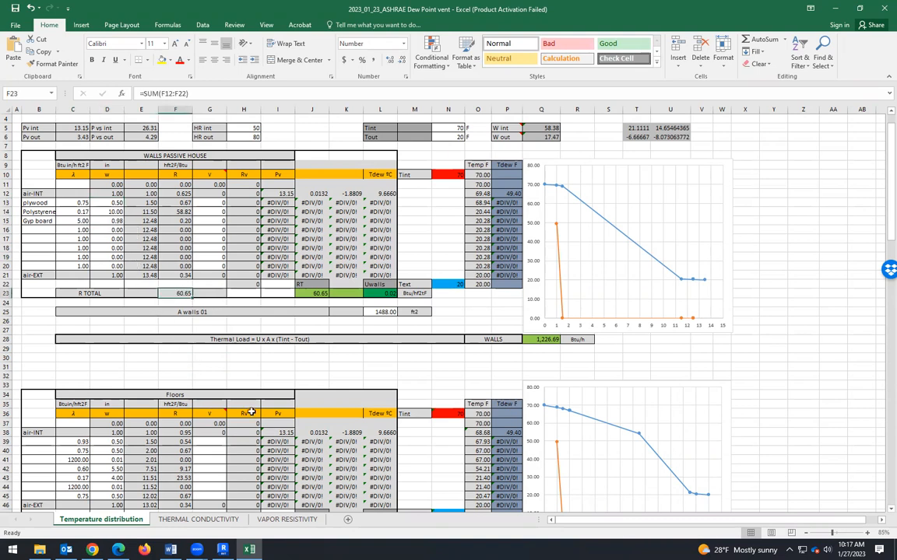
{"action": "left_click", "coordinate": [388, 292]}
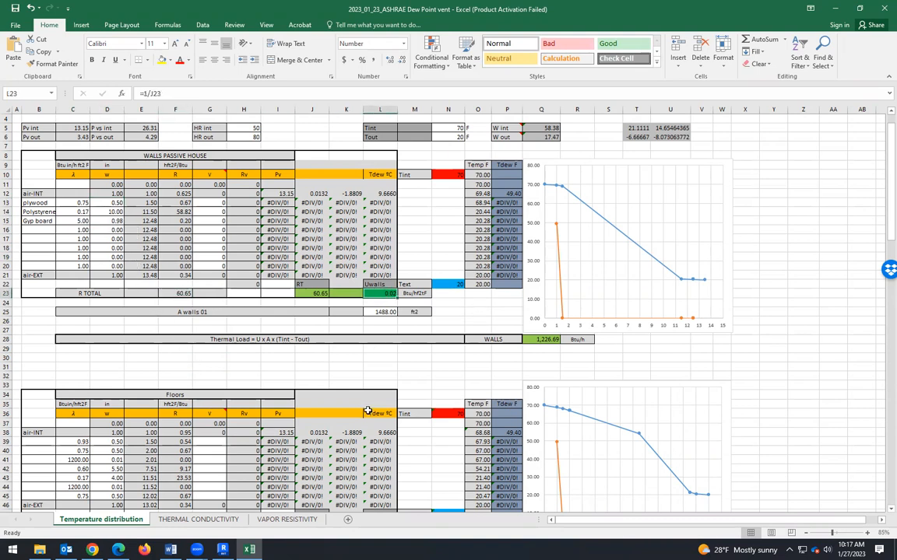
{"action": "right_click", "coordinate": [380, 293]}
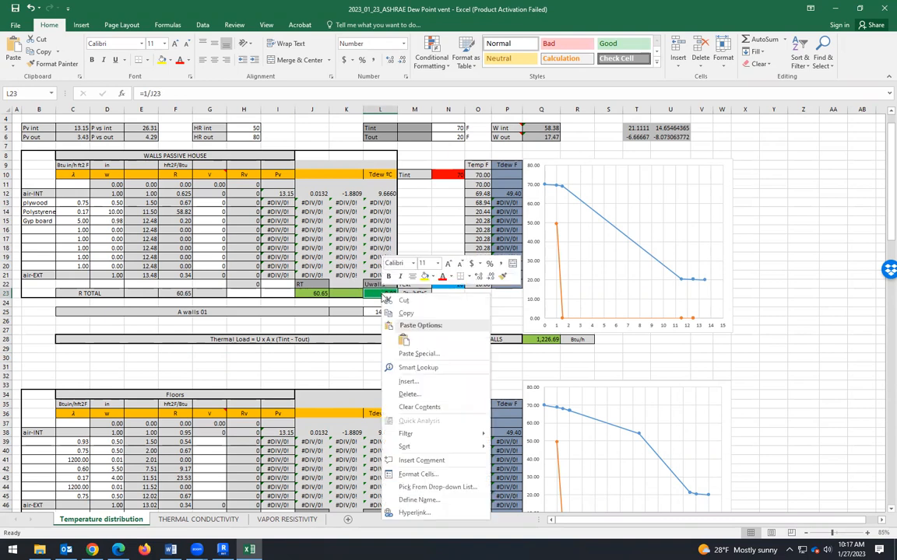
{"action": "left_click", "coordinate": [413, 474]}
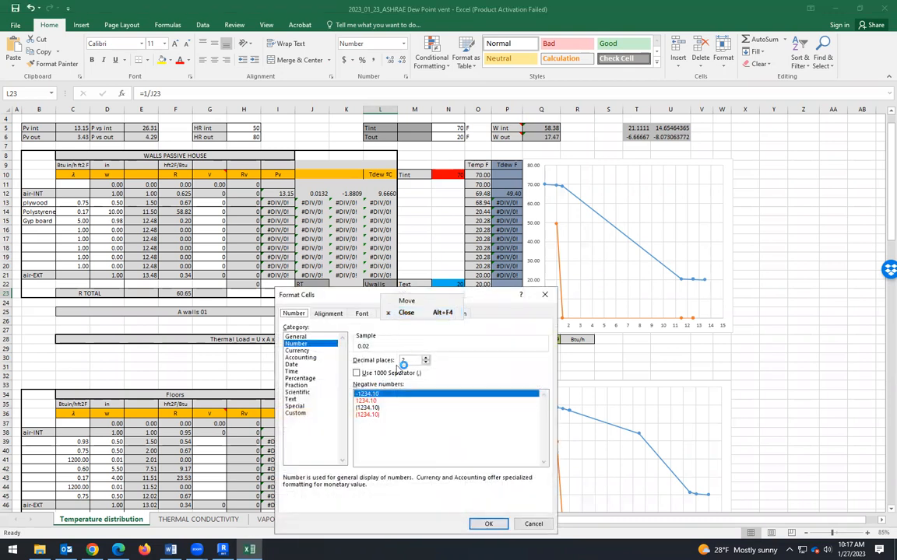
{"action": "left_click", "coordinate": [425, 358]}
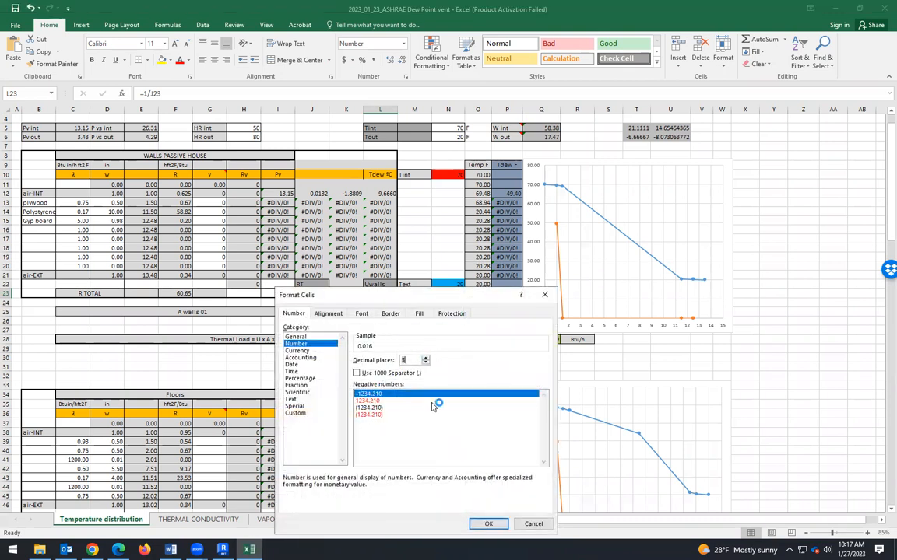
{"action": "left_click", "coordinate": [488, 526]}
{"action": "left_click", "coordinate": [475, 320]}
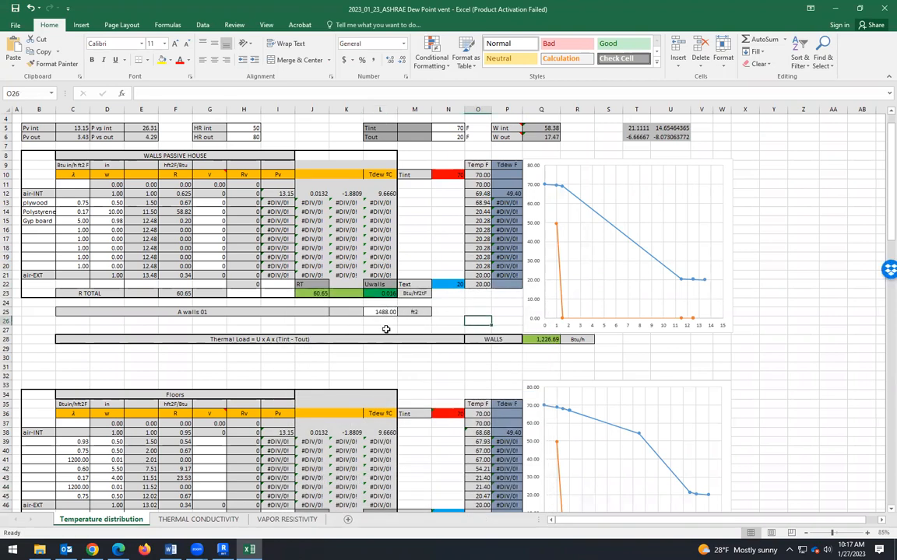
Step: Review the walls table's layer names, thicknesses, U-value and conductivities for plywood, Polystyrene and Gyp board
{"action": "left_click_drag", "start_coordinate": [35, 202], "coordinate": [37, 222]}
{"action": "left_click_drag", "start_coordinate": [106, 201], "coordinate": [115, 221]}
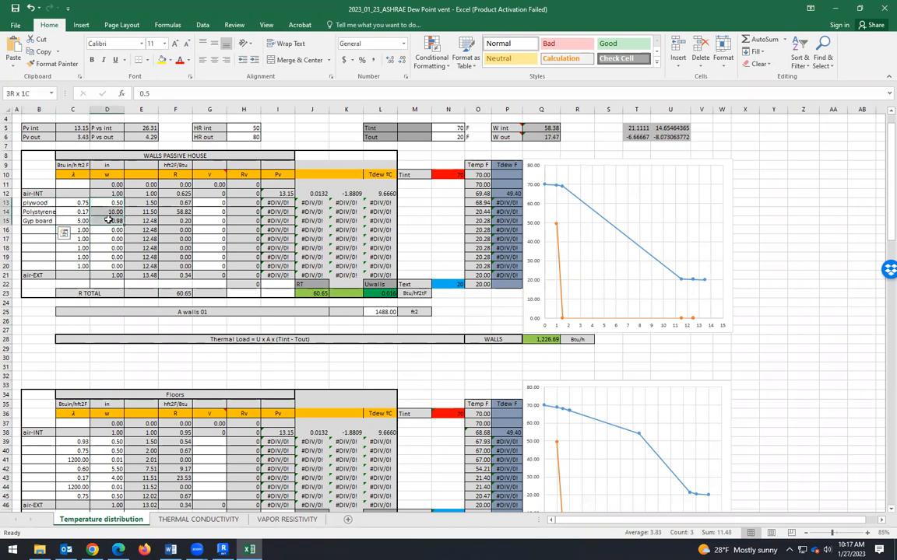
{"action": "left_click", "coordinate": [379, 294]}
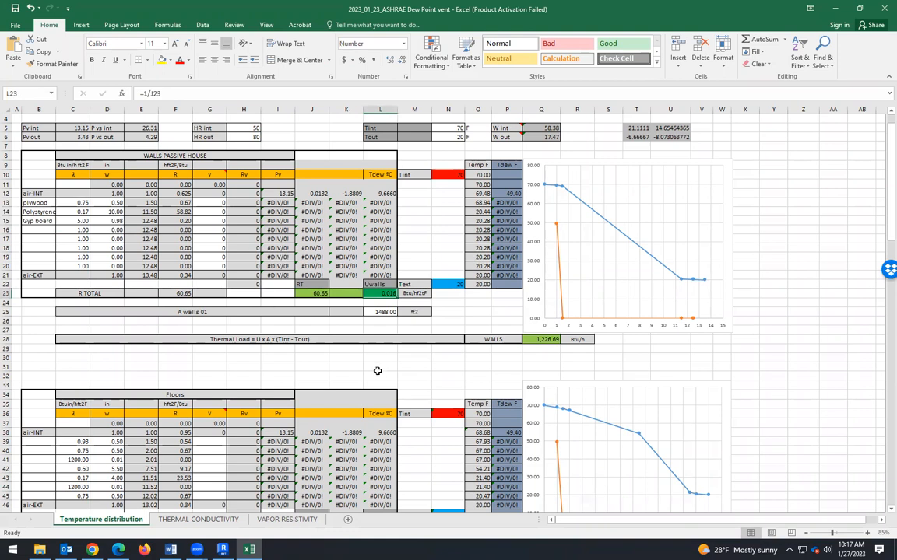
{"action": "left_click_drag", "start_coordinate": [87, 201], "coordinate": [83, 221]}
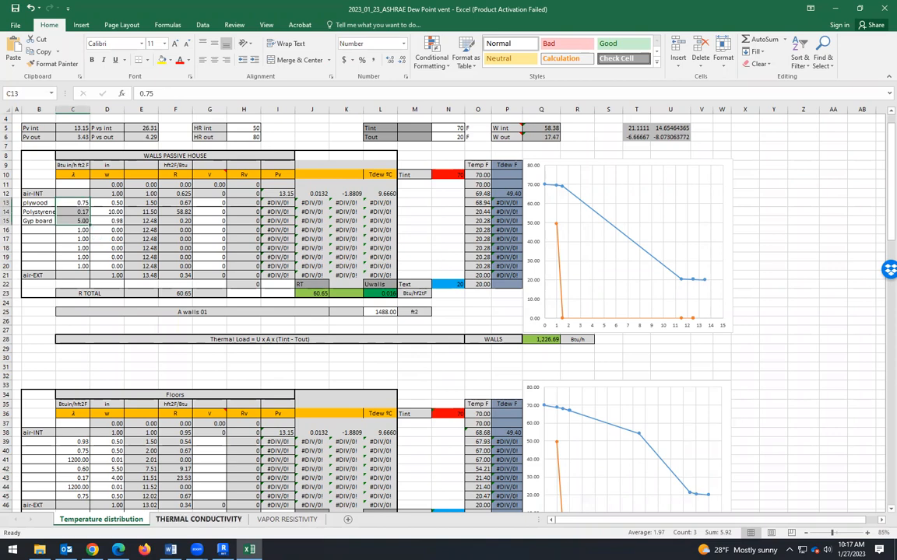
Step: Switch to Revit and check the thermal conductivity of the wall's Plywood, Sheathing material
{"action": "mouse_move", "coordinate": [222, 549]}
{"action": "left_click", "coordinate": [221, 459]}
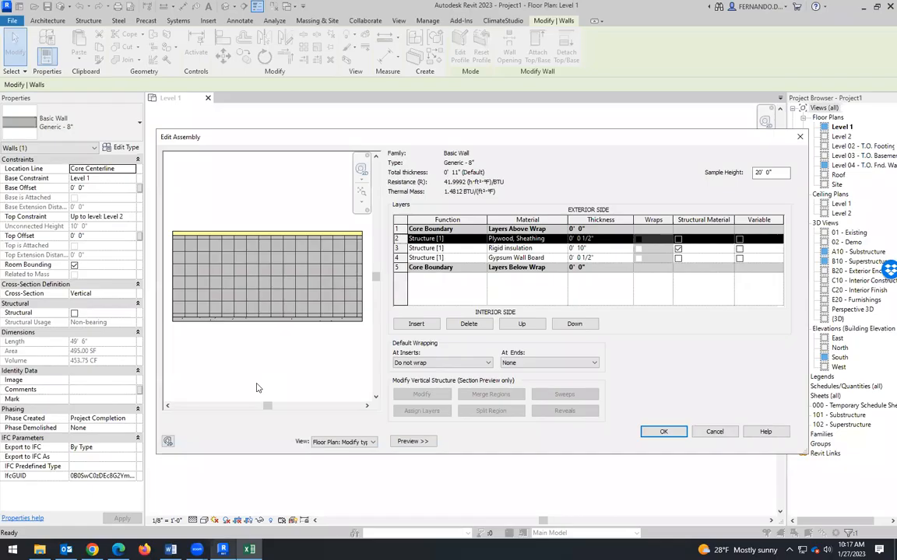
{"action": "left_click", "coordinate": [545, 238]}
{"action": "left_click", "coordinate": [560, 238]}
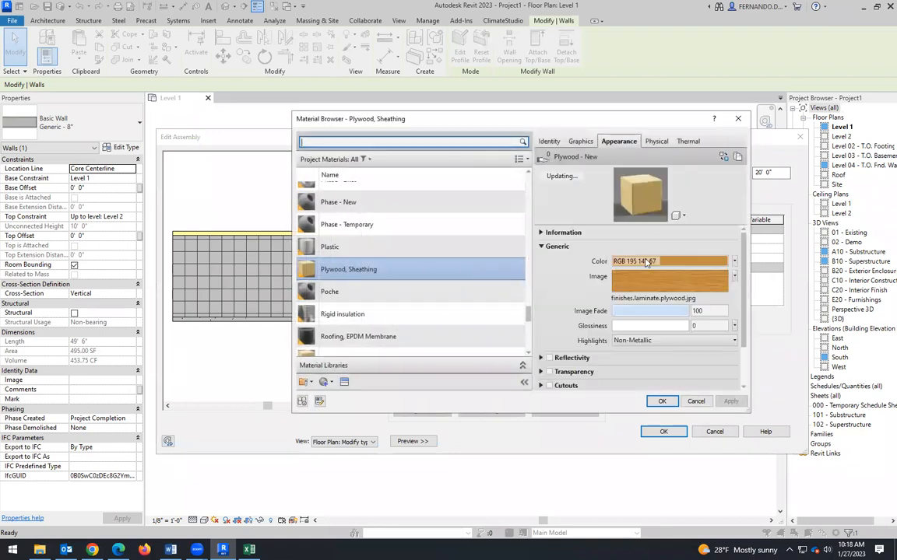
{"action": "left_click", "coordinate": [687, 141]}
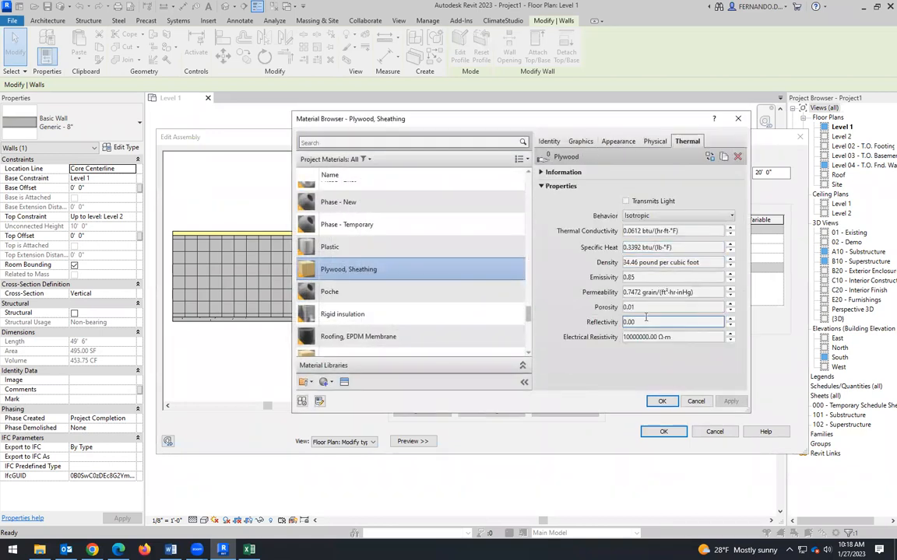
{"action": "left_click", "coordinate": [624, 230]}
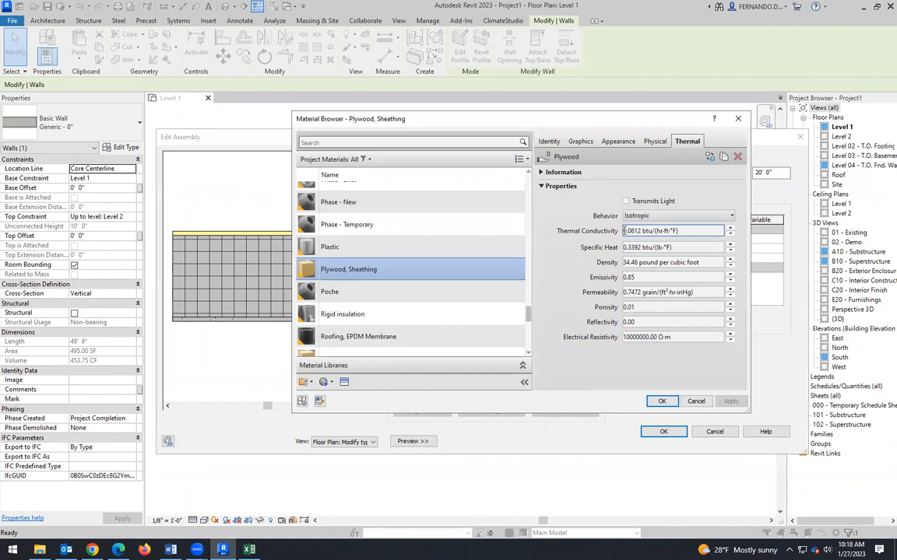
{"action": "left_click_drag", "start_coordinate": [623, 231], "coordinate": [632, 231]}
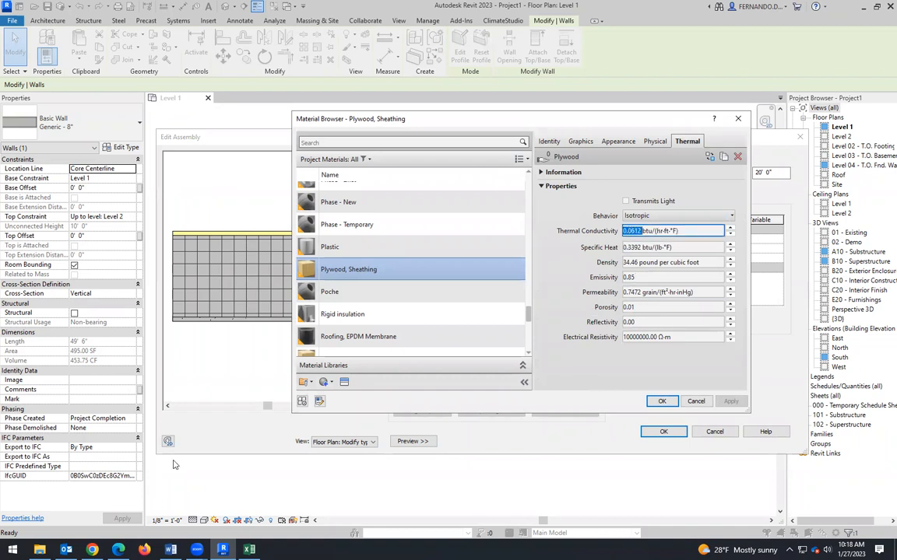
Step: Switch to Excel and look up plywood's conductivity in Btu in/ft2 h F in the THERMAL CONDUCTIVITY sheet
{"action": "left_click", "coordinate": [249, 550]}
{"action": "left_click", "coordinate": [169, 520]}
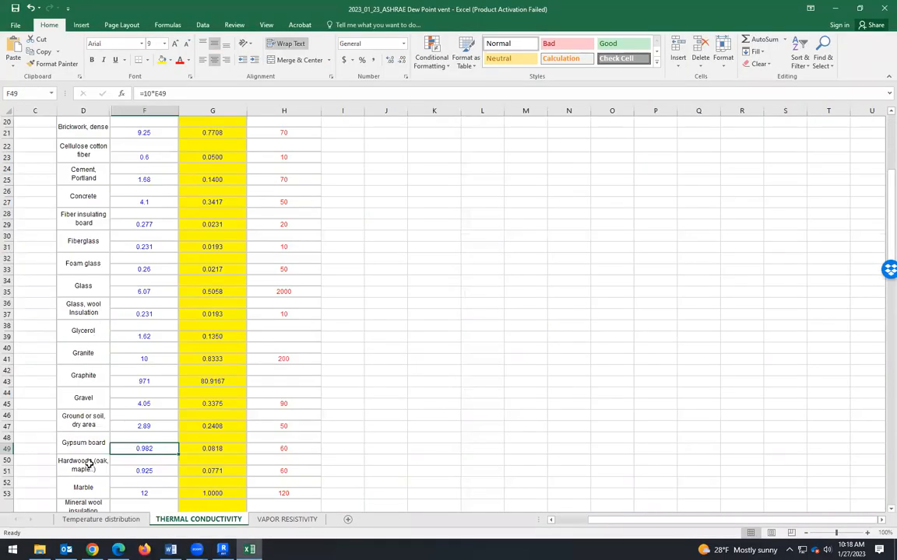
{"action": "scroll", "coordinate": [94, 453], "scroll_direction": "down", "scroll_amount": 10}
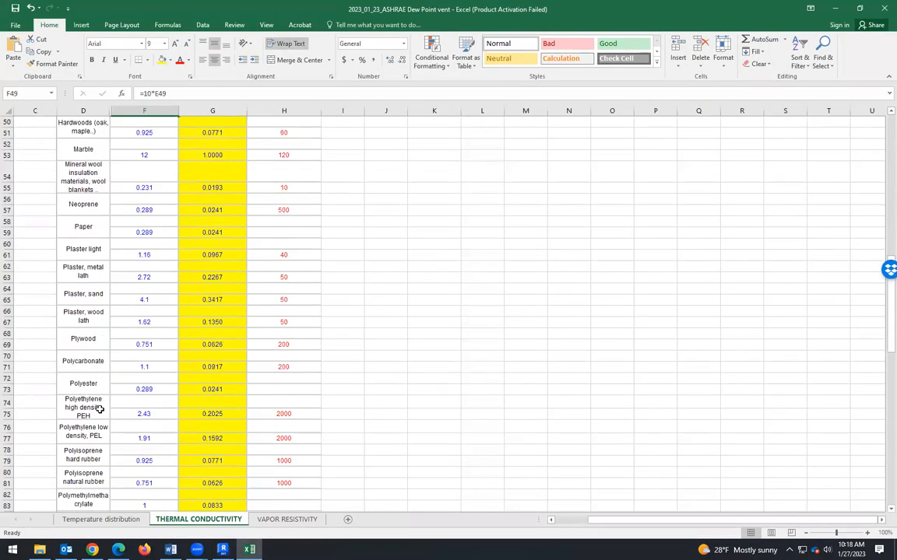
{"action": "left_click", "coordinate": [86, 343]}
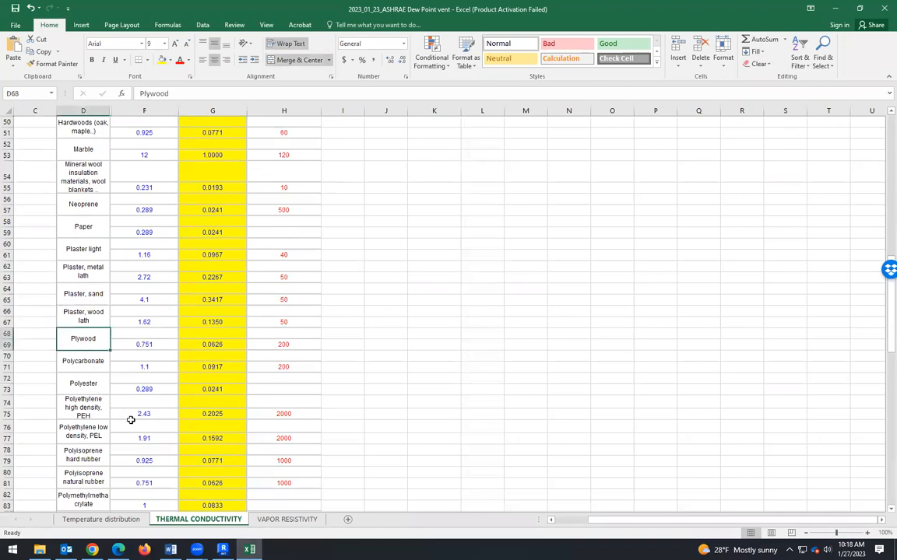
{"action": "left_click", "coordinate": [151, 346]}
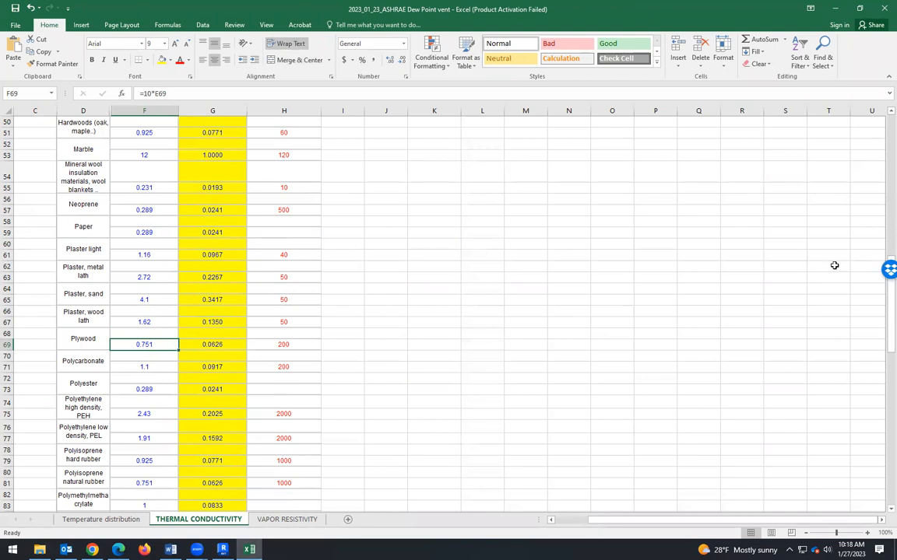
Step: Find the thermal conductivity column in Revit units (Btu/ft h F) and look up its plywood value
{"action": "left_click_drag", "start_coordinate": [890, 322], "coordinate": [890, 153]}
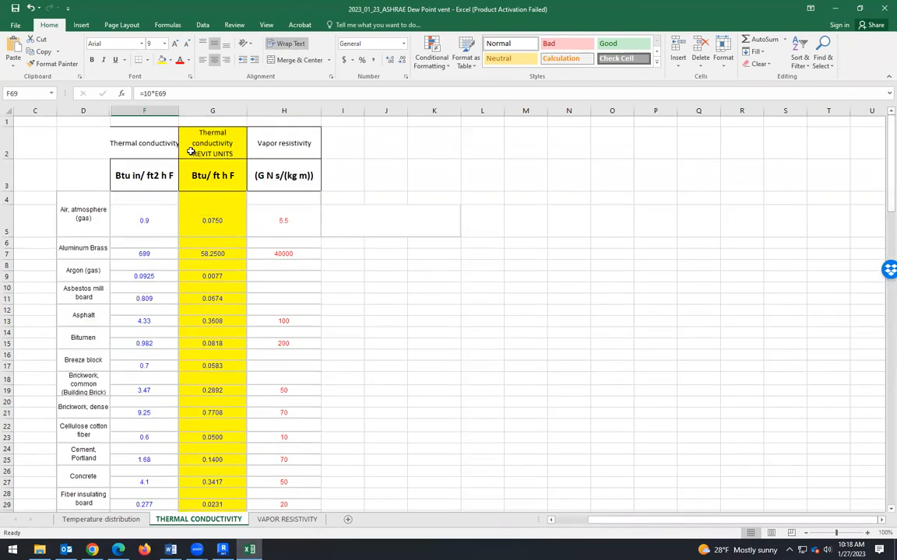
{"action": "left_click", "coordinate": [192, 109]}
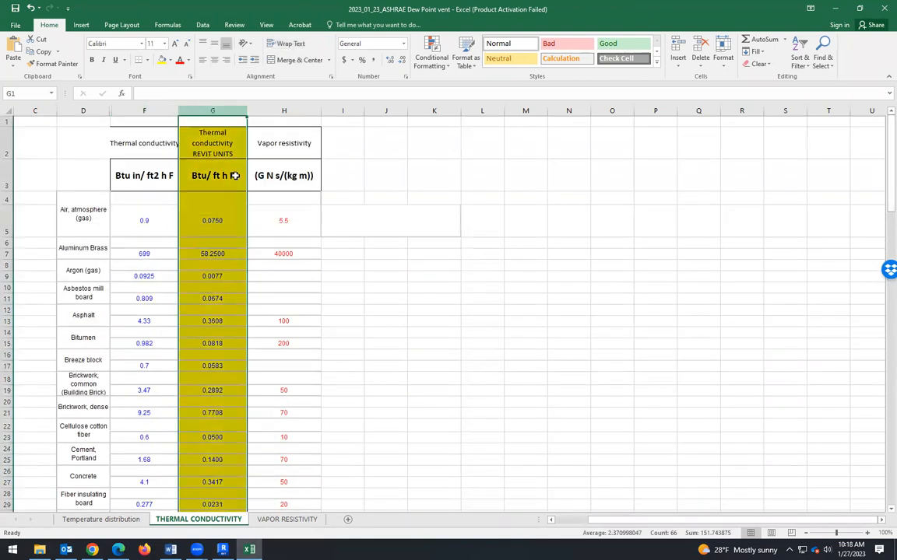
{"action": "scroll", "coordinate": [228, 189], "scroll_direction": "down", "scroll_amount": 19}
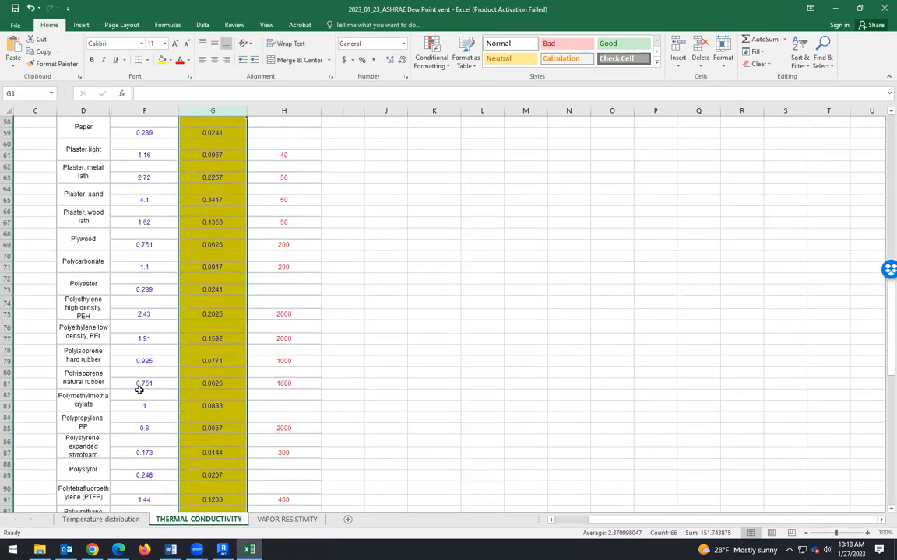
{"action": "scroll", "coordinate": [86, 296], "scroll_direction": "up", "scroll_amount": 2}
{"action": "left_click", "coordinate": [87, 317]}
{"action": "left_click", "coordinate": [214, 323]}
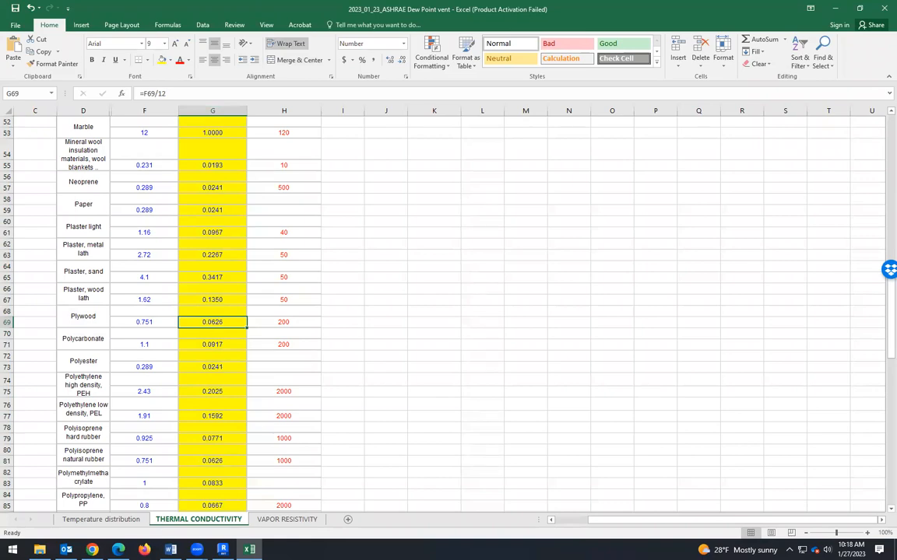
Step: Switch to Revit, search the project materials for "insula" and check the Rigid insulation material's thermal conductivity
{"action": "left_click", "coordinate": [223, 550]}
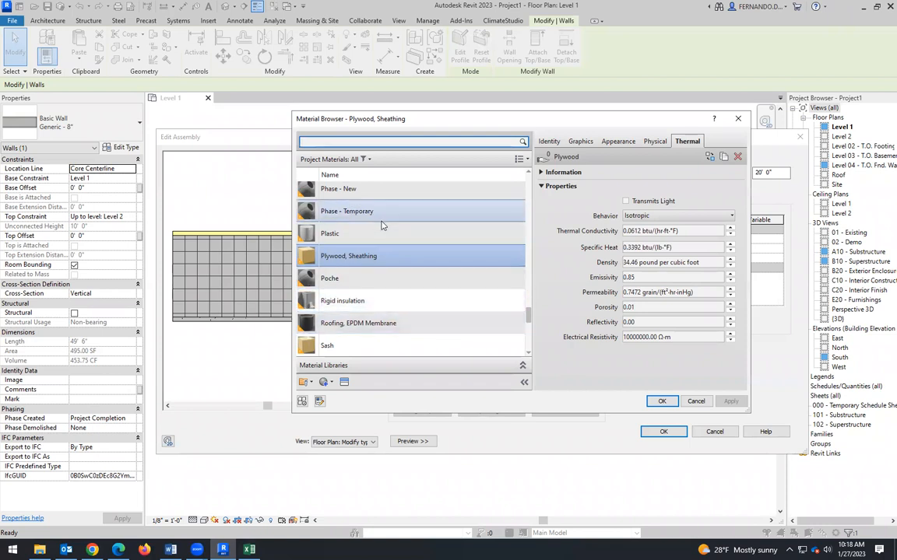
{"action": "scroll", "coordinate": [367, 291], "scroll_direction": "up", "scroll_amount": 1}
{"action": "scroll", "coordinate": [367, 291], "scroll_direction": "up", "scroll_amount": 6}
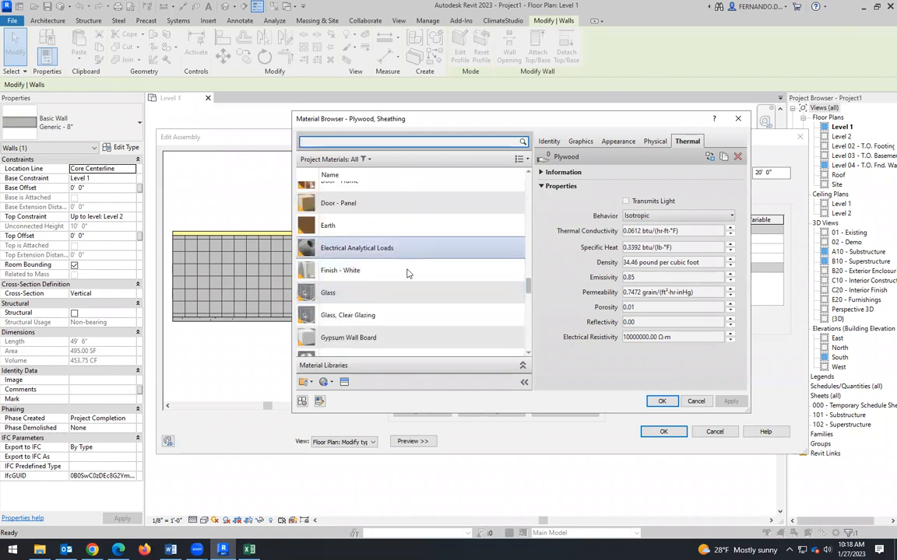
{"action": "scroll", "coordinate": [393, 296], "scroll_direction": "up", "scroll_amount": 6}
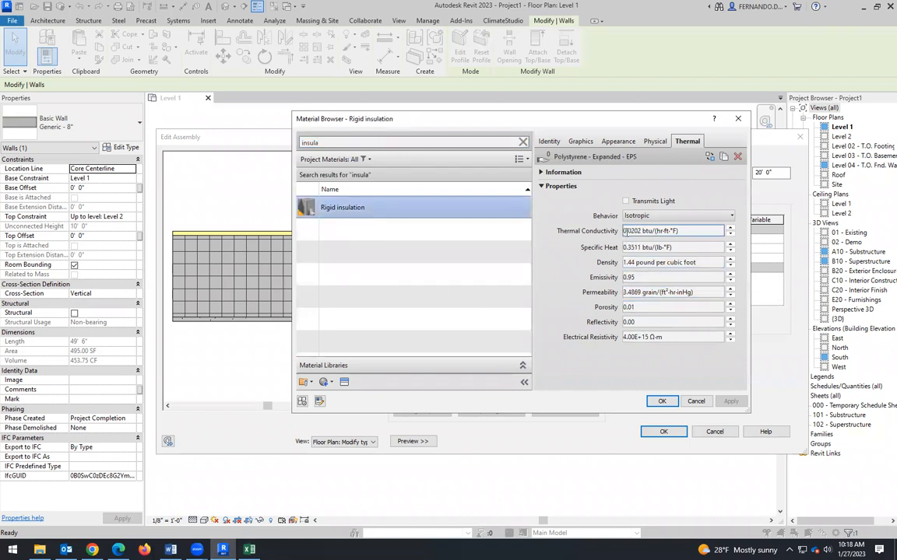
{"action": "left_click_drag", "start_coordinate": [624, 230], "coordinate": [629, 231]}
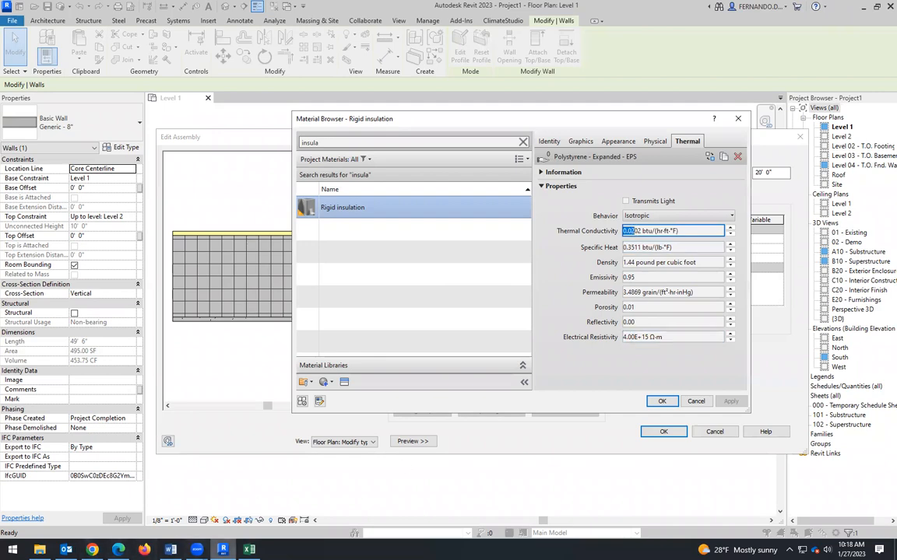
Step: Switch to Excel and look up expanded polystyrene's thermal conductivity in the Revit units column
{"action": "key", "text": "alt+Tab"}
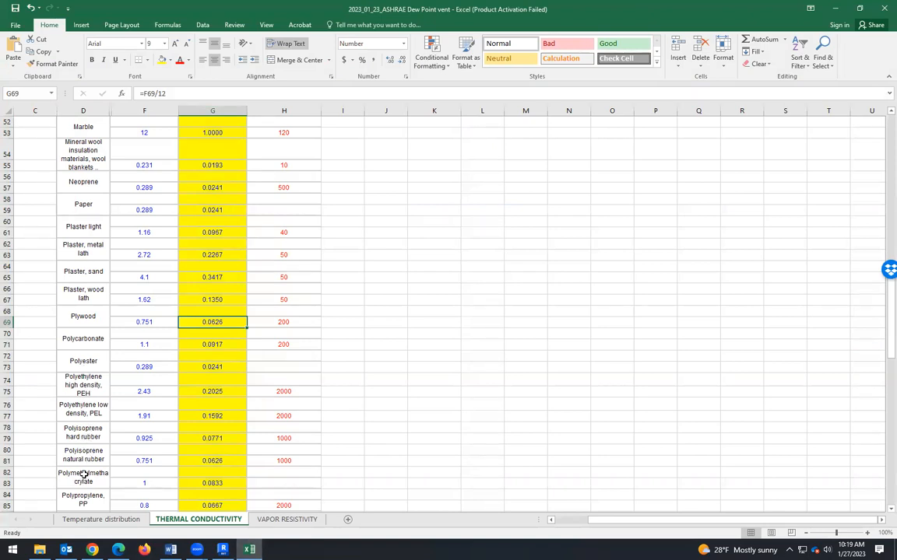
{"action": "scroll", "coordinate": [79, 450], "scroll_direction": "down", "scroll_amount": 1}
{"action": "scroll", "coordinate": [79, 449], "scroll_direction": "down", "scroll_amount": 3}
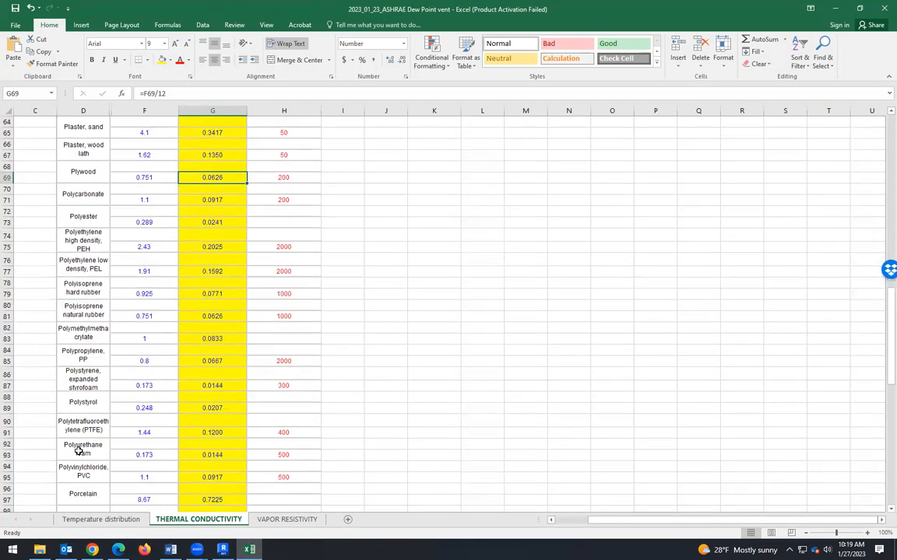
{"action": "left_click", "coordinate": [83, 379]}
{"action": "left_click", "coordinate": [208, 387]}
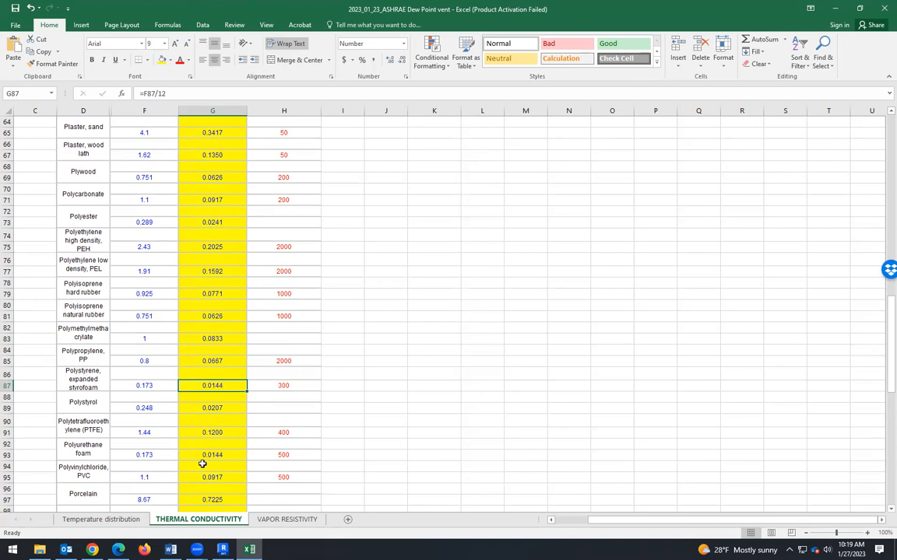
Step: In the Temperature distribution sheet, set the polystyrene layer's conductivity to 0.3 in the WALLS PASSIVE HOUSE table
{"action": "key", "text": "ctrl+Page_Up"}
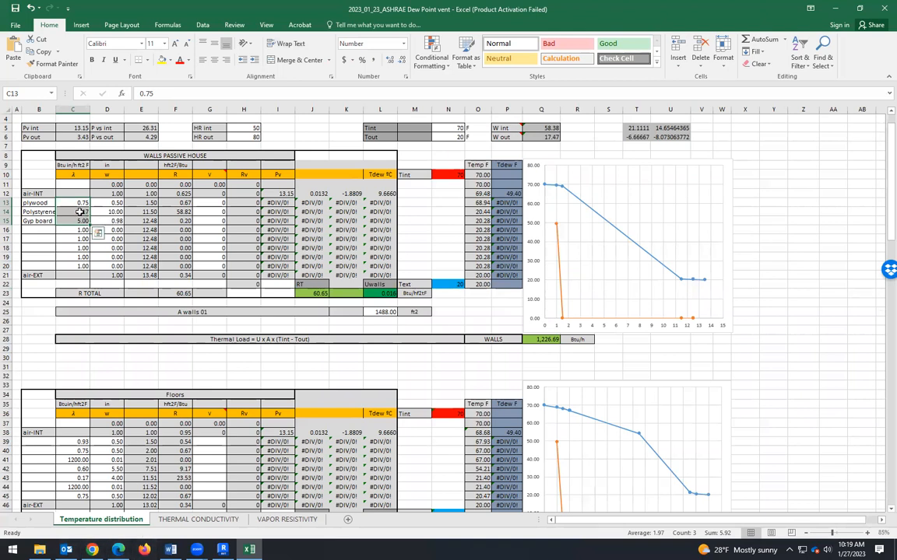
{"action": "left_click", "coordinate": [78, 212]}
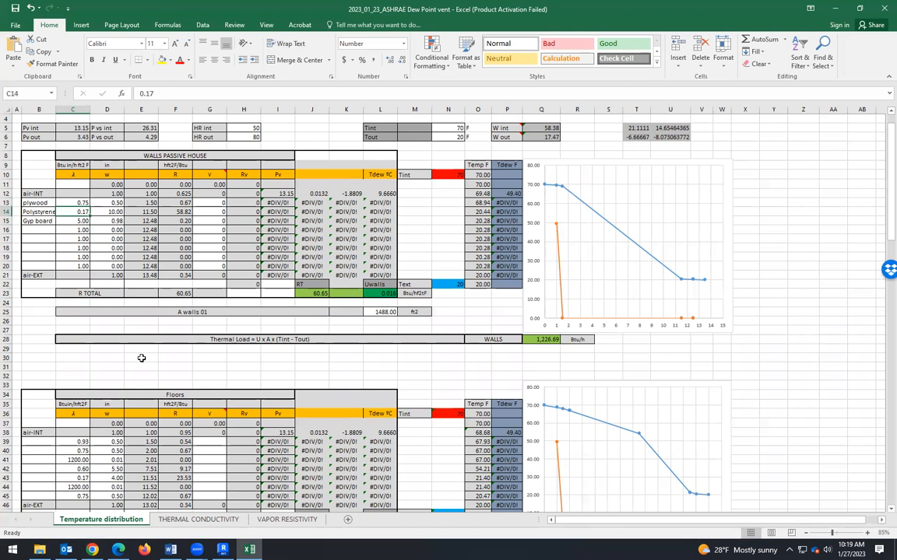
{"action": "type", "text": ".3"}
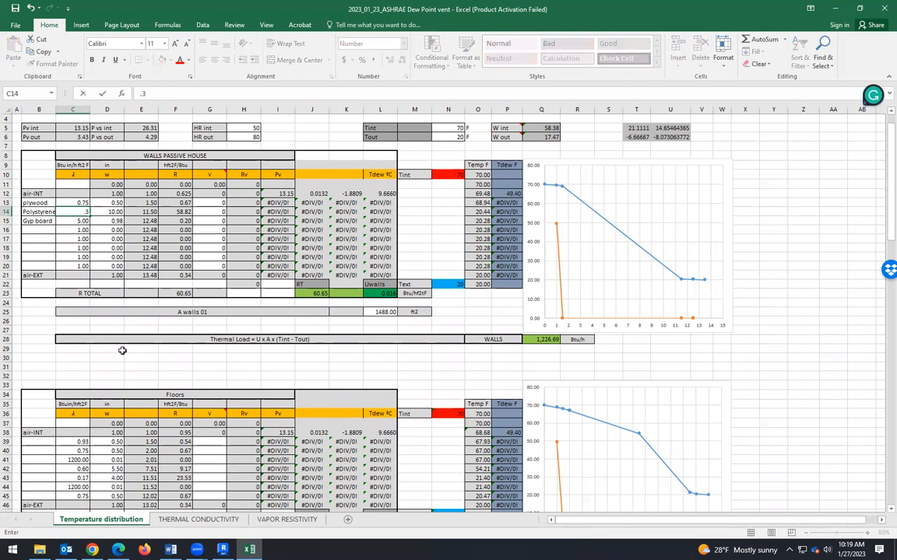
{"action": "key", "text": "ctrl+Return"}
{"action": "left_click", "coordinate": [121, 366]}
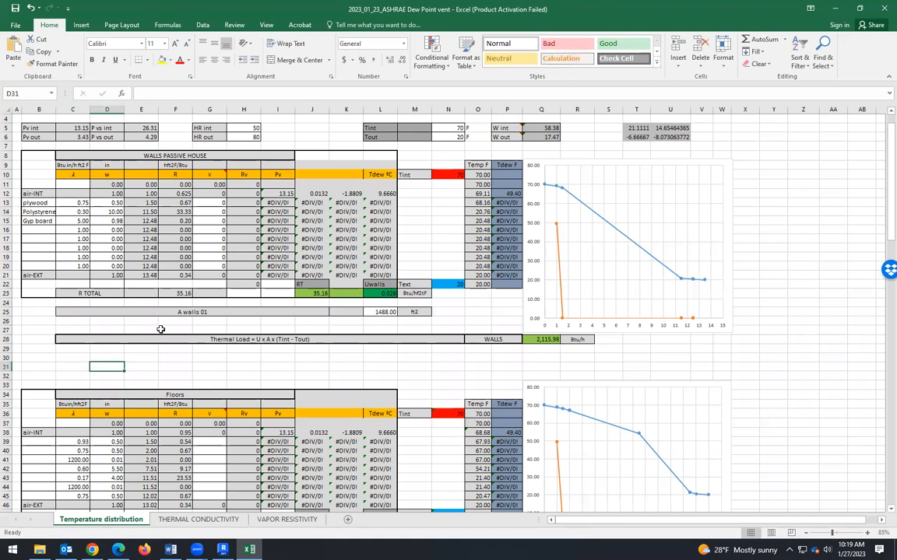
Step: Set the polystyrene layer's conductivity to 0.25 and check the wall's total R-value and U-value
{"action": "left_click", "coordinate": [60, 212]}
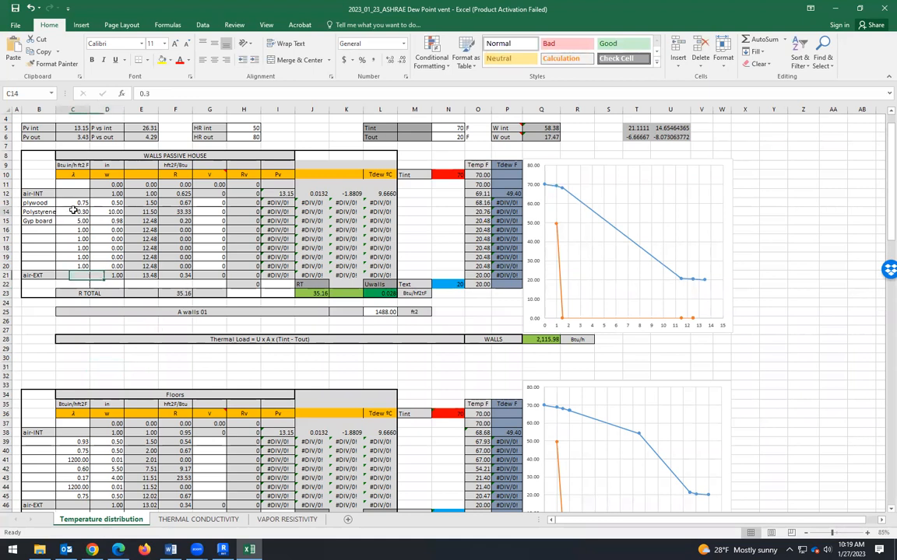
{"action": "left_click", "coordinate": [146, 93]}
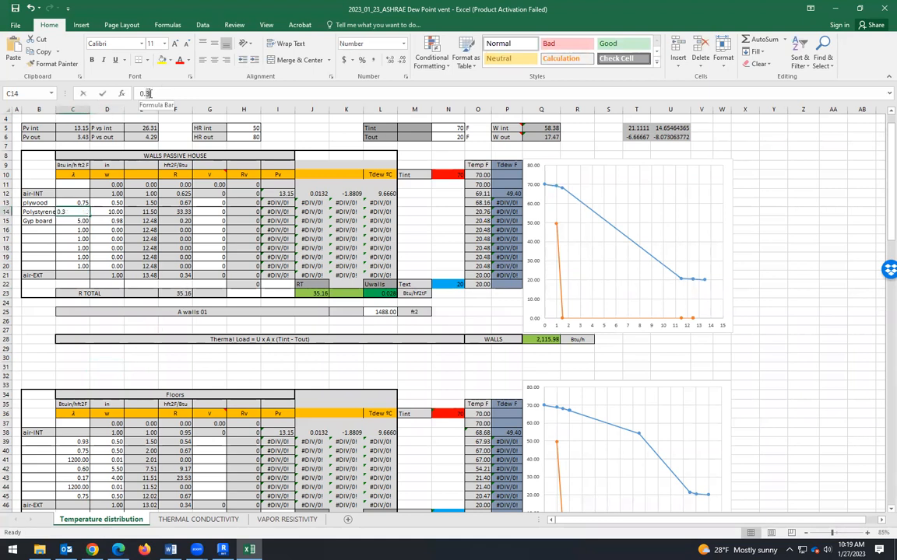
{"action": "key", "text": "BackSpace"}
{"action": "type", "text": "25"}
{"action": "left_click", "coordinate": [102, 93]}
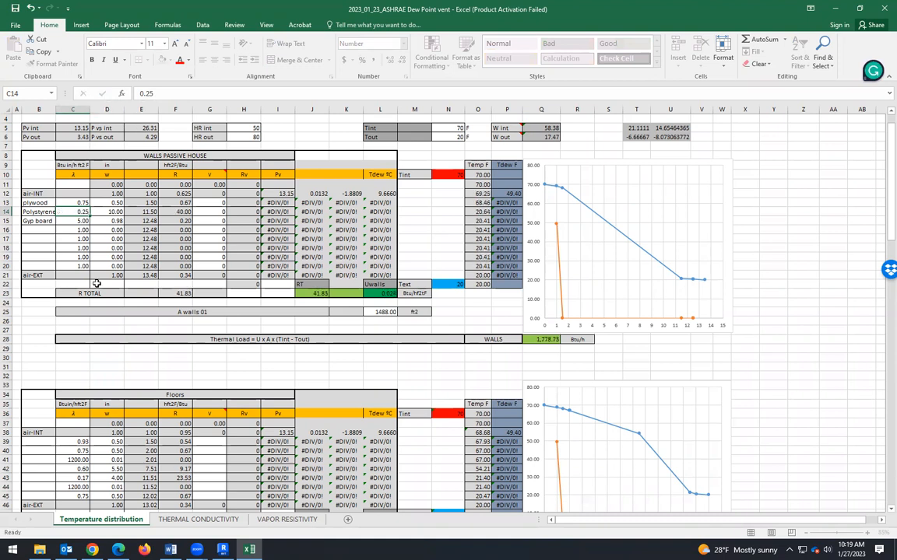
{"action": "left_click", "coordinate": [175, 347]}
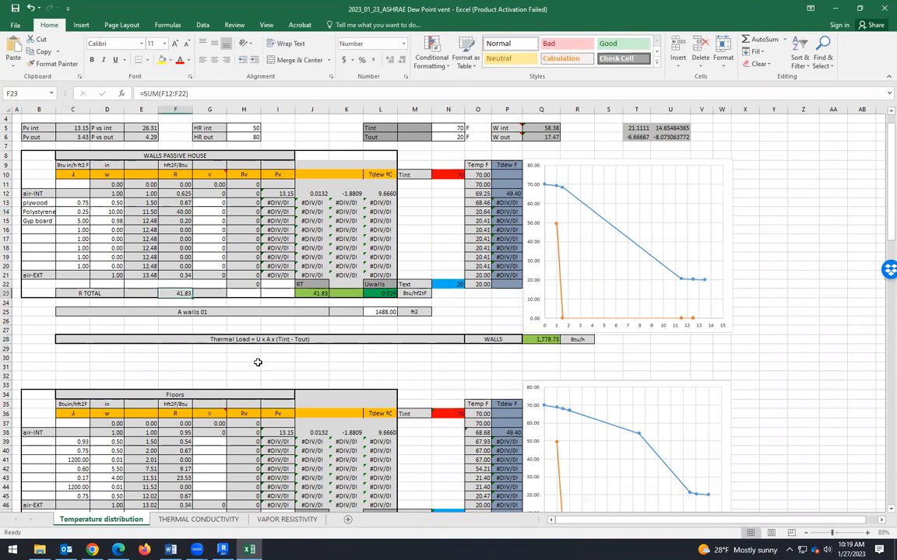
{"action": "left_click", "coordinate": [382, 293]}
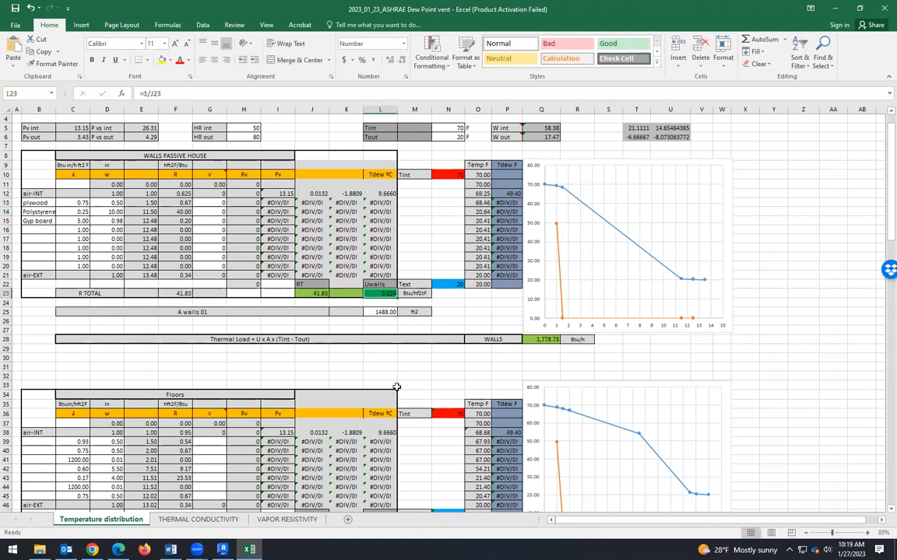
Step: Compare the polystyrene layer's conductivity with the Rigid insulation material's thermal conductivity in Revit and return to Excel
{"action": "left_click", "coordinate": [78, 212]}
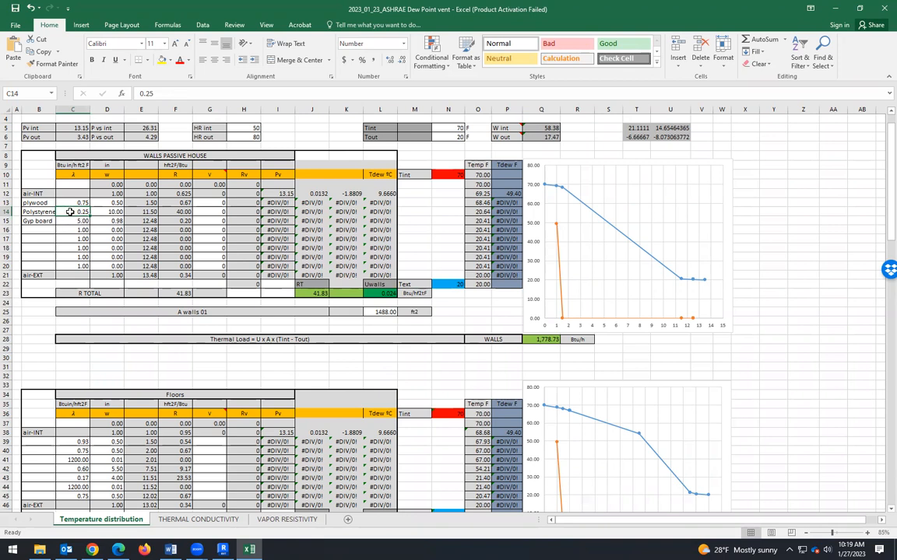
{"action": "key", "text": "alt+Tab"}
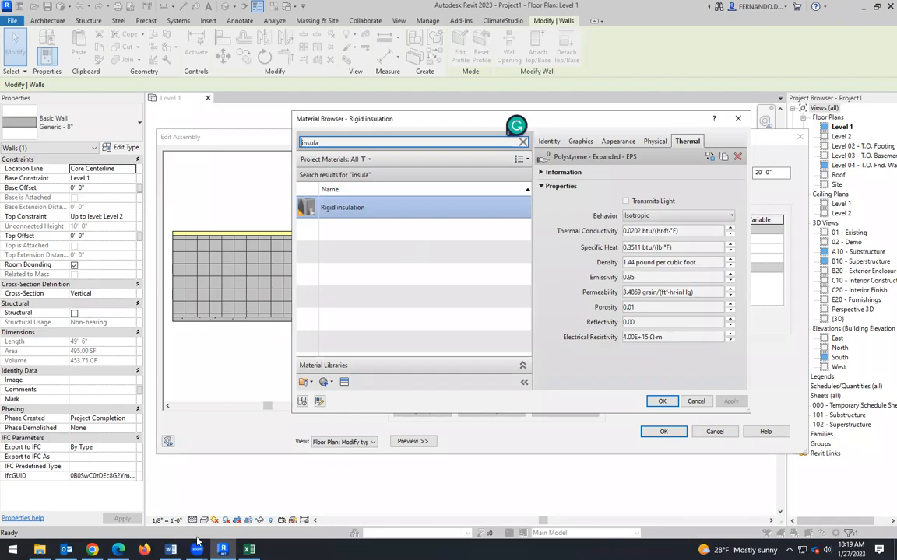
{"action": "key", "text": "alt+Tab"}
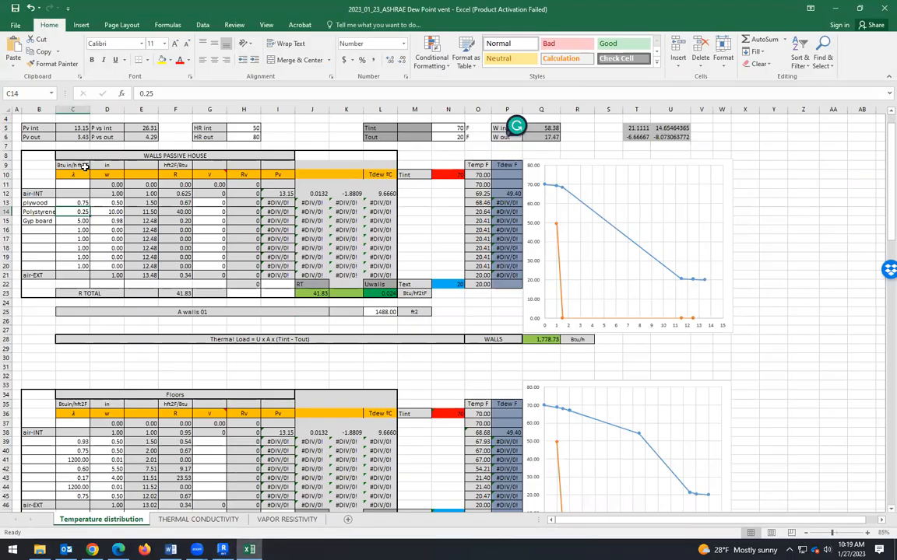
Step: Review the conductivity entries of the plywood, polystyrene and gyp board layers in the WALLS PASSIVE HOUSE table
{"action": "left_click", "coordinate": [84, 222]}
{"action": "left_click", "coordinate": [83, 203]}
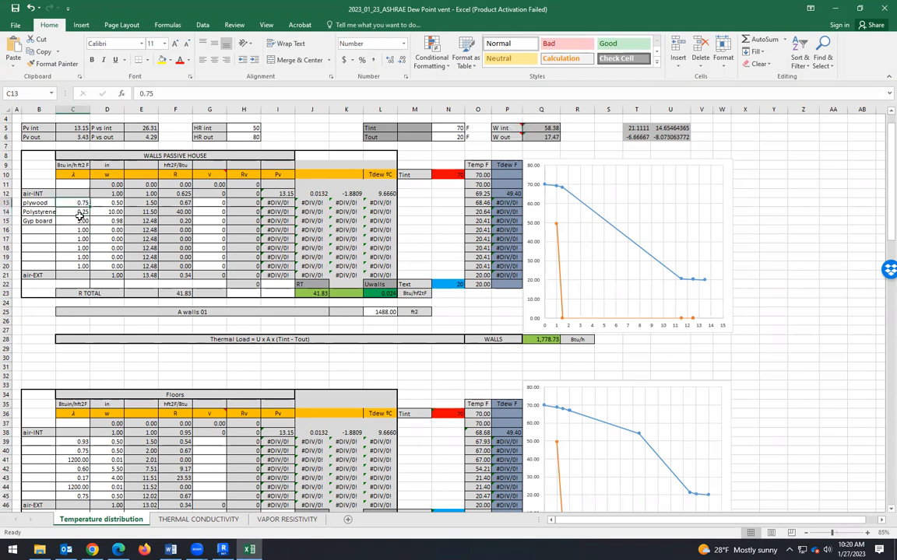
{"action": "left_click", "coordinate": [82, 213]}
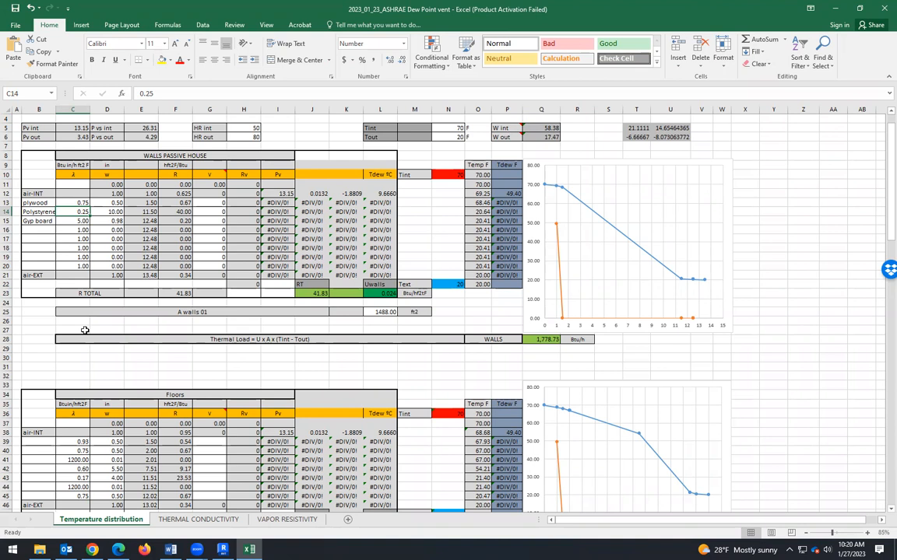
{"action": "left_click", "coordinate": [78, 222]}
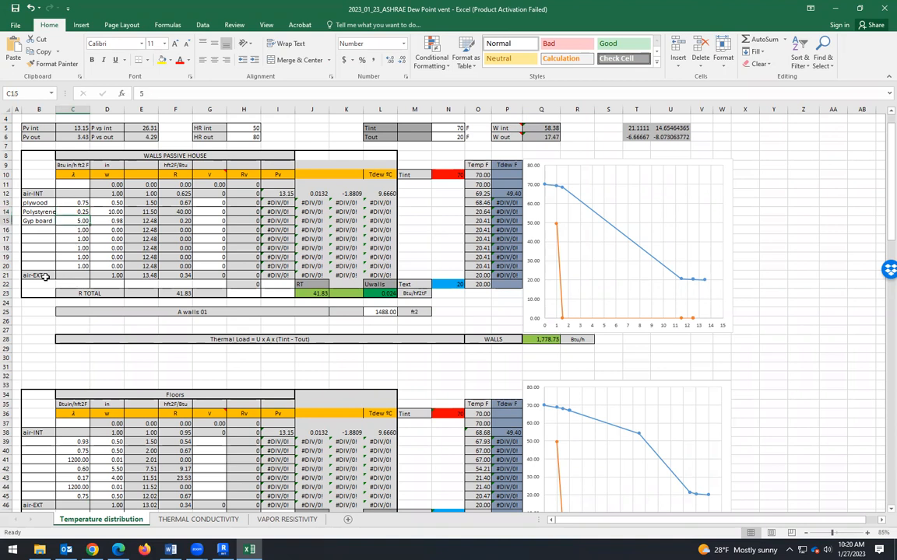
{"action": "left_click", "coordinate": [81, 231]}
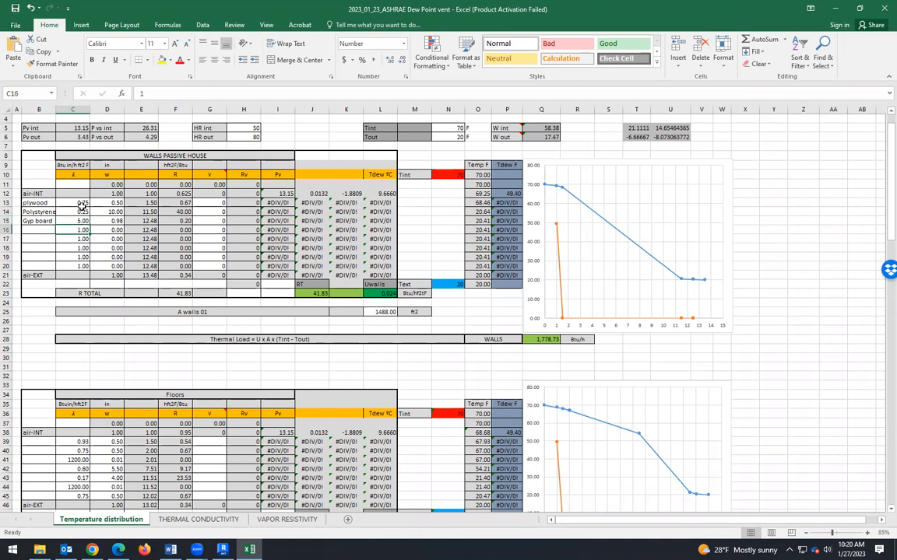
{"action": "left_click", "coordinate": [81, 221]}
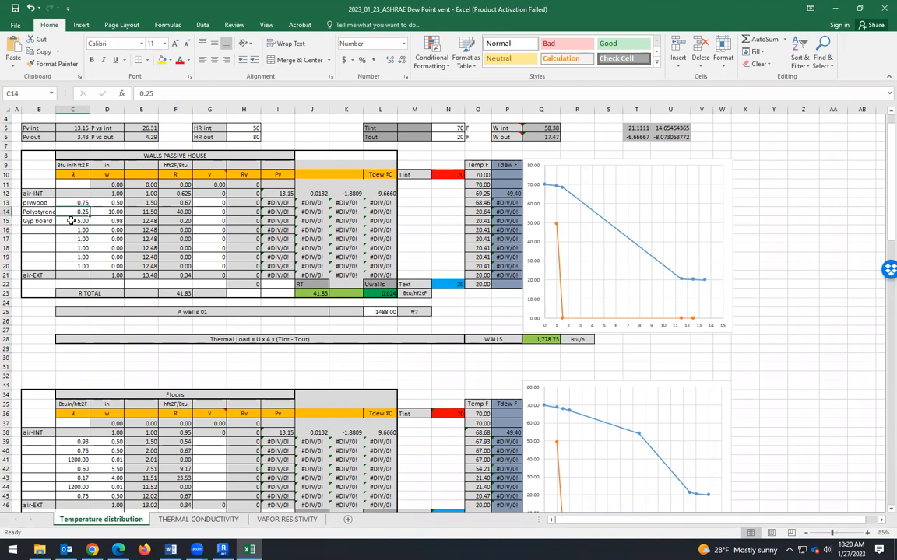
{"action": "left_click", "coordinate": [43, 212]}
{"action": "left_click_drag", "start_coordinate": [48, 211], "coordinate": [76, 211]}
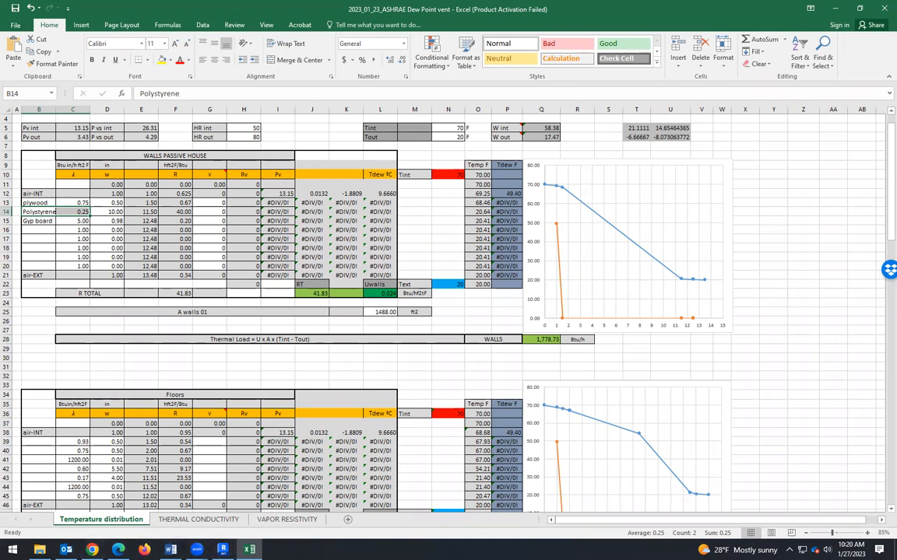
Step: Switch to Chrome, view the wall layer lists in 01-24.pptx from Classwork_01_24 Thermal Resistance, and snap the browser to half the screen
{"action": "mouse_move", "coordinate": [92, 549]}
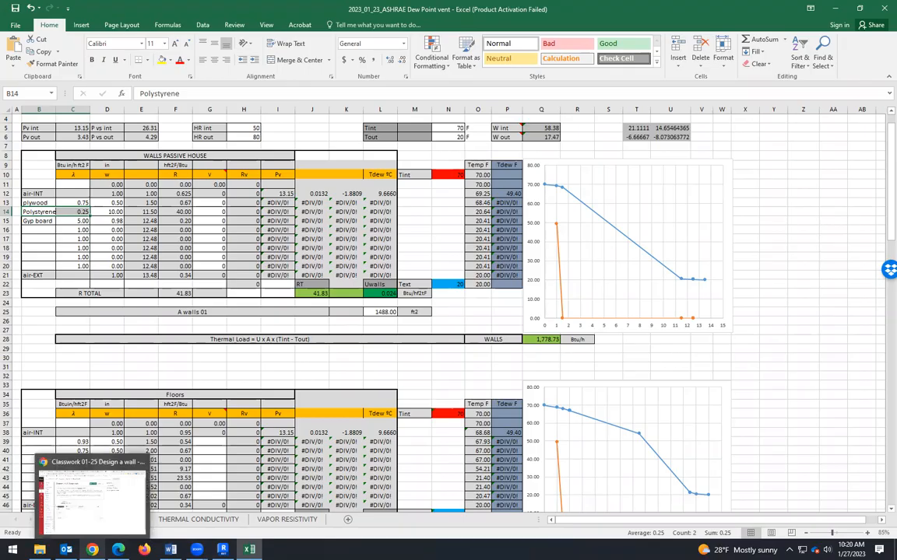
{"action": "left_click", "coordinate": [92, 498]}
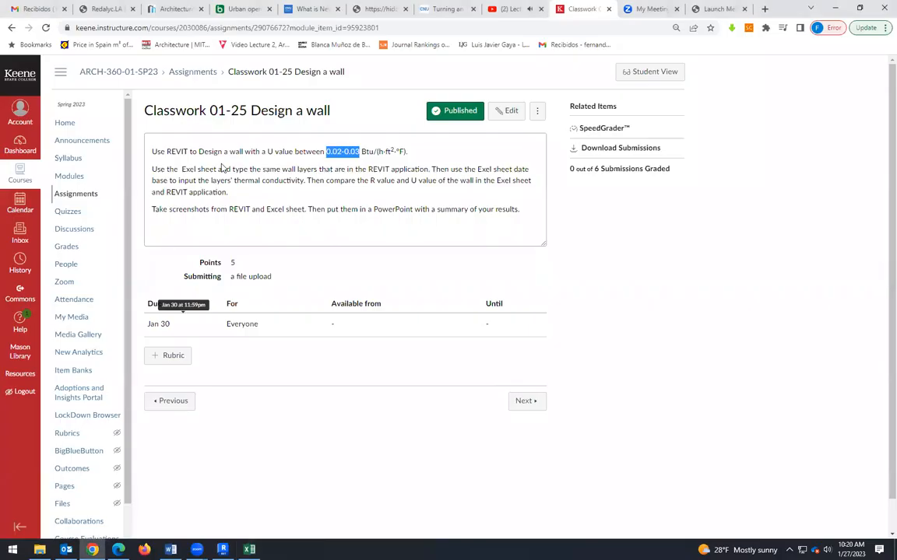
{"action": "left_click", "coordinate": [195, 73]}
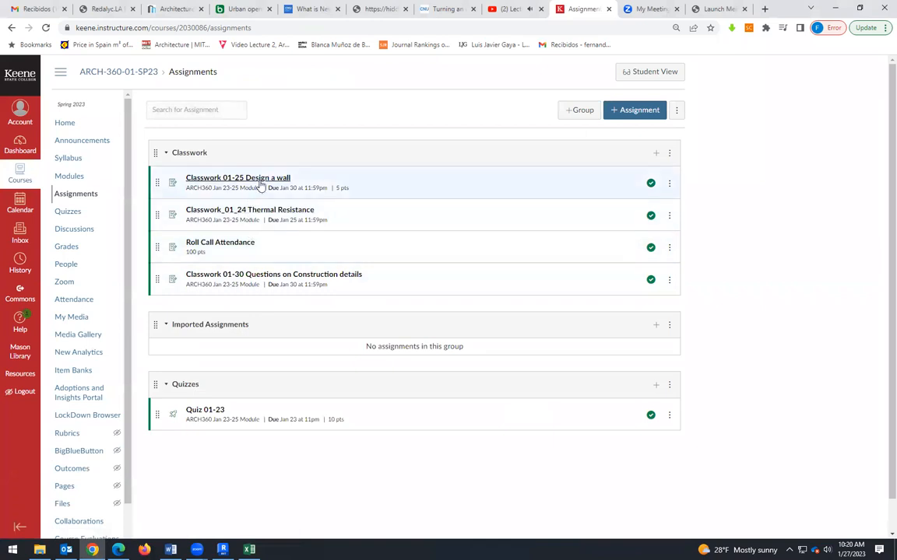
{"action": "left_click", "coordinate": [269, 212]}
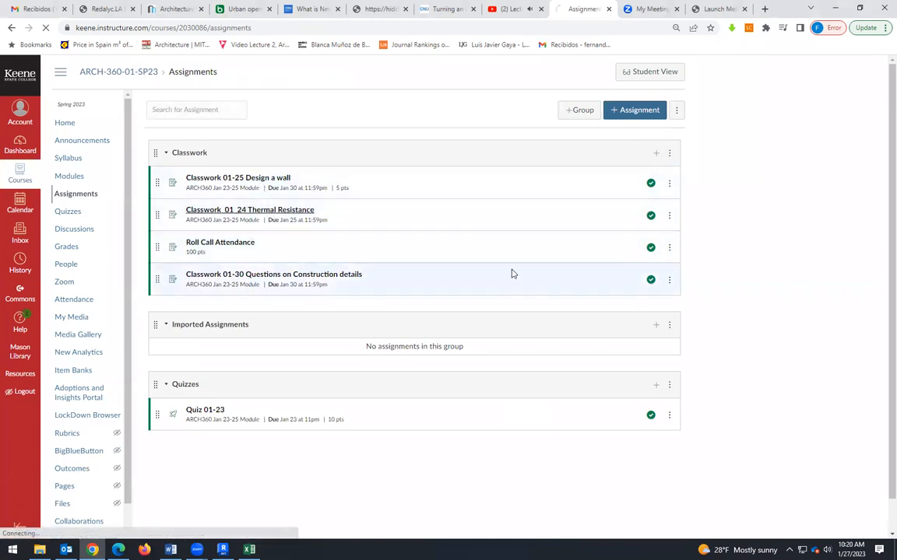
{"action": "left_click", "coordinate": [185, 246]}
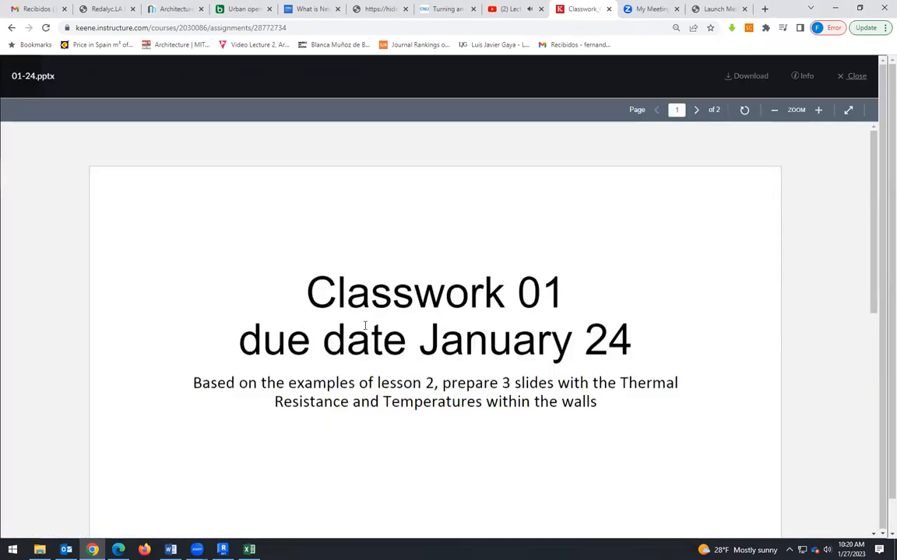
{"action": "scroll", "coordinate": [334, 375], "scroll_direction": "down", "scroll_amount": 6}
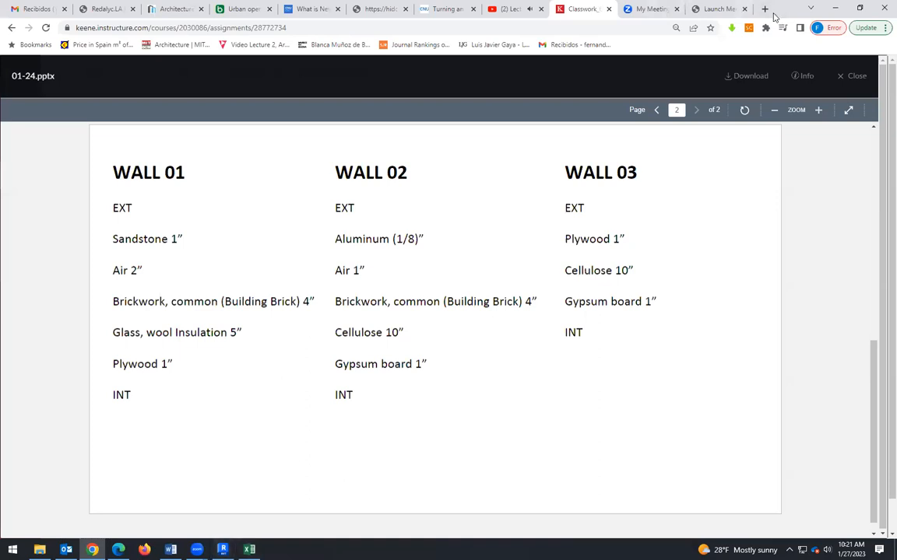
{"action": "key", "text": "super+Left"}
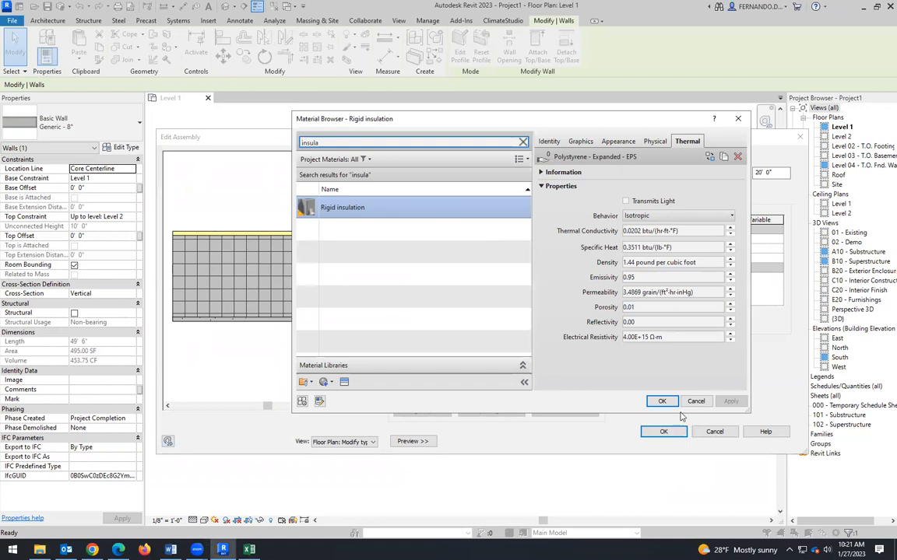
Step: In Revit, exit the Material Browser, Edit Assembly and Type Properties dialogs without saving, leaving the Generic - 8" wall type as is
{"action": "left_click", "coordinate": [696, 402]}
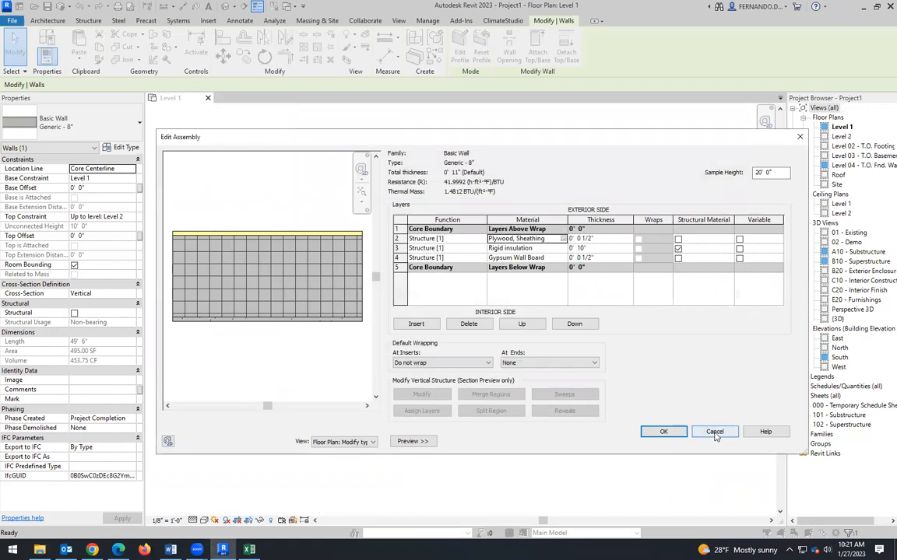
{"action": "left_click", "coordinate": [714, 431]}
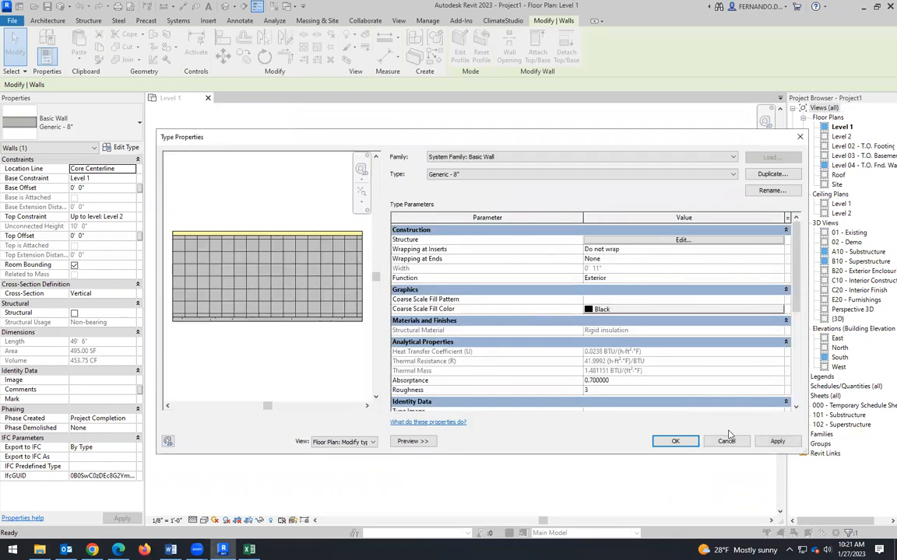
{"action": "left_click", "coordinate": [726, 440]}
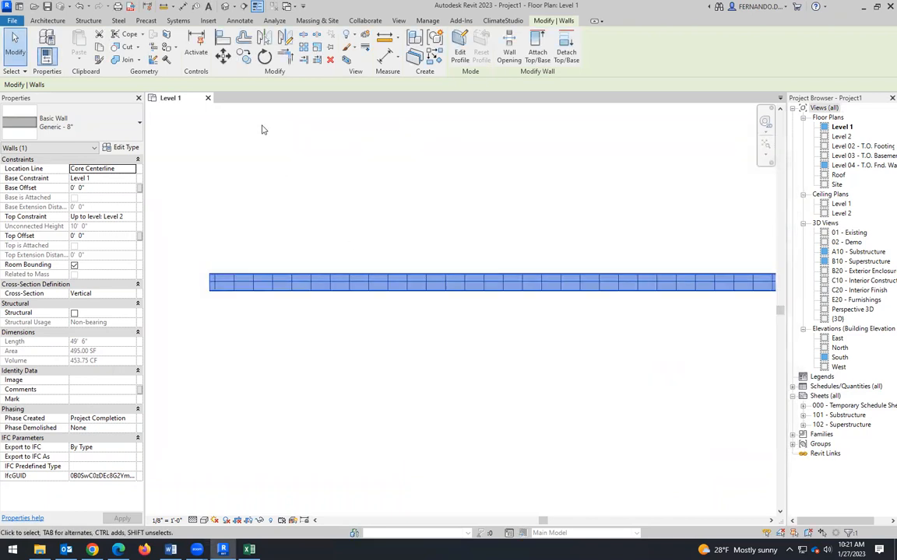
{"action": "left_click", "coordinate": [117, 147]}
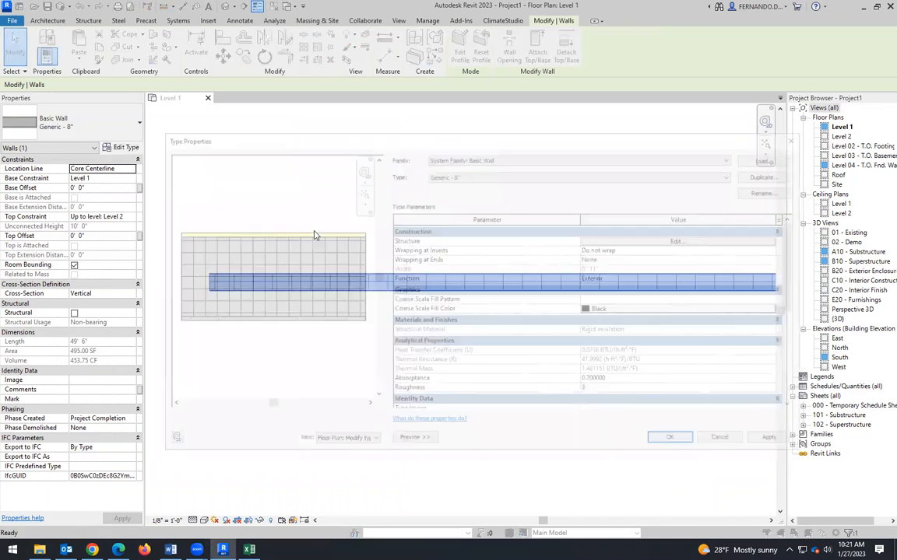
{"action": "left_click", "coordinate": [725, 440]}
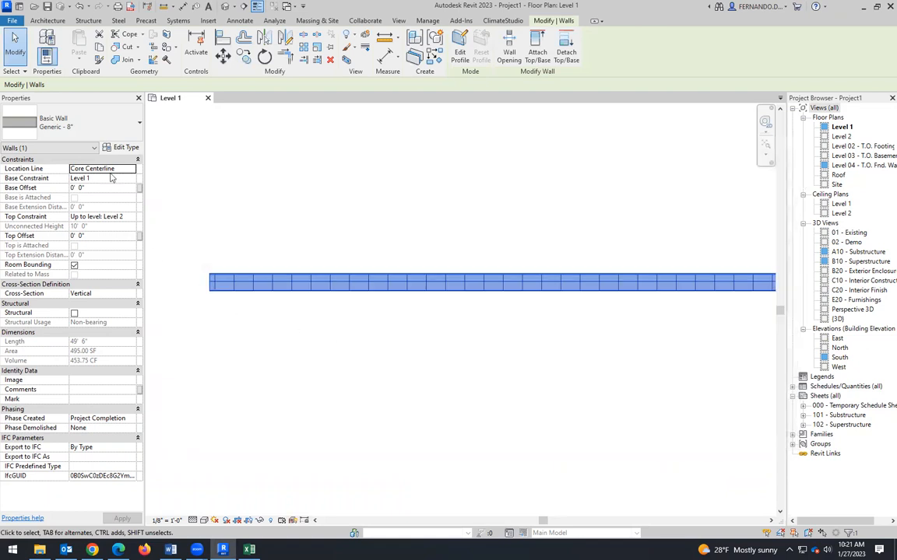
Step: Reselect the wall in the Level 1 plan and duplicate its Generic - 8" type as WALL01
{"action": "left_click", "coordinate": [204, 183]}
{"action": "left_click", "coordinate": [260, 281]}
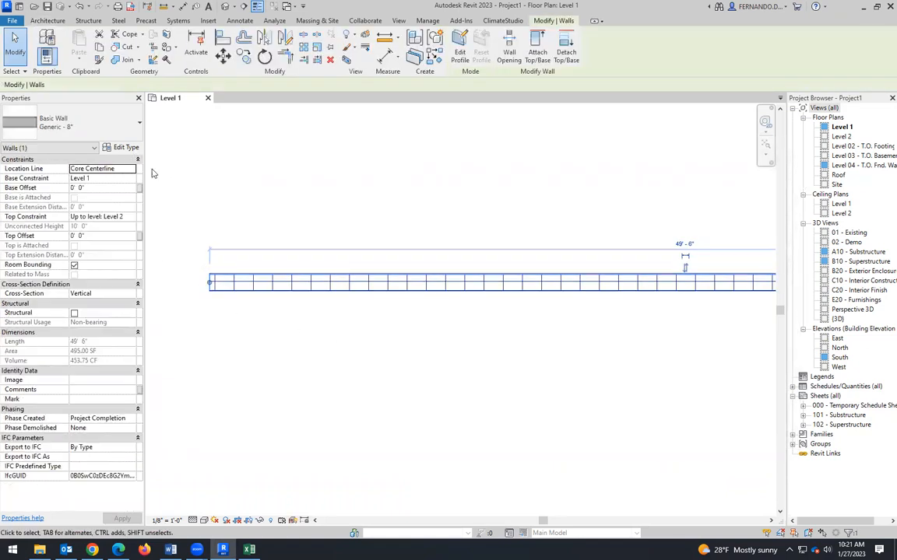
{"action": "left_click", "coordinate": [125, 147]}
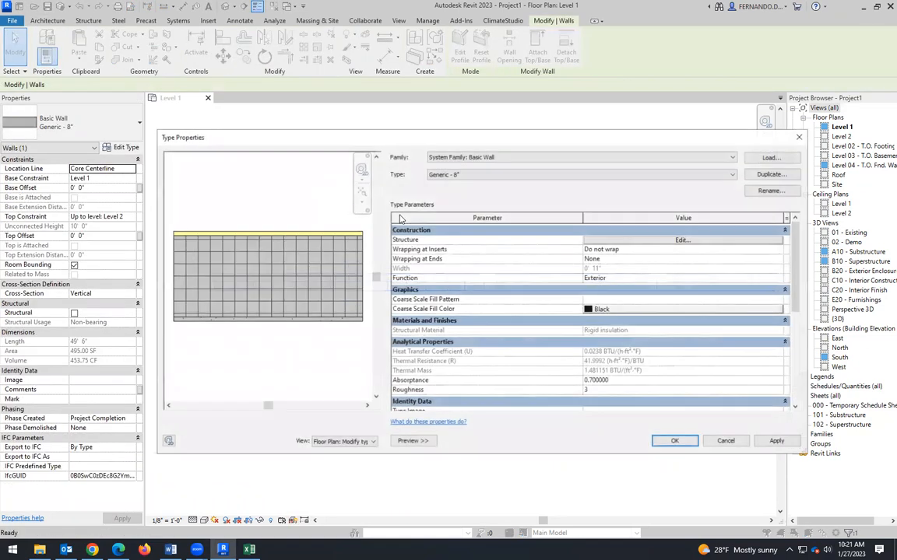
{"action": "left_click", "coordinate": [772, 172]}
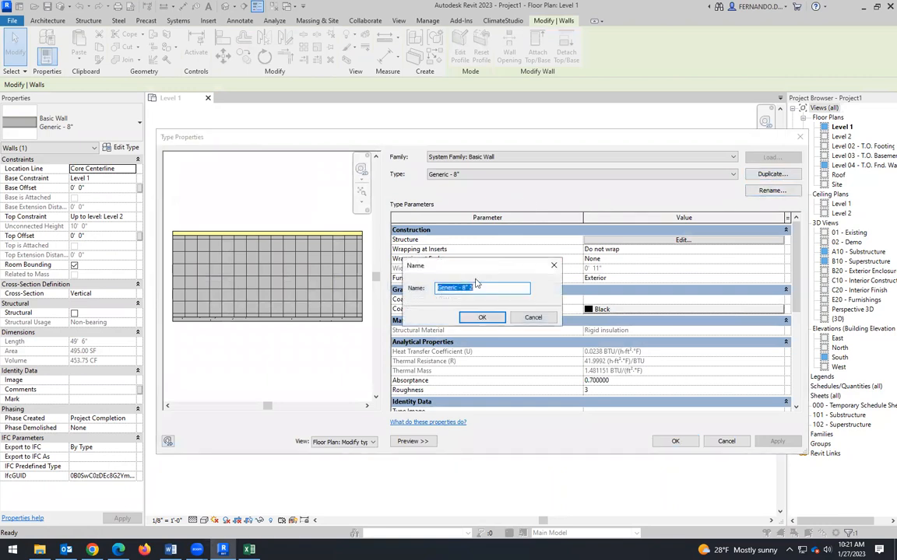
{"action": "type", "text": "W"}
{"action": "left_click", "coordinate": [490, 320]}
Step: Name the duplicated type WALL01, check the WALL 01 layer list in Chrome, and return to Revit to open WALL01's structure
{"action": "key", "text": "alt+Tab"}
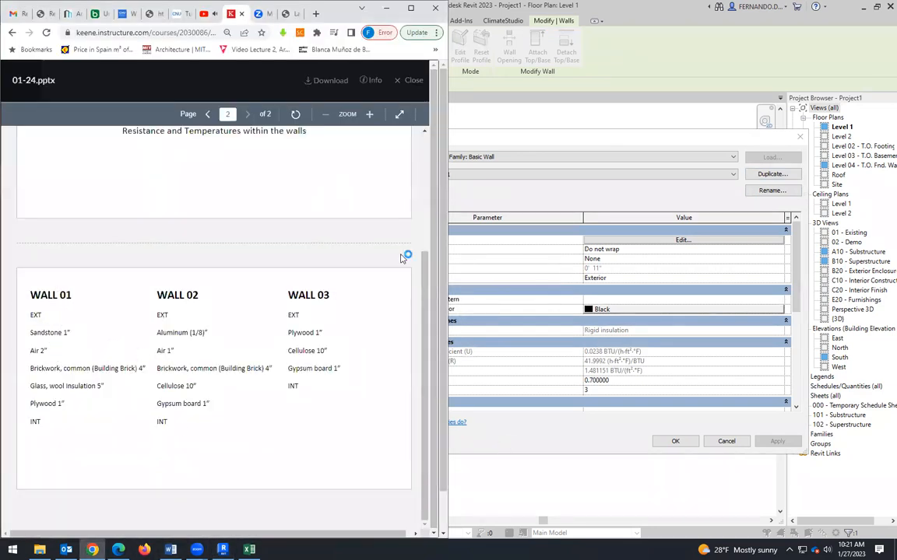
{"action": "key", "text": "alt+Tab"}
{"action": "left_click", "coordinate": [685, 239]}
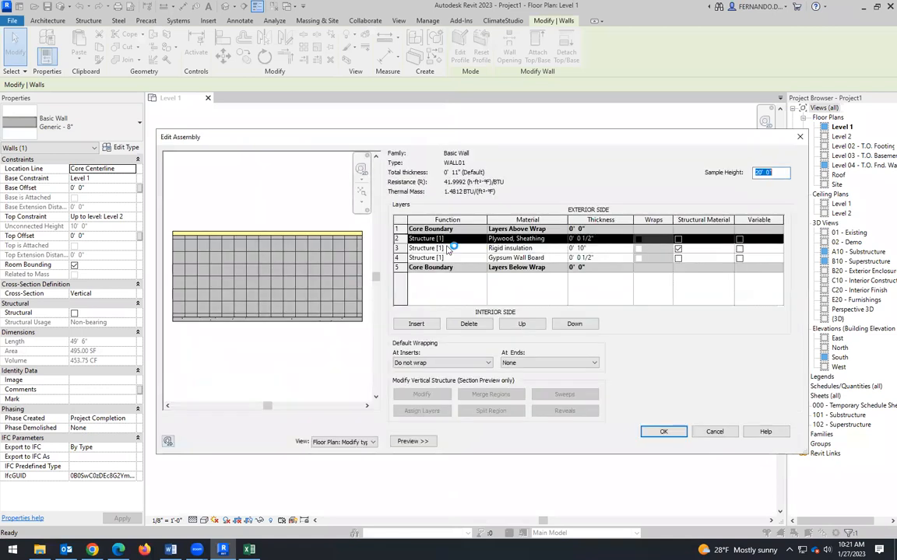
Step: Open the Material Browser for WALL01's exterior Plywood, Sheathing layer and search the project materials for "sand", then clear the search
{"action": "left_click", "coordinate": [508, 239]}
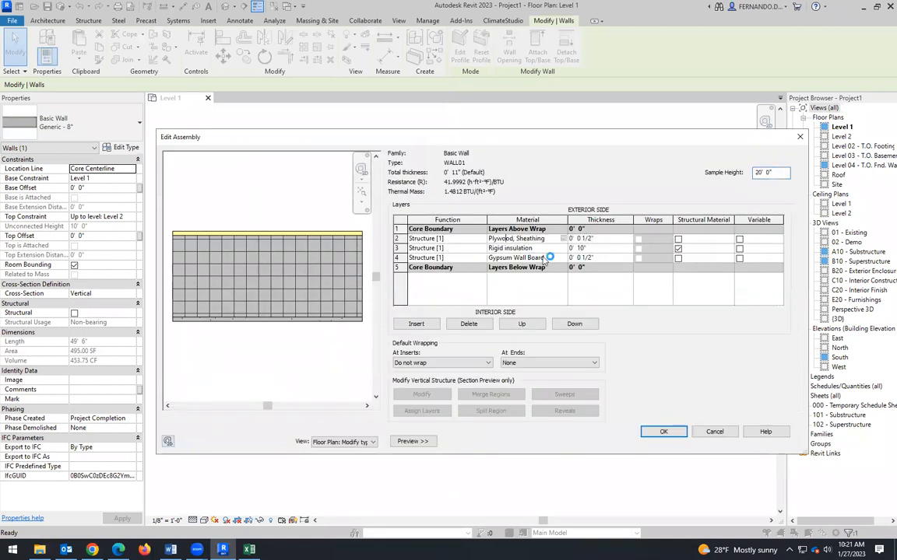
{"action": "left_click", "coordinate": [442, 238]}
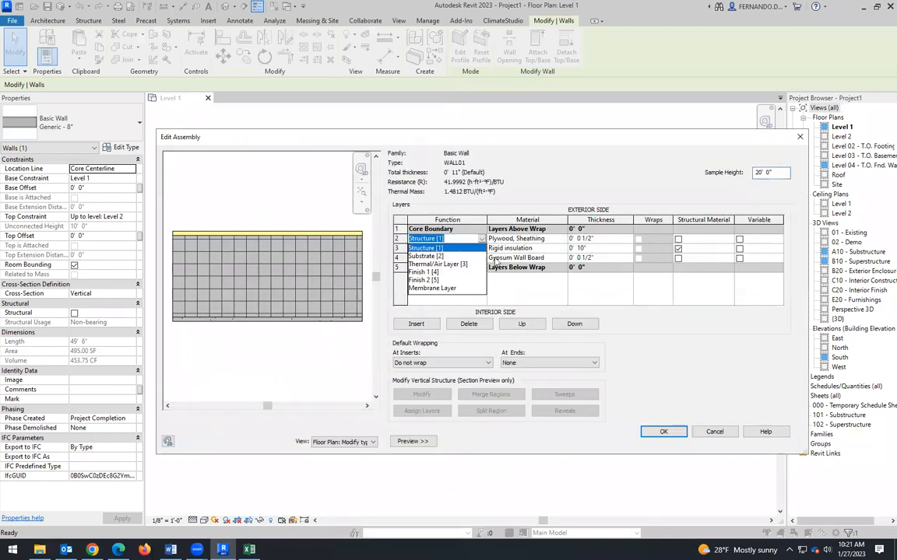
{"action": "left_click", "coordinate": [563, 244]}
{"action": "left_click", "coordinate": [559, 242]}
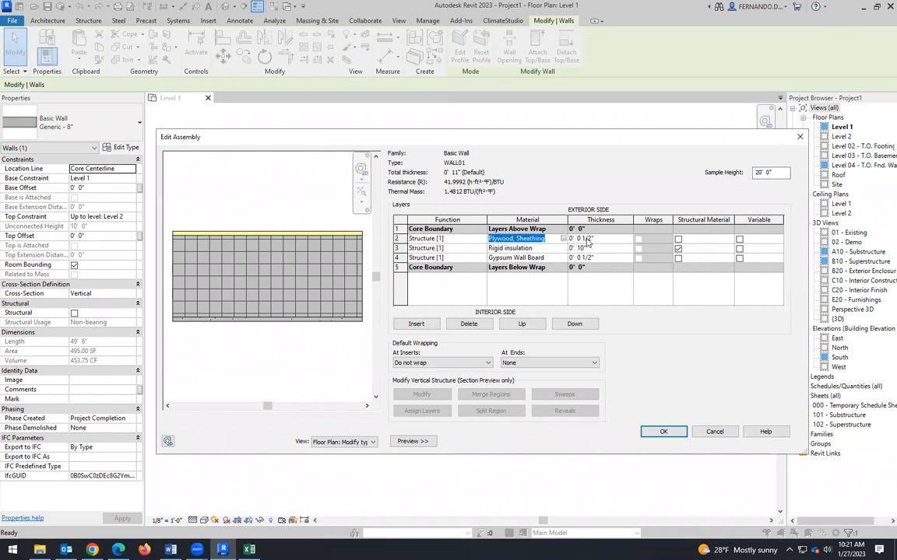
{"action": "left_click", "coordinate": [563, 238]}
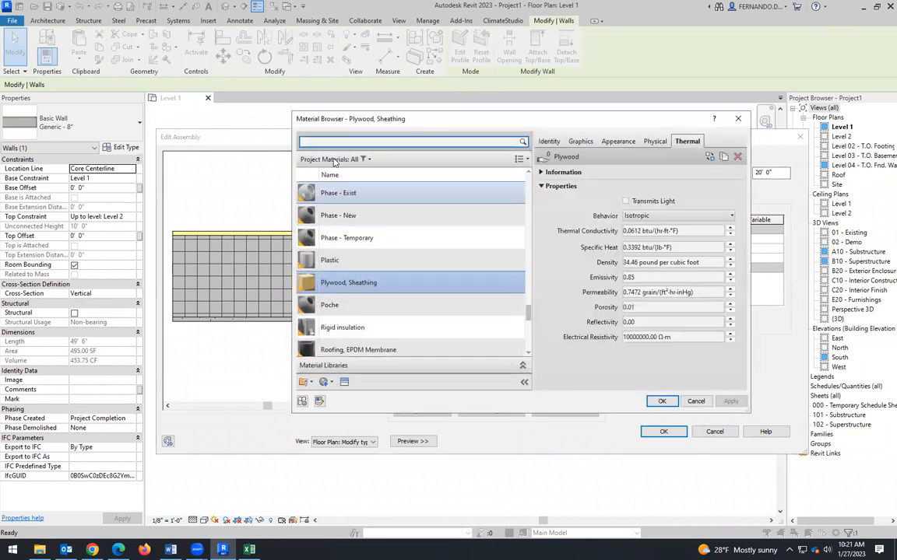
{"action": "type", "text": "sand"}
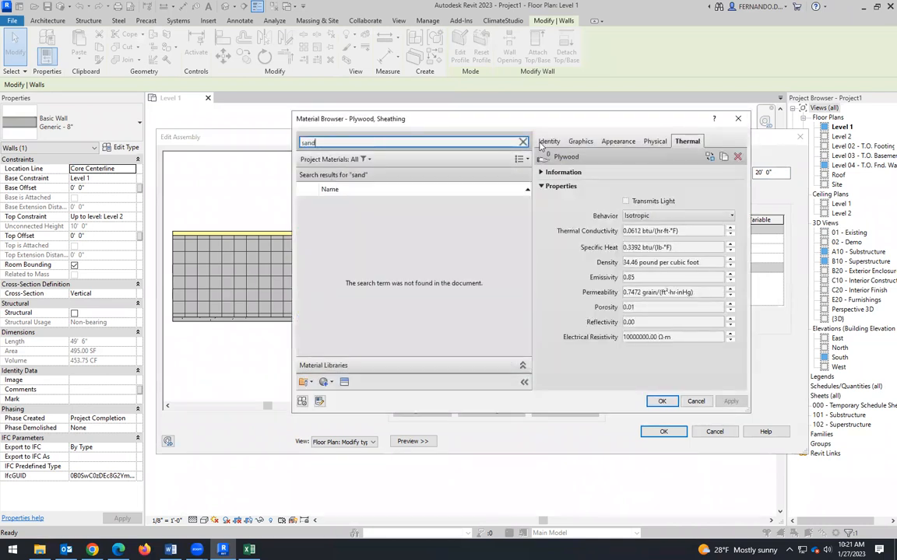
{"action": "left_click", "coordinate": [523, 144]}
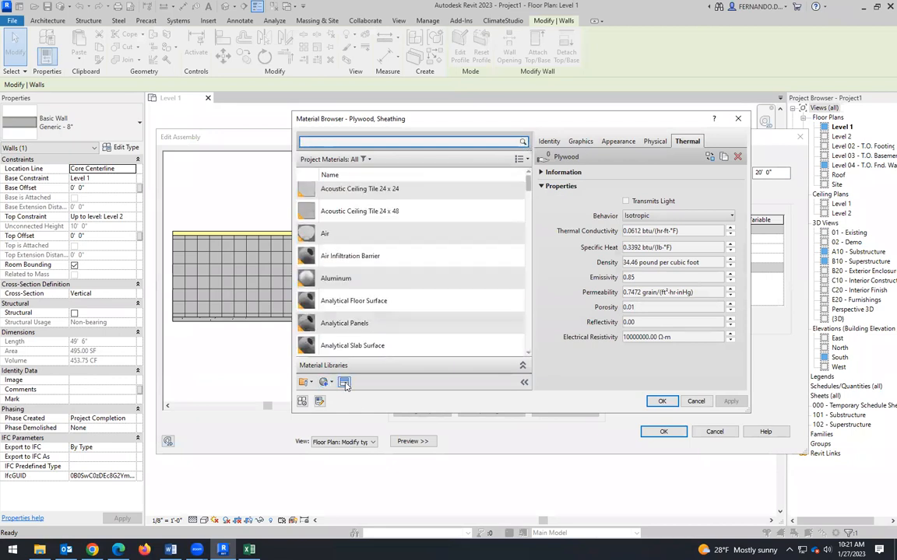
Step: Expand the Material Libraries area and enlarge the Material Browser so the library categories have more room
{"action": "left_click", "coordinate": [522, 365]}
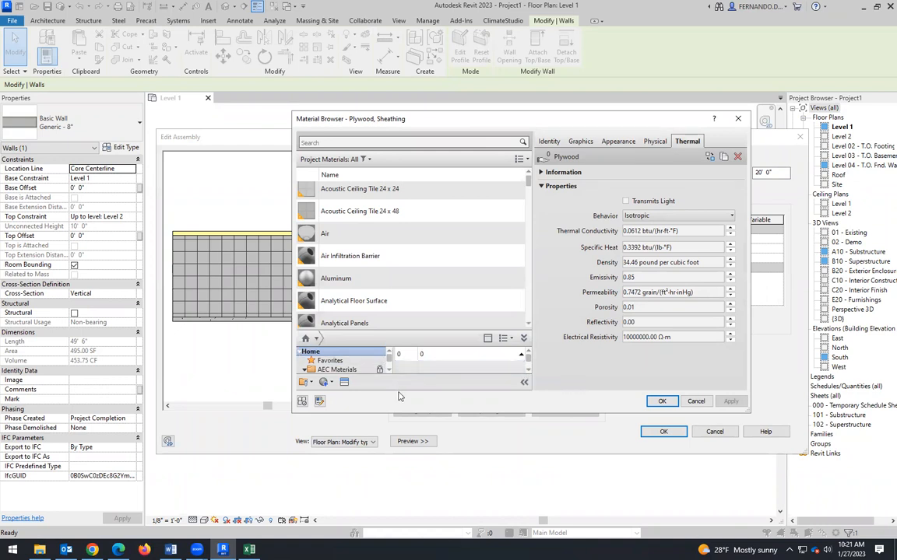
{"action": "left_click_drag", "start_coordinate": [398, 414], "coordinate": [399, 492]}
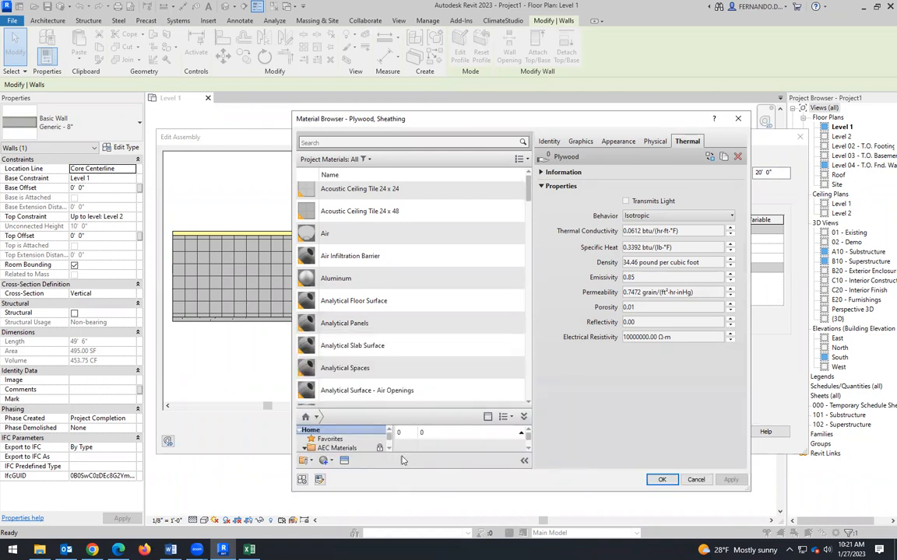
{"action": "left_click_drag", "start_coordinate": [414, 407], "coordinate": [411, 311]}
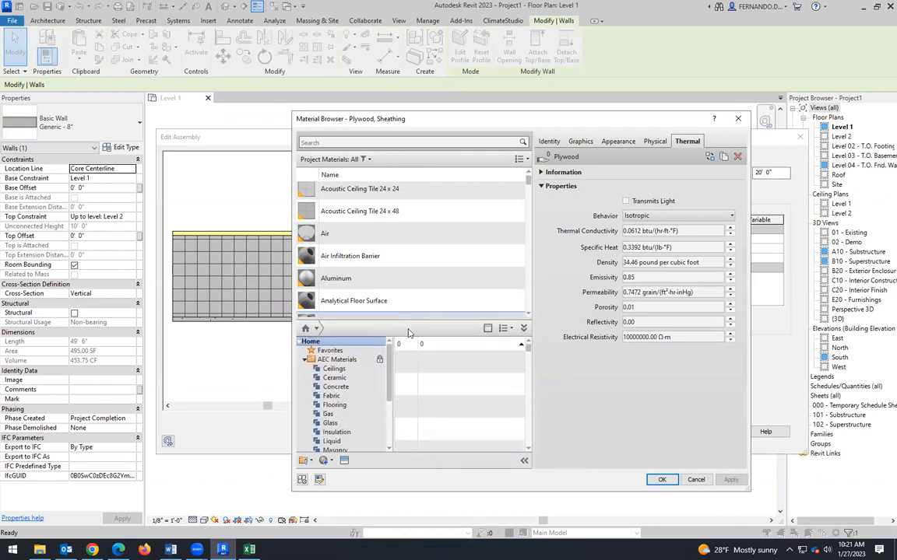
Step: Add the Stone material from the Stone category of the AEC Materials library to the project, assigning it to the exterior layer
{"action": "scroll", "coordinate": [345, 419], "scroll_direction": "down", "scroll_amount": 1}
{"action": "scroll", "coordinate": [342, 424], "scroll_direction": "down", "scroll_amount": 2}
{"action": "left_click", "coordinate": [335, 426]}
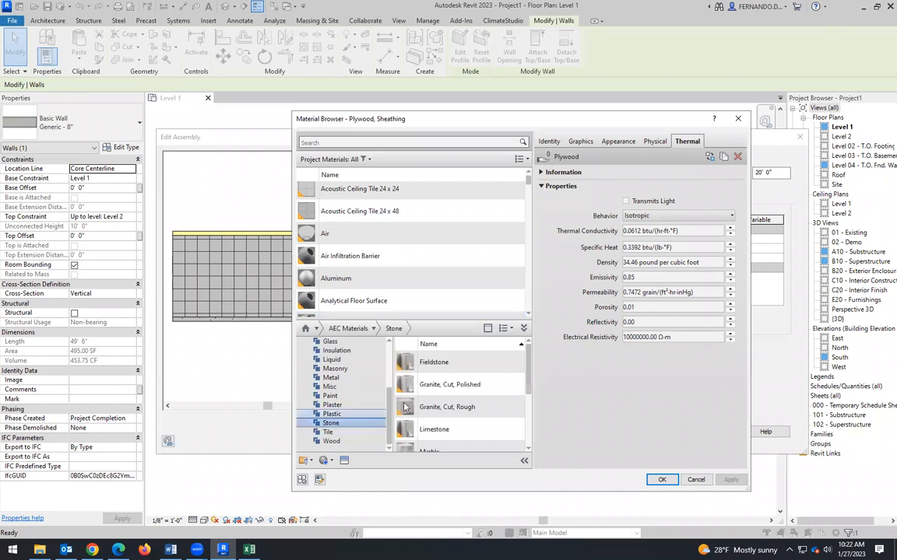
{"action": "scroll", "coordinate": [456, 400], "scroll_direction": "down", "scroll_amount": 4}
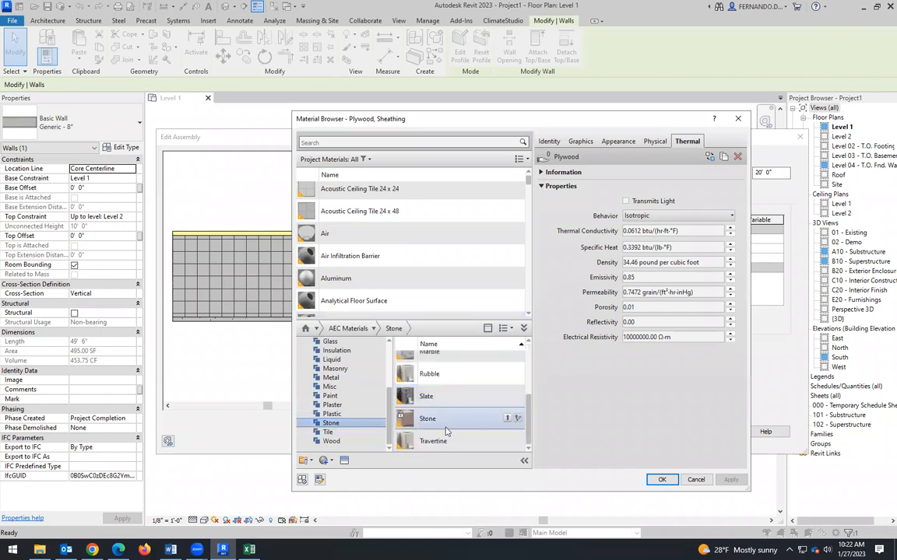
{"action": "scroll", "coordinate": [446, 432], "scroll_direction": "up", "scroll_amount": 2}
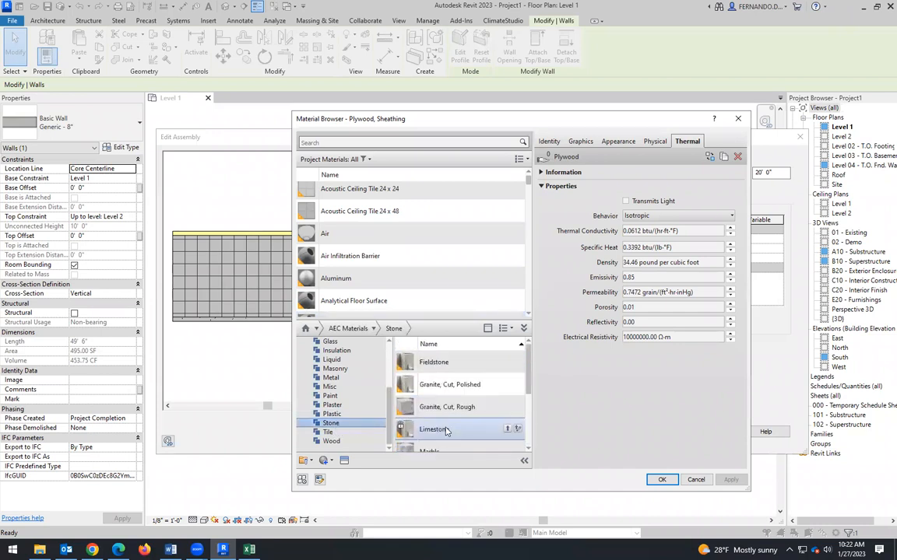
{"action": "left_click_drag", "start_coordinate": [527, 382], "coordinate": [522, 441]}
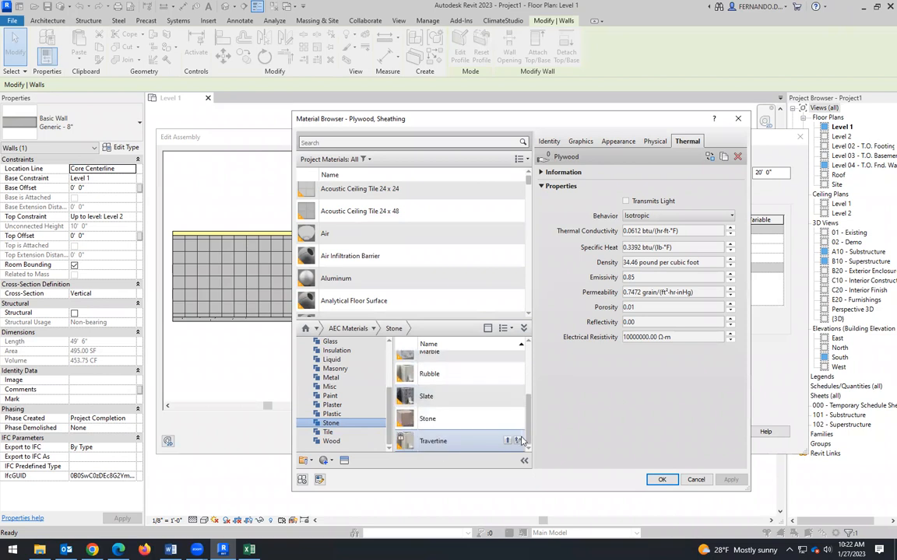
{"action": "left_click", "coordinate": [440, 422]}
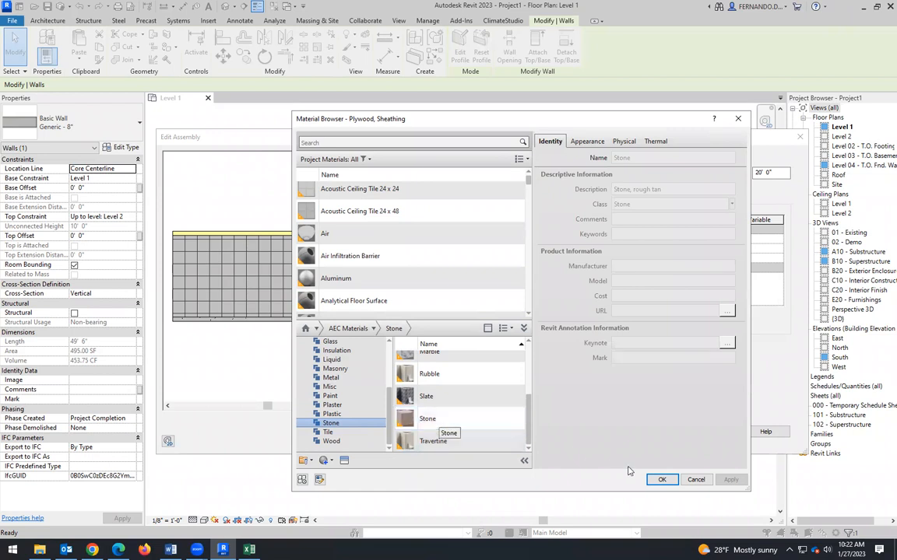
{"action": "double_click", "coordinate": [440, 422]}
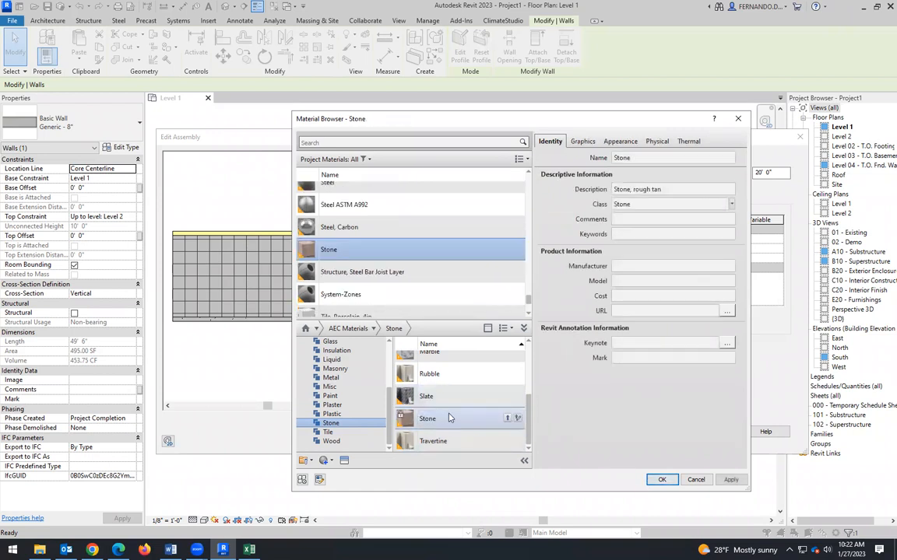
Step: View the Stone material's thermal conductivity, switch to Chrome, and search Google in a new tab for sandstone thermal conductivity
{"action": "left_click", "coordinate": [688, 141]}
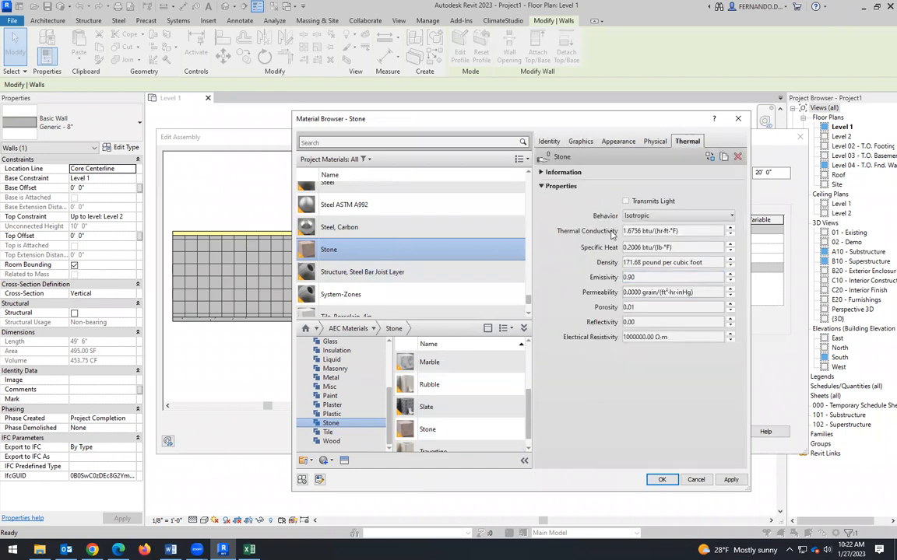
{"action": "left_click_drag", "start_coordinate": [623, 231], "coordinate": [633, 232]}
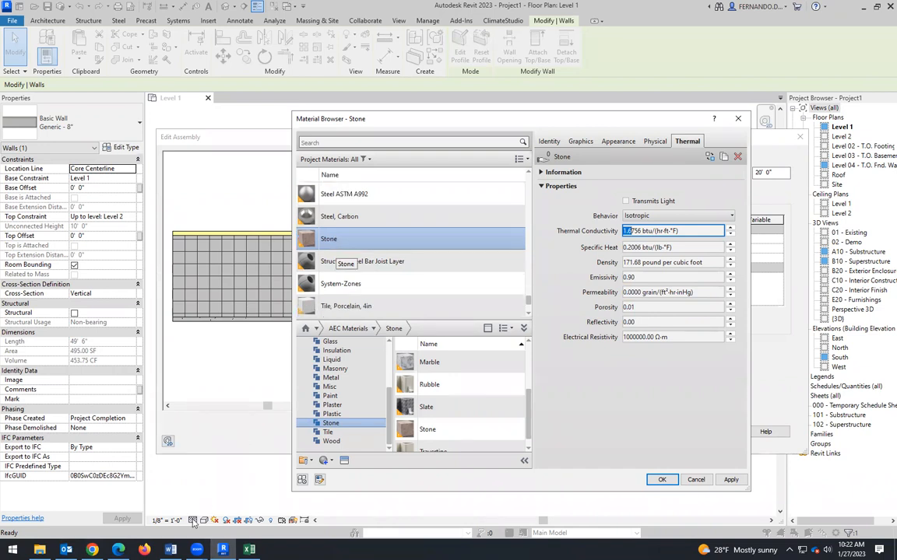
{"action": "left_click", "coordinate": [92, 549]}
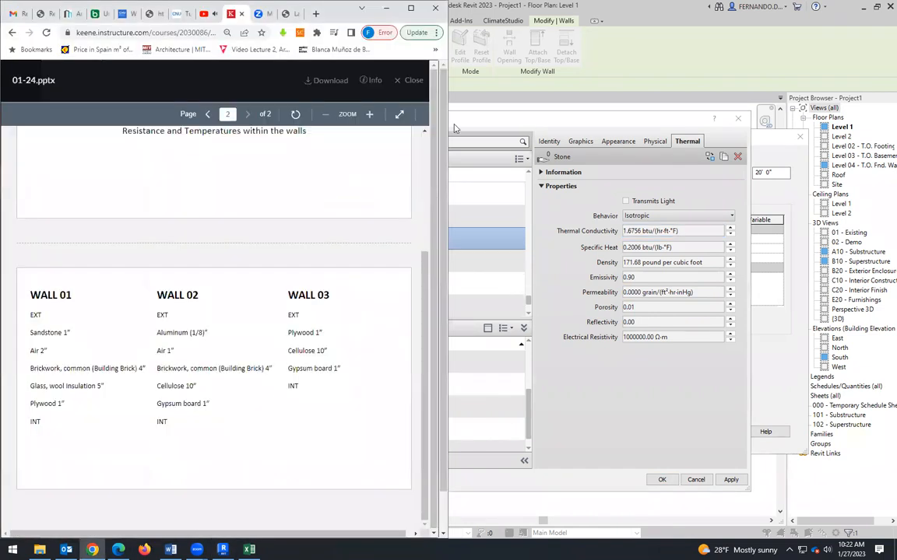
{"action": "left_click", "coordinate": [317, 14]}
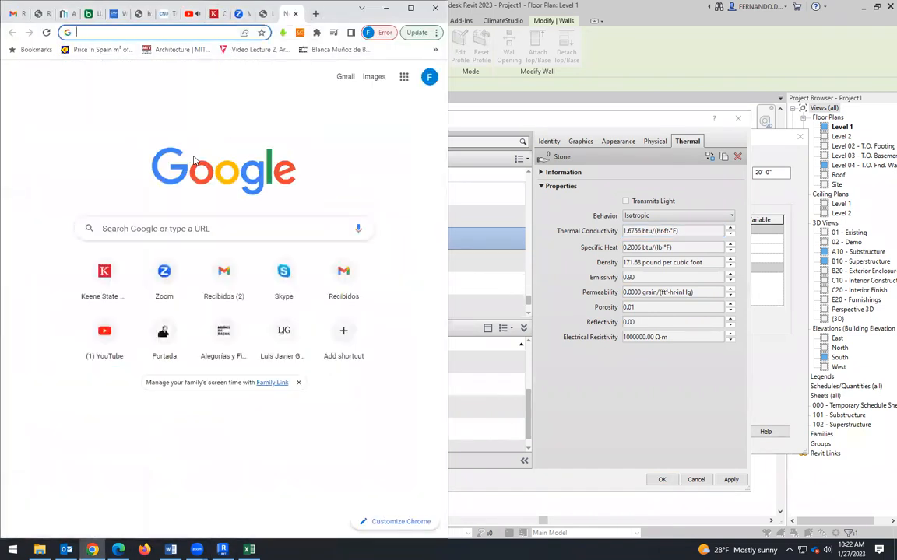
{"action": "type", "text": "sandston"}
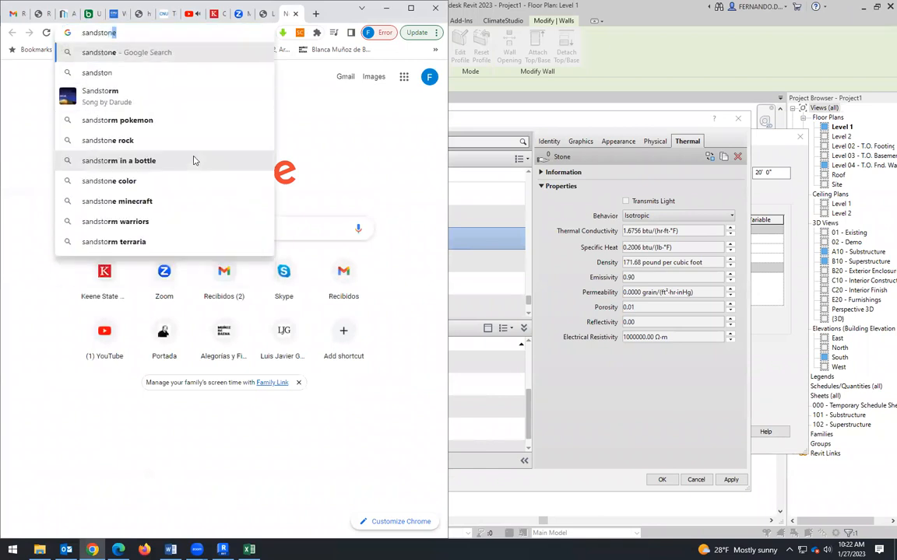
{"action": "type", "text": "e ther"}
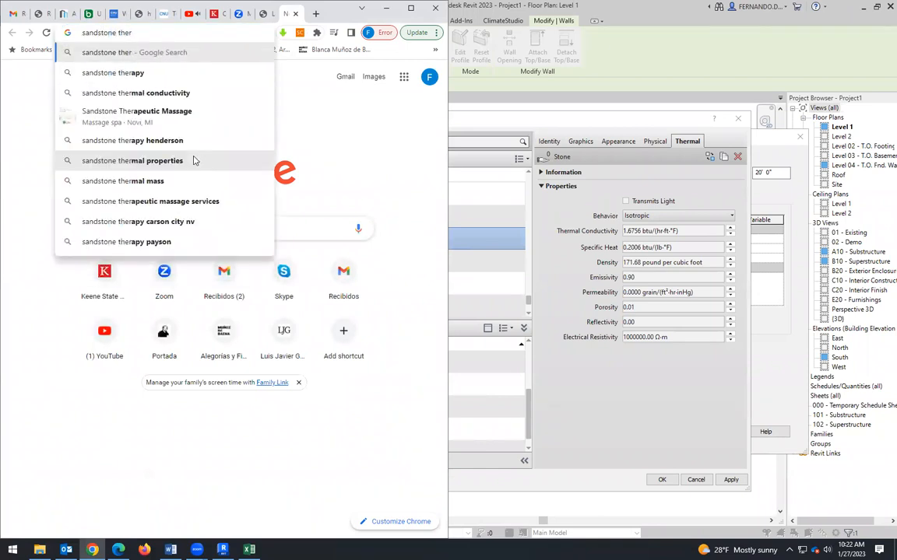
{"action": "type", "text": "rmal co"}
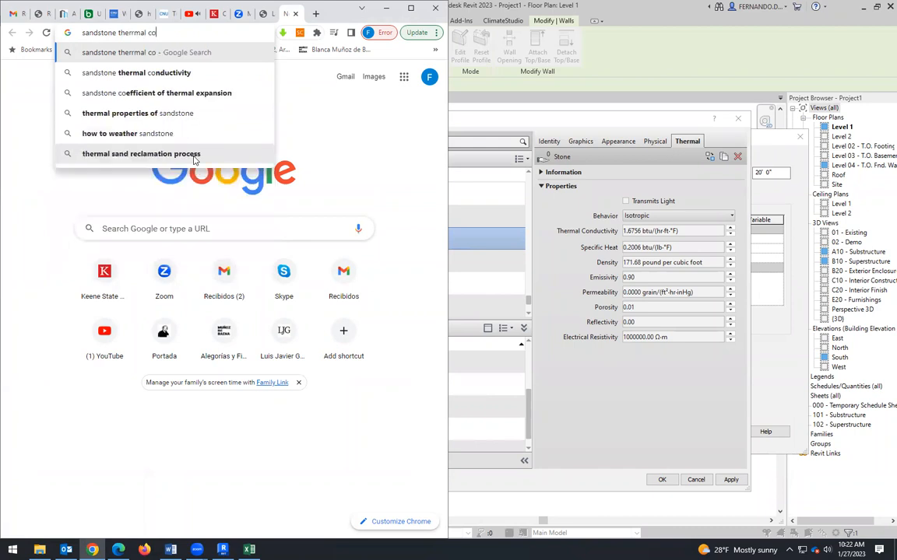
{"action": "type", "text": "nductivity"}
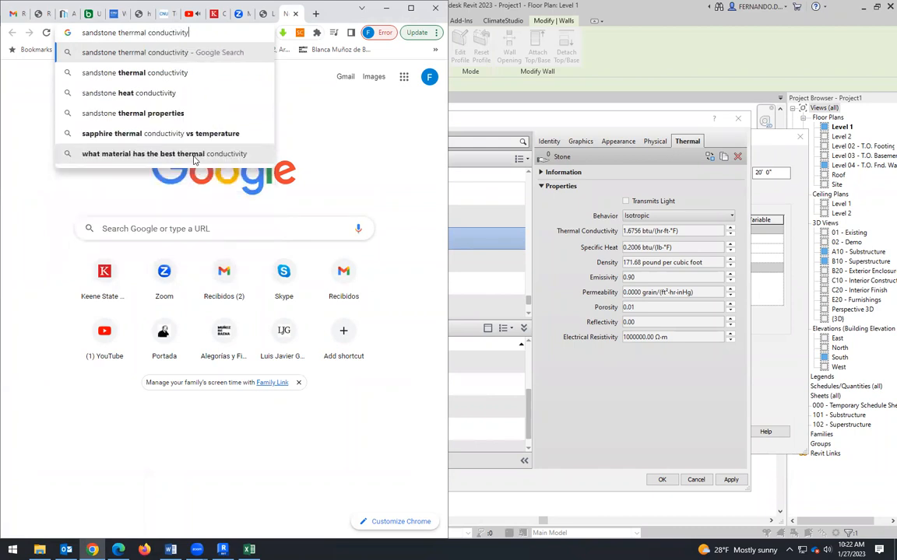
{"action": "key", "text": "Return"}
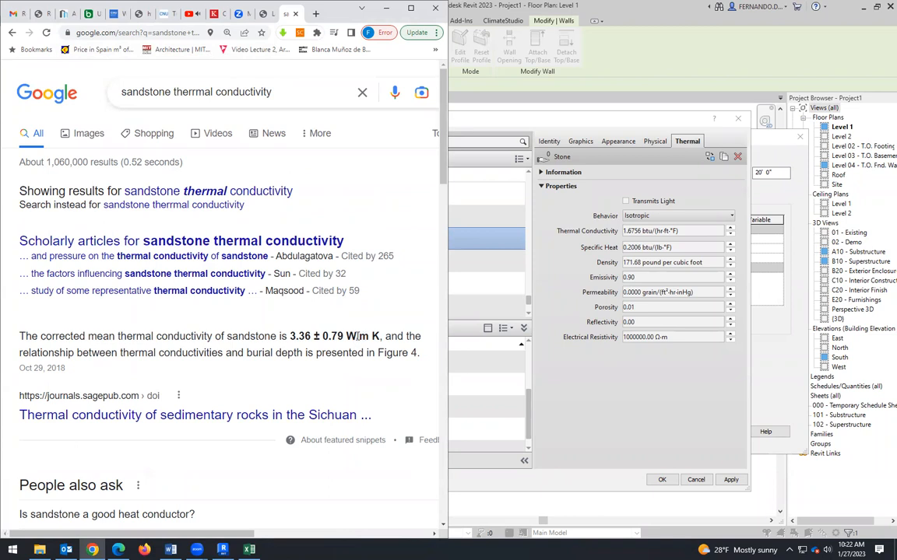
Step: Refine the Google search to "sandstone thermal conductivity btu/h ft F" and look through the results
{"action": "left_click", "coordinate": [289, 75]}
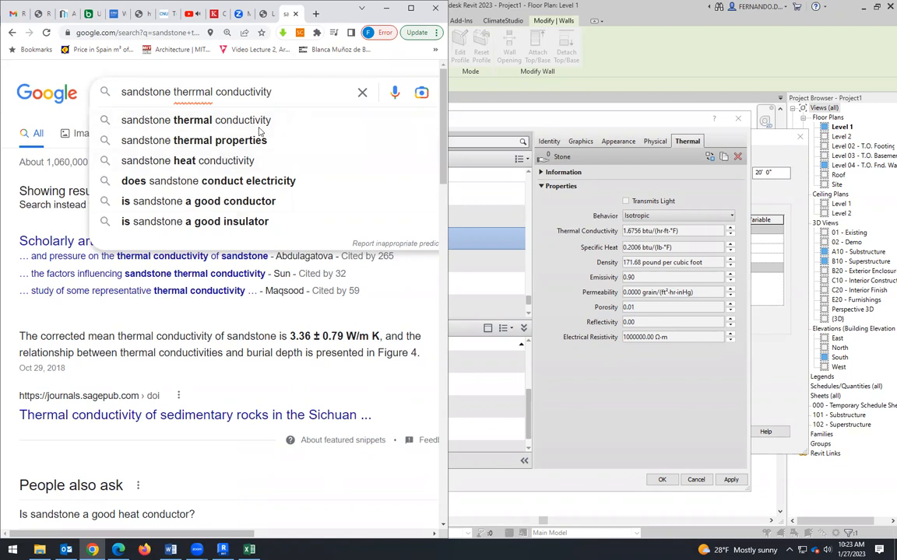
{"action": "type", "text": "btu/h ft F"}
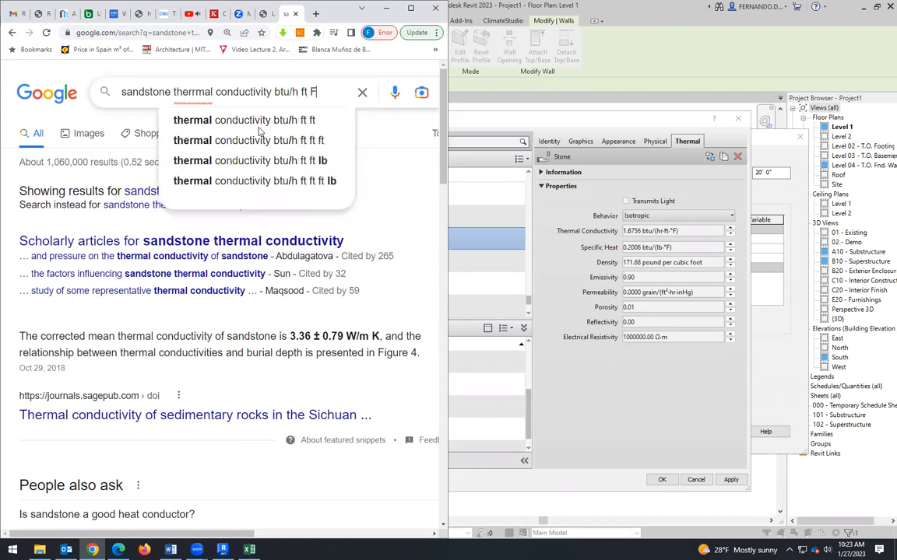
{"action": "key", "text": "Return"}
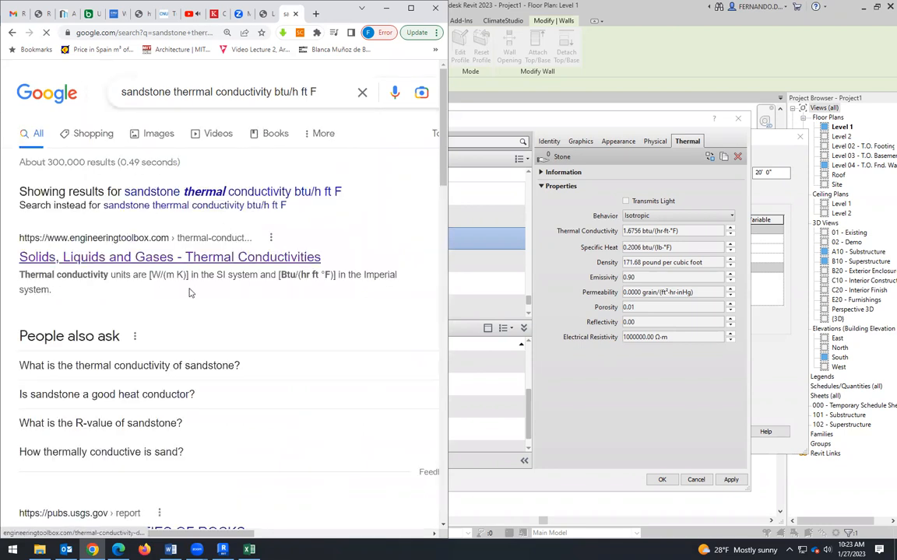
{"action": "left_click", "coordinate": [198, 192]}
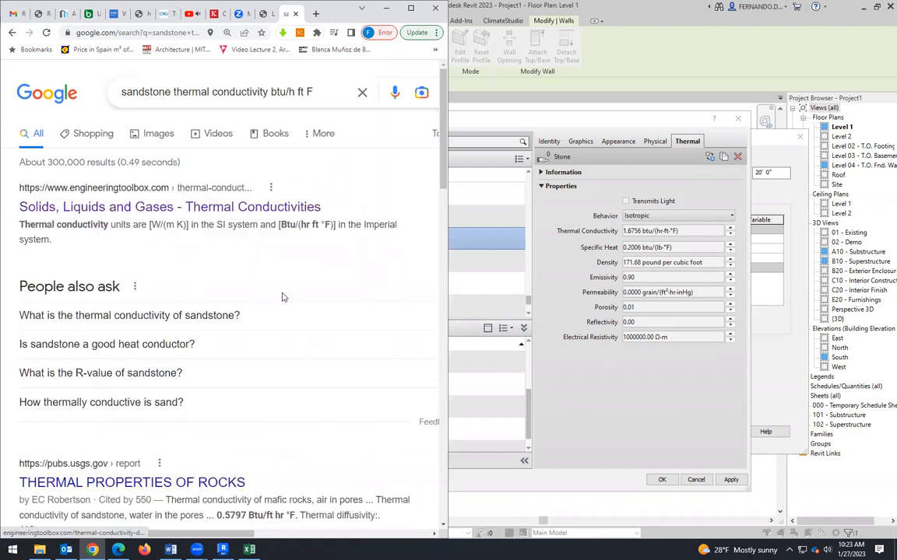
{"action": "scroll", "coordinate": [184, 288], "scroll_direction": "down", "scroll_amount": 4}
{"action": "scroll", "coordinate": [210, 351], "scroll_direction": "up", "scroll_amount": 3}
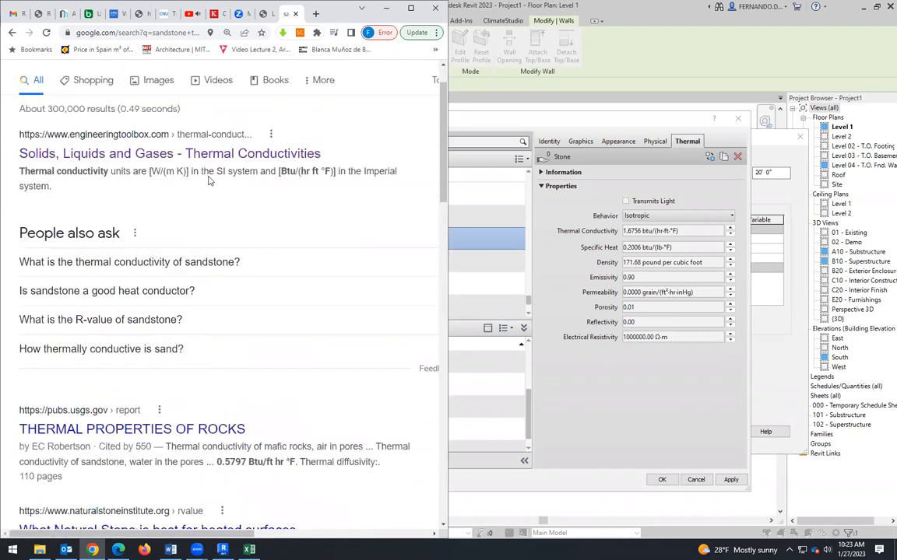
Step: Open the Engineering ToolBox page "Solids, Liquids and Gases - Thermal Conductivities" and find the sandstone entry in its table
{"action": "left_click", "coordinate": [200, 153]}
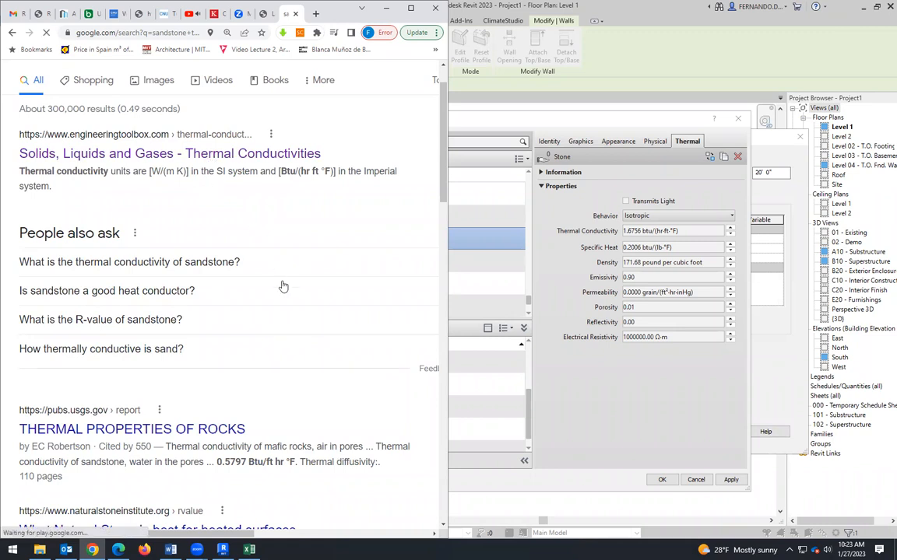
{"action": "scroll", "coordinate": [161, 304], "scroll_direction": "down", "scroll_amount": 9}
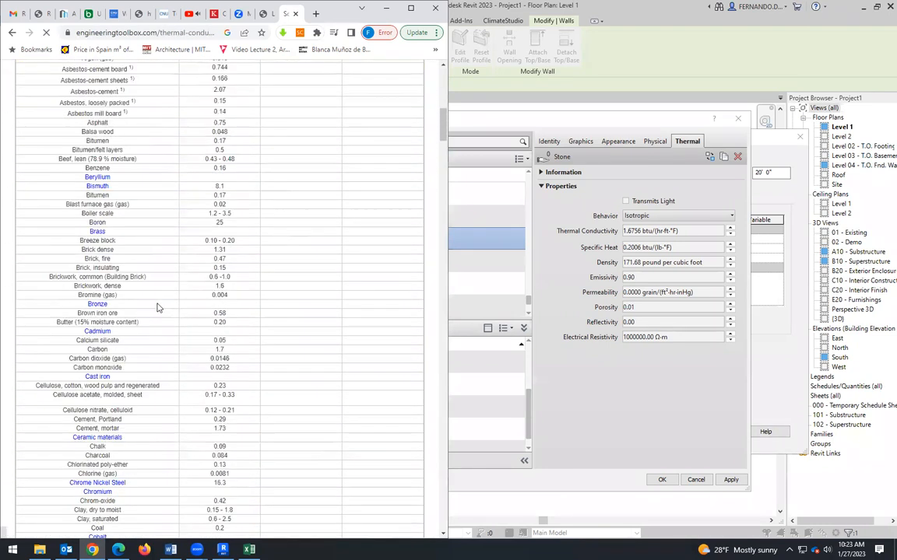
{"action": "scroll", "coordinate": [151, 333], "scroll_direction": "down", "scroll_amount": 5}
{"action": "scroll", "coordinate": [145, 383], "scroll_direction": "down", "scroll_amount": 20}
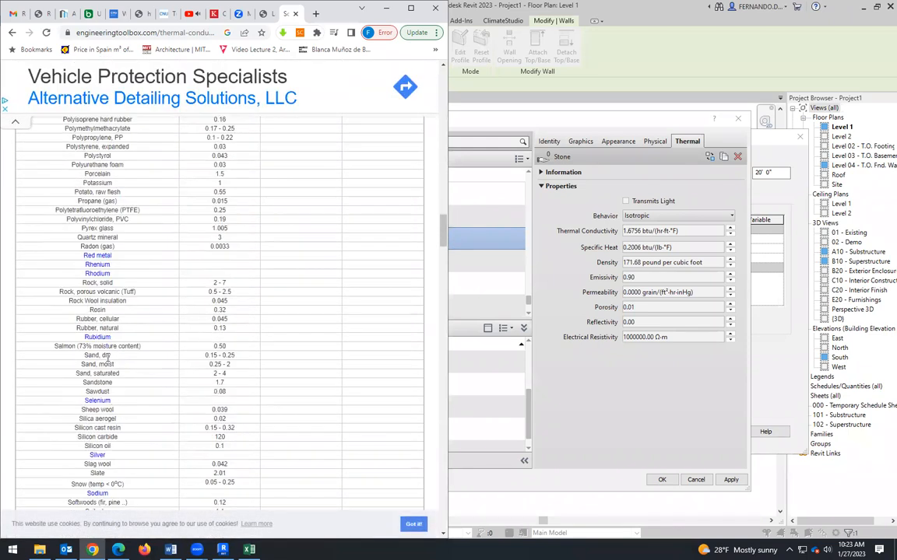
{"action": "scroll", "coordinate": [107, 350], "scroll_direction": "down", "scroll_amount": 2}
{"action": "scroll", "coordinate": [107, 338], "scroll_direction": "up", "scroll_amount": 2}
{"action": "scroll", "coordinate": [109, 330], "scroll_direction": "down", "scroll_amount": 1}
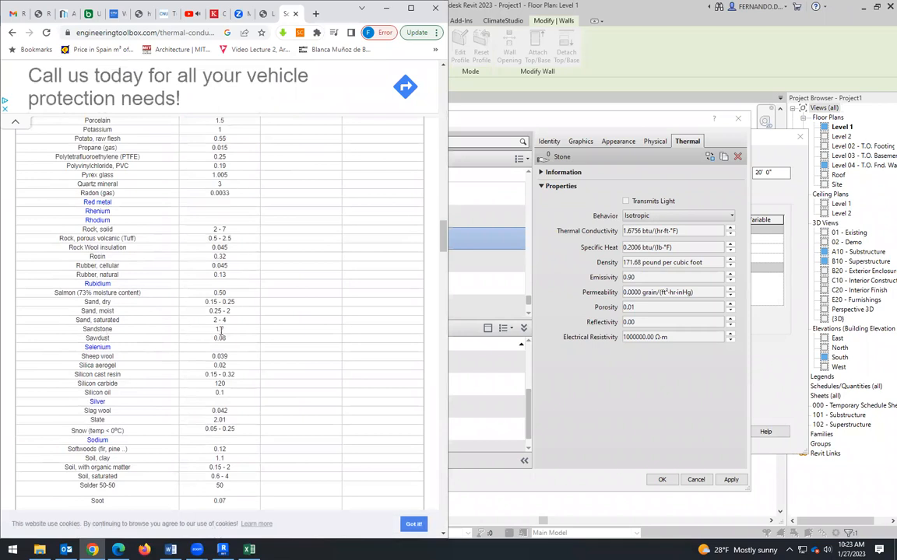
Step: Return to the table header, sort the materials by descending 25 °C conductivity, and show the imperial Btu/(ft h °F) values
{"action": "scroll", "coordinate": [221, 331], "scroll_direction": "up", "scroll_amount": 7}
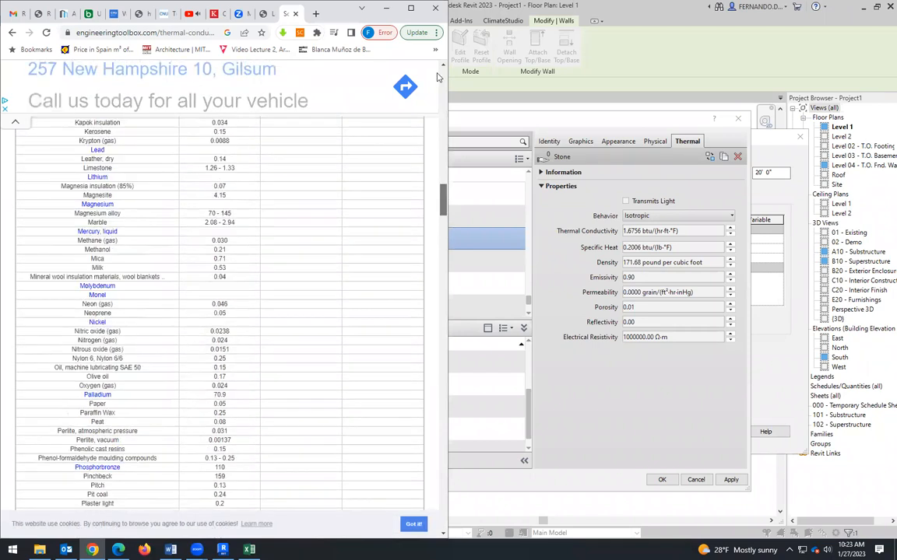
{"action": "scroll", "coordinate": [438, 77], "scroll_direction": "up", "scroll_amount": 20}
{"action": "scroll", "coordinate": [220, 253], "scroll_direction": "down", "scroll_amount": 4}
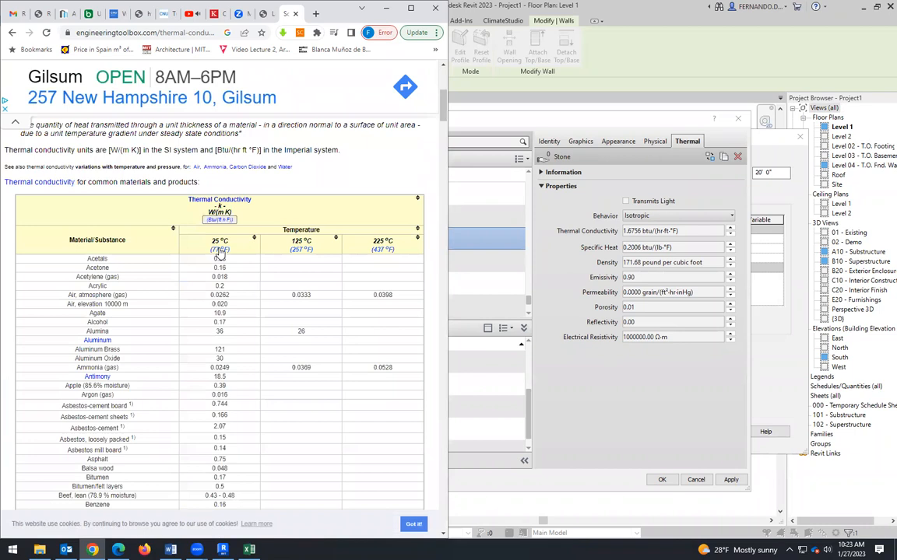
{"action": "left_click", "coordinate": [220, 251]}
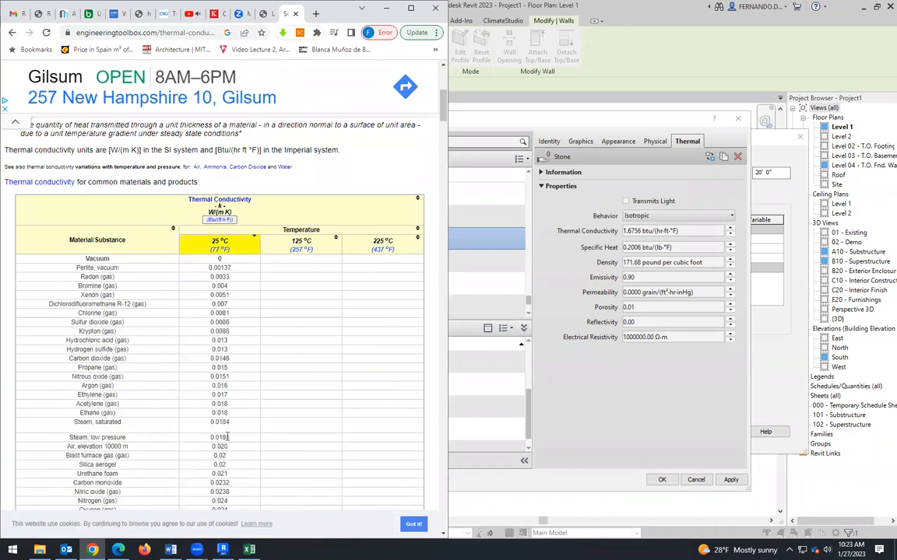
{"action": "left_click", "coordinate": [220, 251]}
{"action": "left_click", "coordinate": [221, 220]}
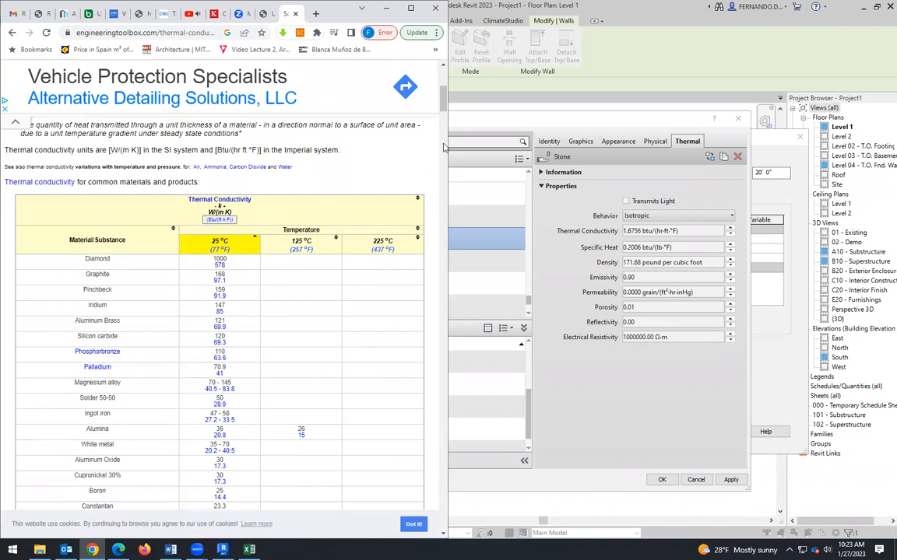
Step: Look through the sorted thermal conductivity table for the sandstone row with its imperial value
{"action": "scroll", "coordinate": [421, 400], "scroll_direction": "down", "scroll_amount": 20}
{"action": "scroll", "coordinate": [156, 420], "scroll_direction": "down", "scroll_amount": 8}
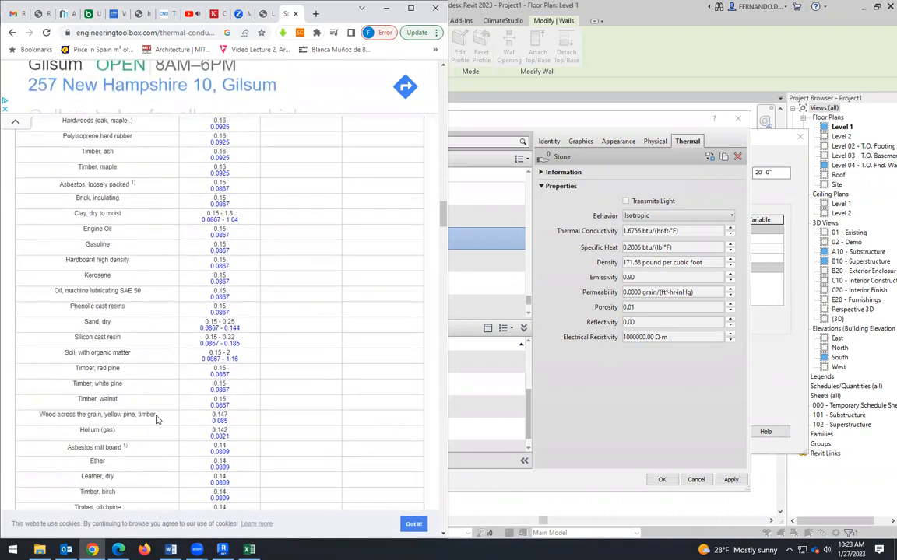
{"action": "scroll", "coordinate": [138, 402], "scroll_direction": "up", "scroll_amount": 3}
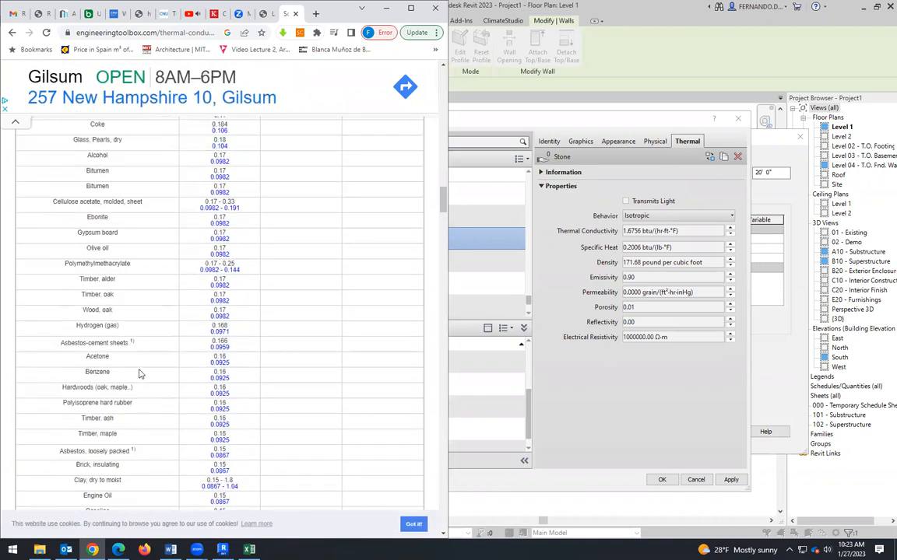
{"action": "scroll", "coordinate": [139, 374], "scroll_direction": "up", "scroll_amount": 1}
{"action": "scroll", "coordinate": [140, 374], "scroll_direction": "down", "scroll_amount": 3}
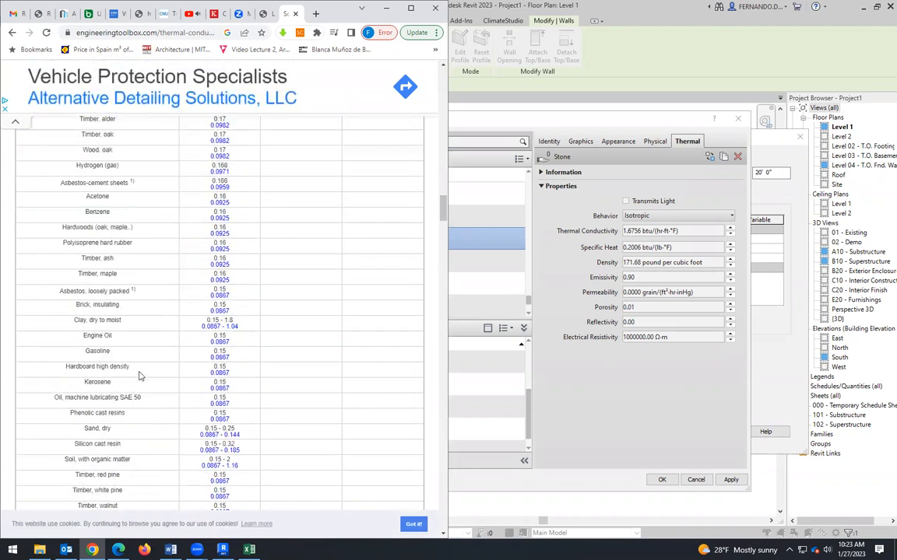
{"action": "scroll", "coordinate": [139, 376], "scroll_direction": "down", "scroll_amount": 6}
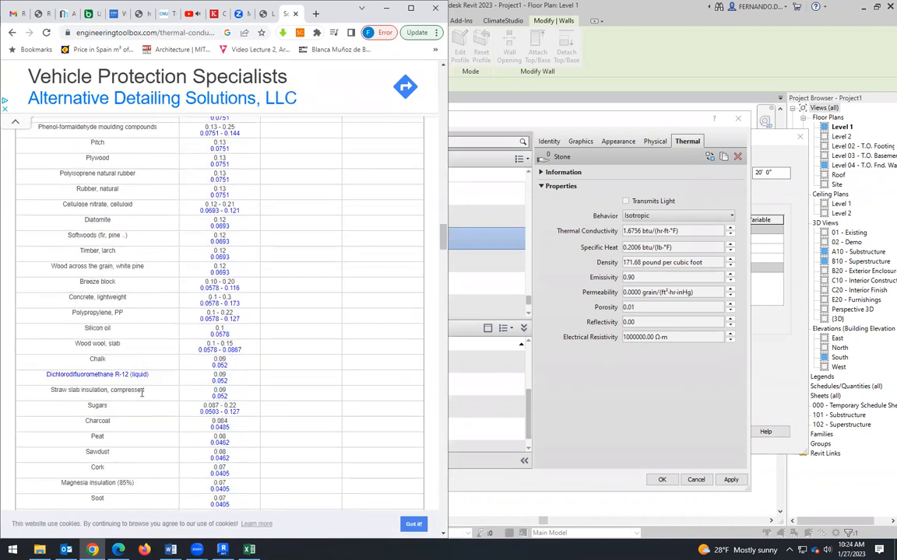
{"action": "scroll", "coordinate": [143, 418], "scroll_direction": "down", "scroll_amount": 10}
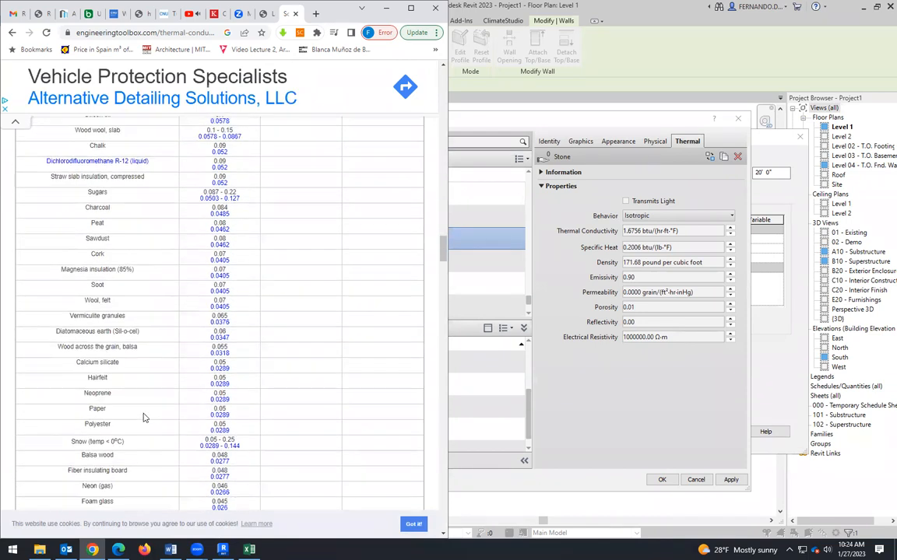
{"action": "scroll", "coordinate": [143, 418], "scroll_direction": "down", "scroll_amount": 2}
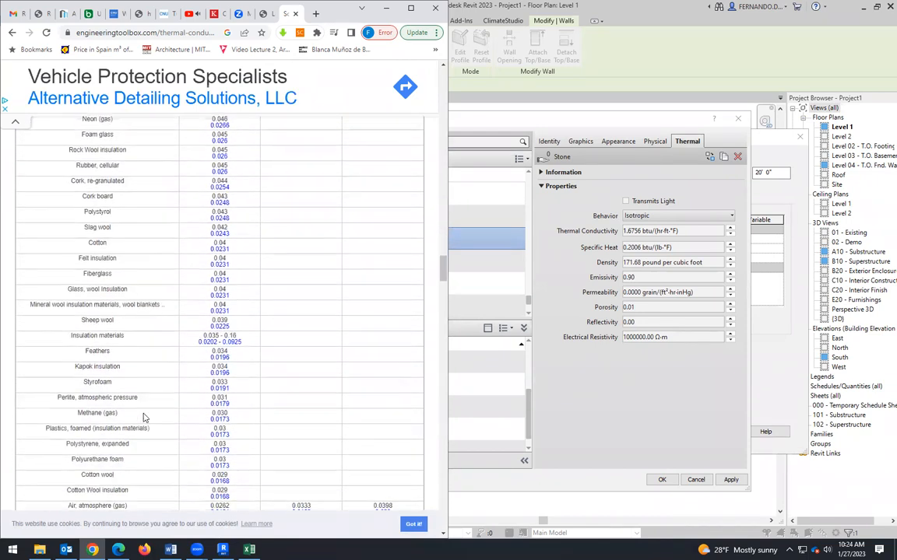
{"action": "scroll", "coordinate": [124, 423], "scroll_direction": "down", "scroll_amount": 2}
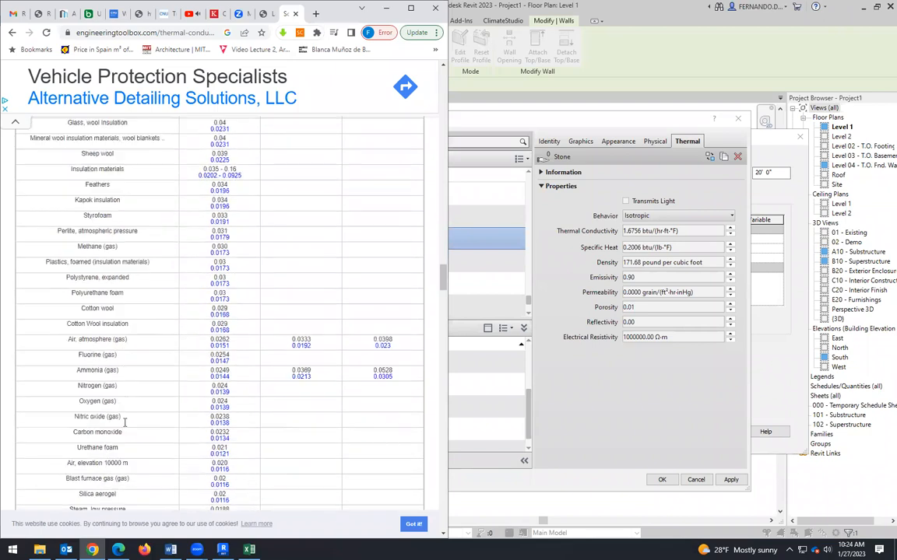
{"action": "scroll", "coordinate": [125, 427], "scroll_direction": "down", "scroll_amount": 4}
{"action": "mouse_move", "coordinate": [442, 294]}
{"action": "left_mouse_down"}
{"action": "mouse_move", "coordinate": [442, 354]}
{"action": "mouse_move", "coordinate": [438, 289]}
{"action": "left_mouse_up"}
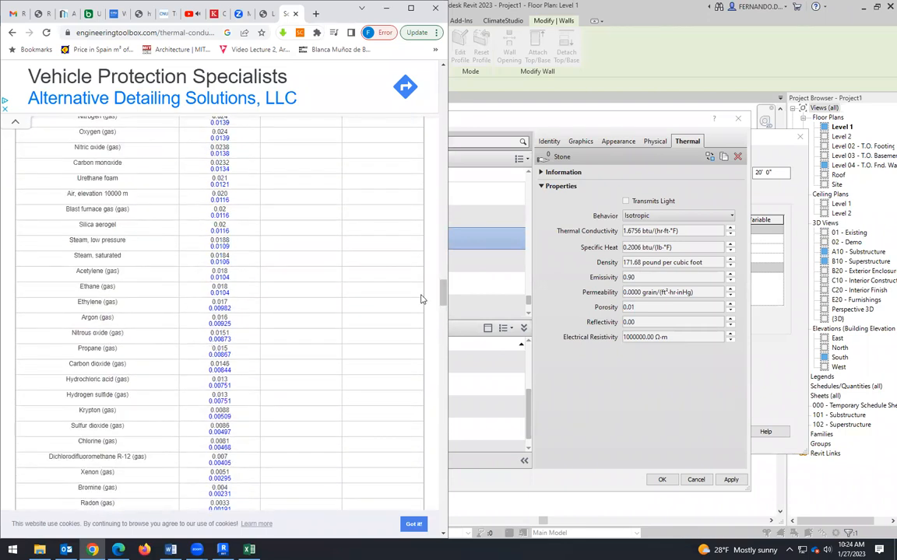
Step: Search the page for "sand" and highlight the imperial conductivity value in the Sandstone row
{"action": "key", "text": "ctrl+f"}
{"action": "type", "text": "san"}
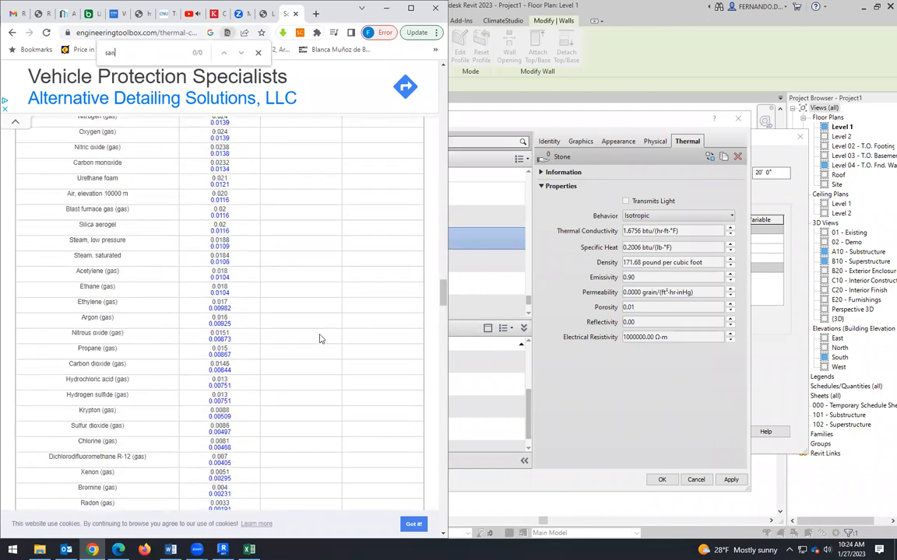
{"action": "type", "text": "d"}
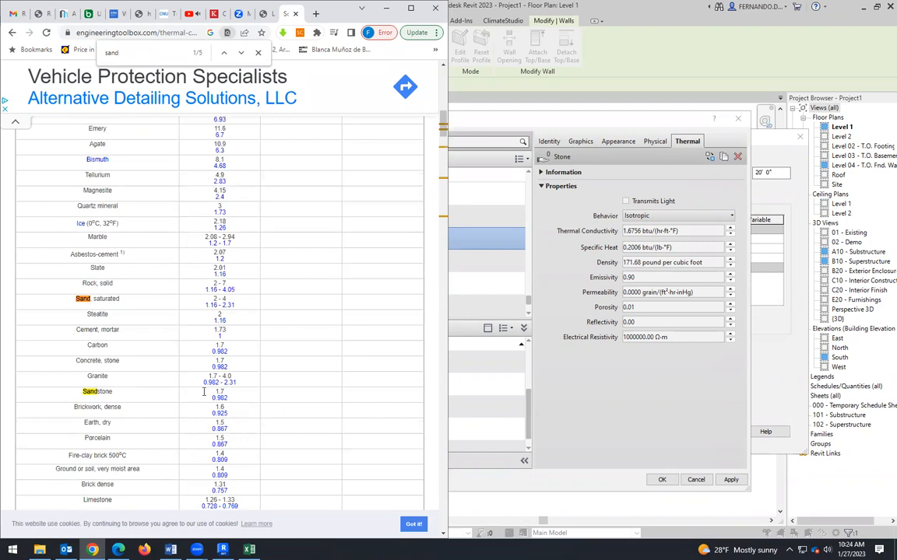
{"action": "left_click_drag", "start_coordinate": [212, 398], "coordinate": [228, 401]}
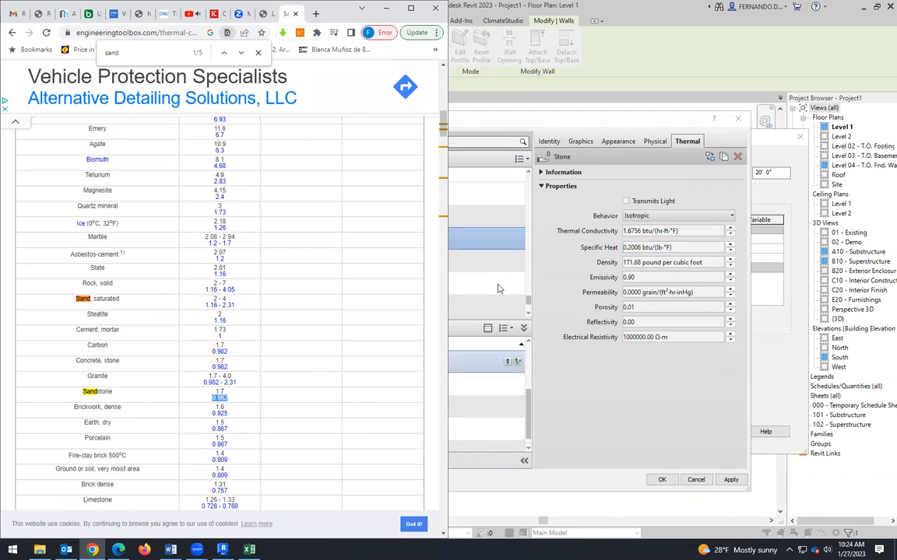
Step: Switch back to Revit, set the Stone material's thermal conductivity to 0.98 btu/(hr·ft·°F), and accept the material
{"action": "double_click", "coordinate": [637, 232]}
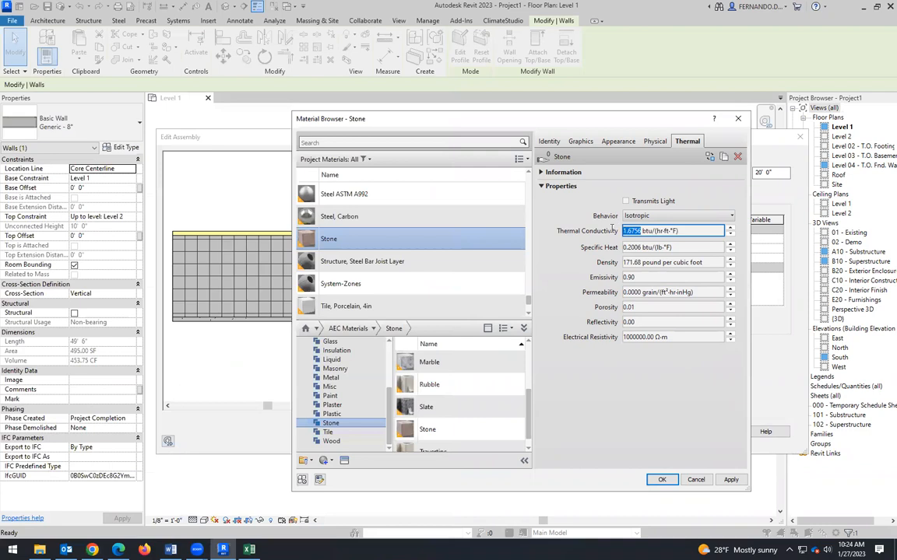
{"action": "type", "text": "0.98"}
{"action": "key", "text": "Return"}
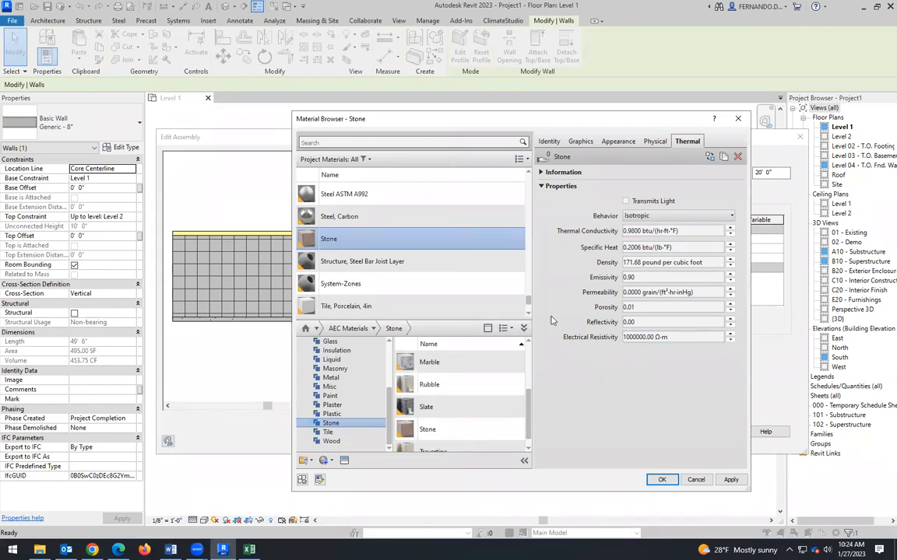
{"action": "left_click", "coordinate": [660, 481]}
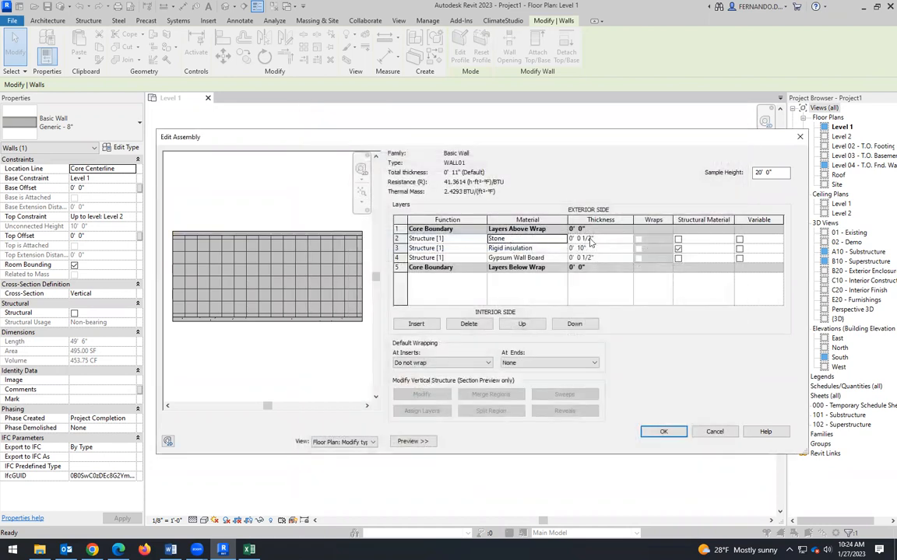
Step: Check the WALL 01 layer list on the 01-24.pptx slide in Chrome and set the Stone layer's thickness to 1" in Revit
{"action": "left_click", "coordinate": [92, 550]}
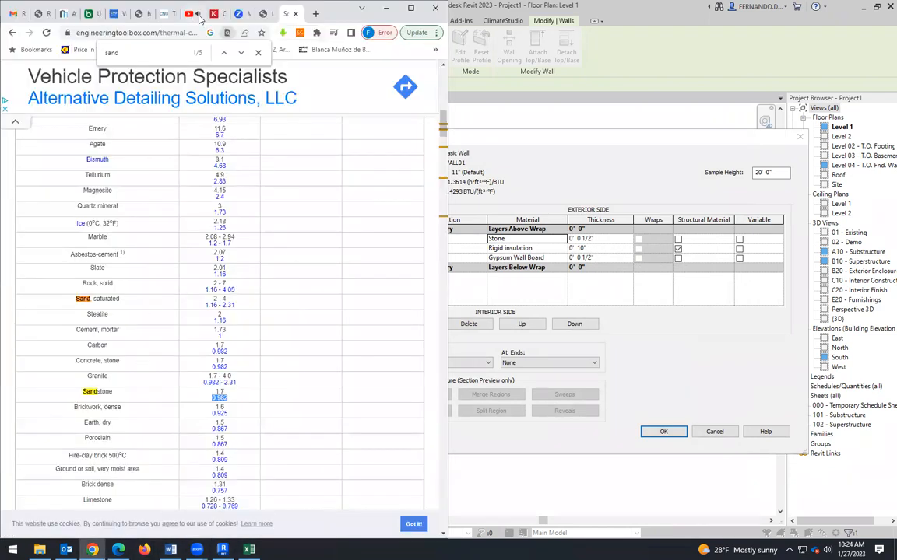
{"action": "left_click", "coordinate": [212, 14]}
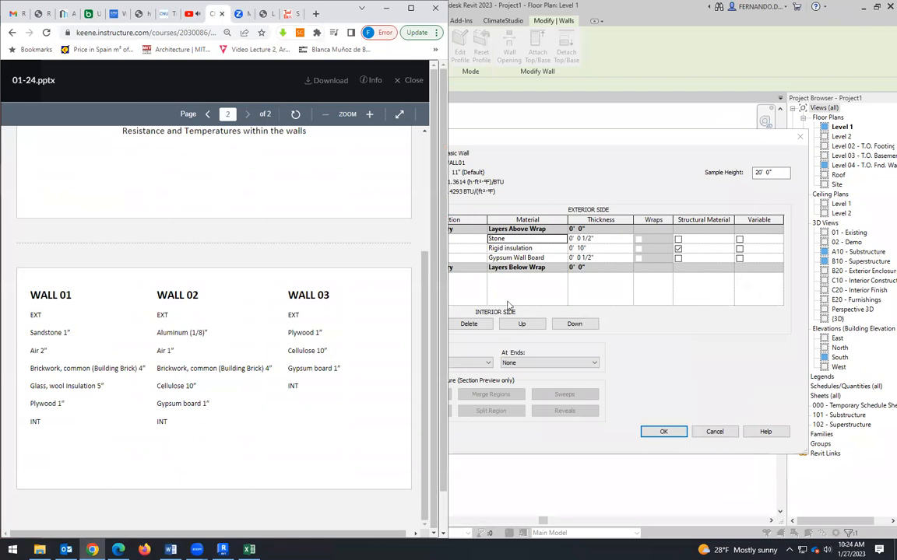
{"action": "left_click", "coordinate": [542, 214]}
{"action": "left_click", "coordinate": [593, 248]}
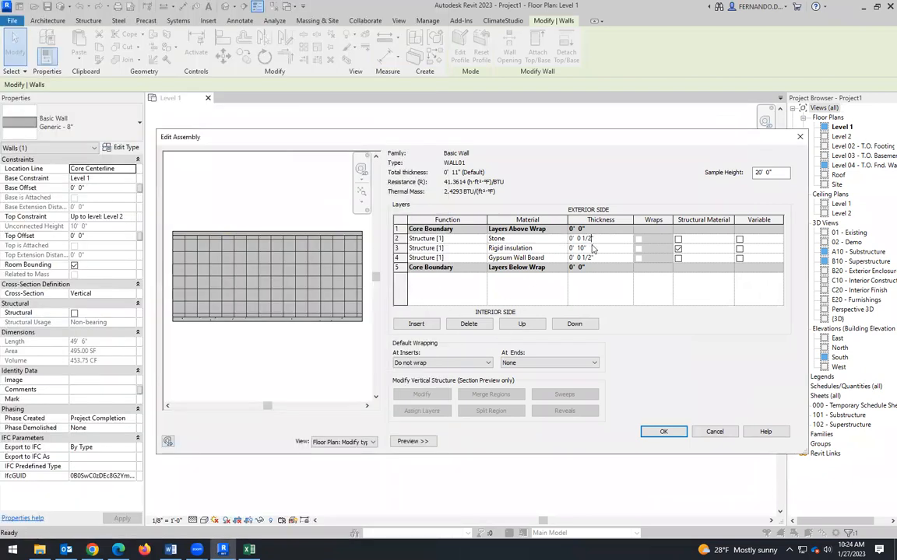
{"action": "left_click", "coordinate": [595, 288]}
{"action": "left_click", "coordinate": [512, 275]}
{"action": "type", "text": "1"}
{"action": "left_click", "coordinate": [634, 303]}
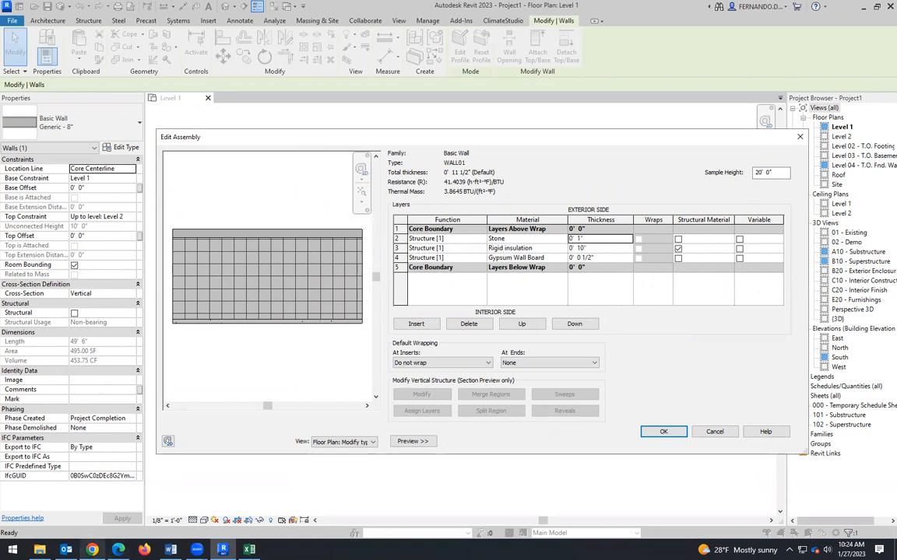
Step: Check the second WALL 01 layer on the slide and replace the Rigid insulation layer's material with Air
{"action": "left_click", "coordinate": [84, 447]}
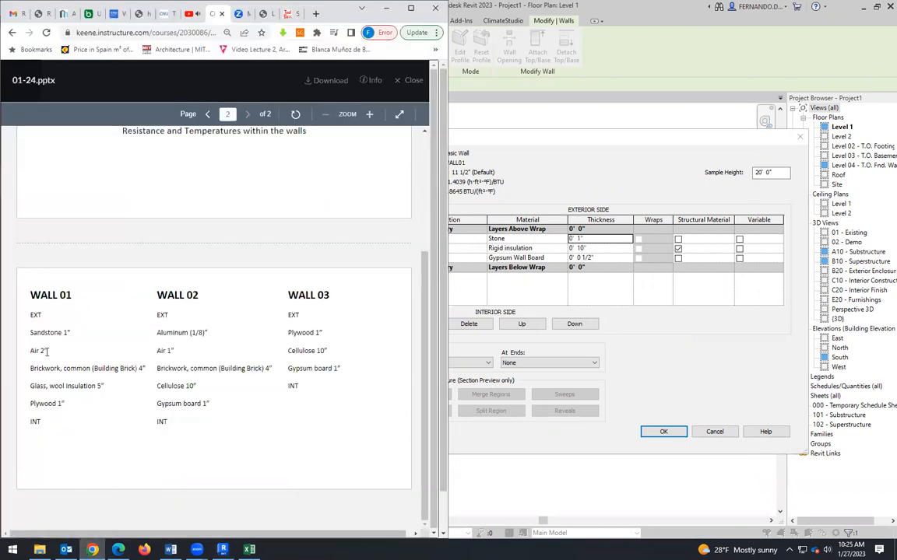
{"action": "left_click", "coordinate": [550, 268]}
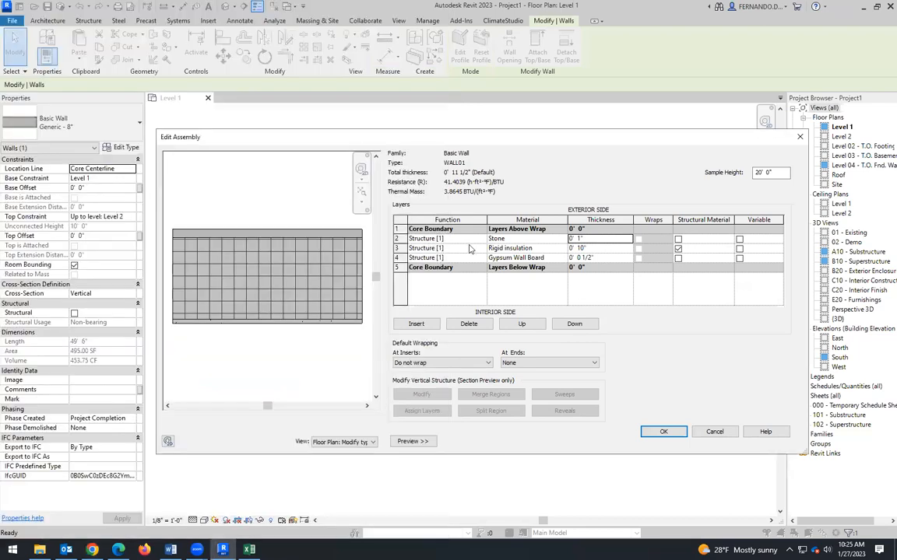
{"action": "left_click", "coordinate": [558, 249]}
{"action": "left_click", "coordinate": [563, 249]}
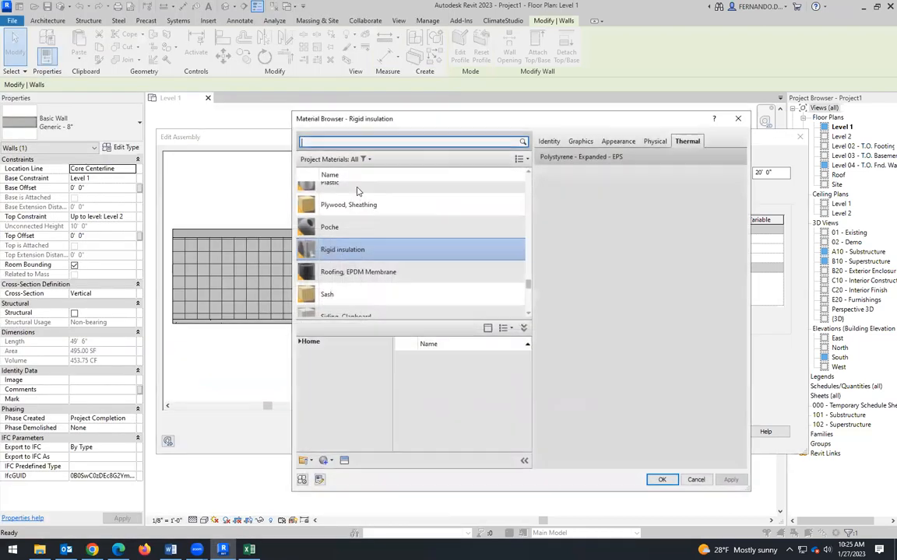
{"action": "type", "text": "ai"}
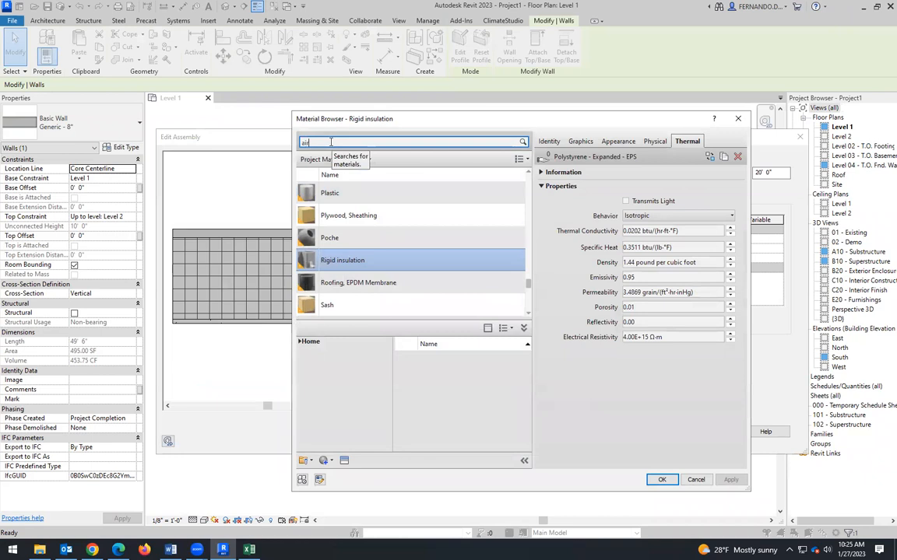
{"action": "type", "text": "r"}
{"action": "left_click", "coordinate": [321, 199]}
{"action": "left_click", "coordinate": [663, 480]}
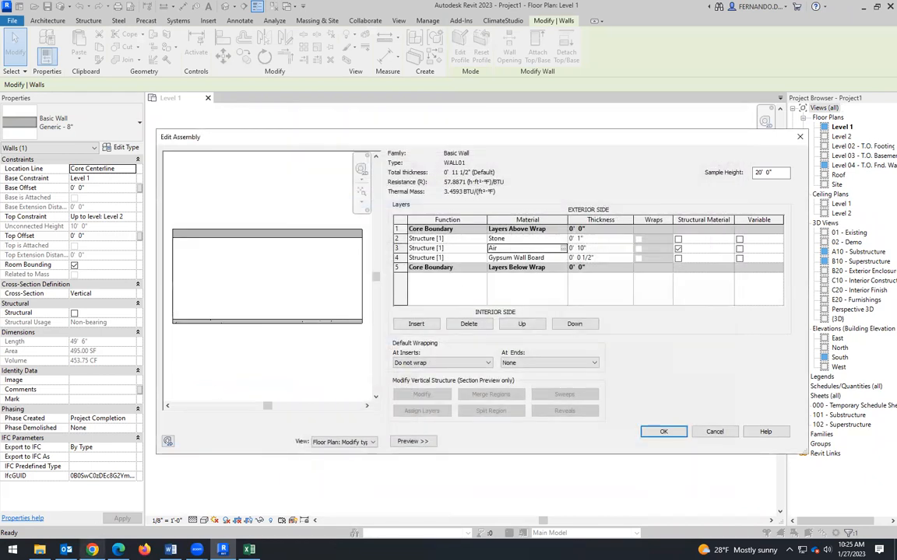
Step: Check the third WALL 01 layer on the slide and replace the Gypsum Wall Board layer's material with Brick, Common
{"action": "left_click", "coordinate": [92, 550]}
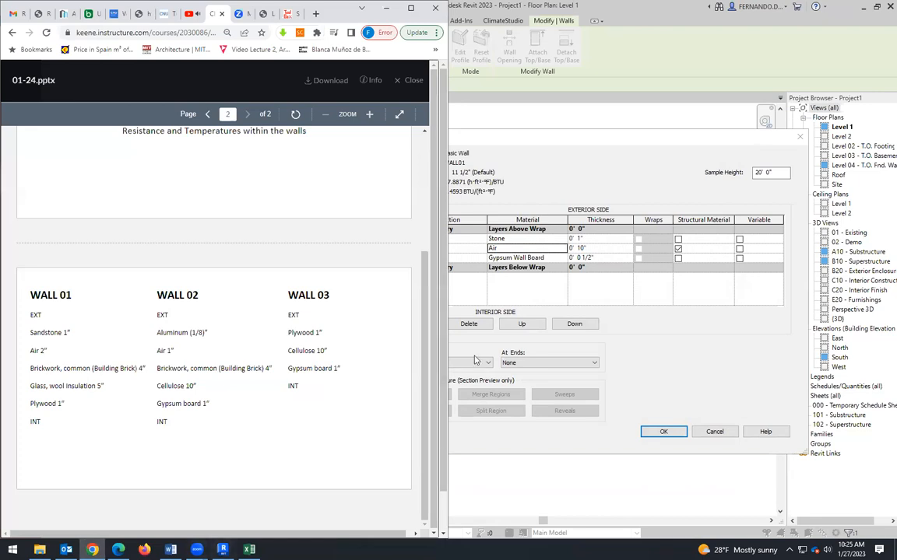
{"action": "left_click", "coordinate": [465, 262]}
{"action": "left_click", "coordinate": [561, 257]}
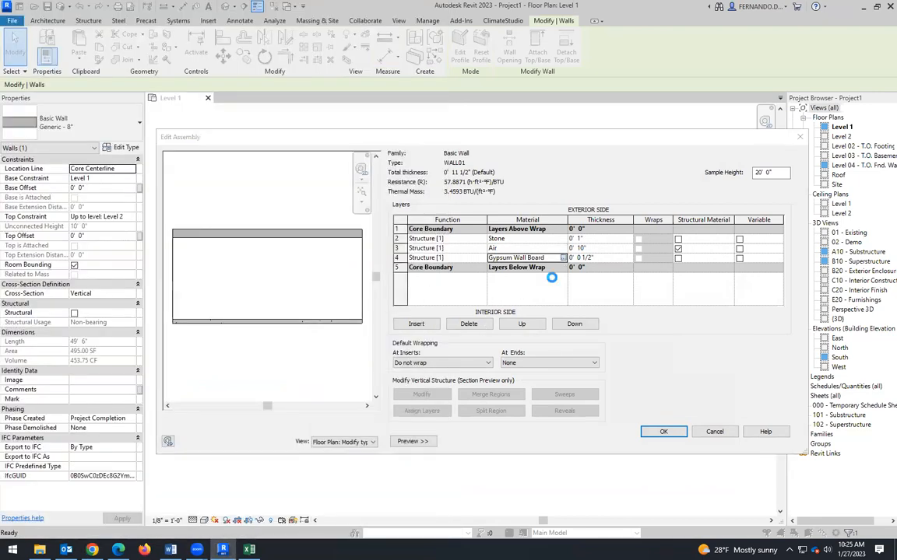
{"action": "type", "text": "brick"}
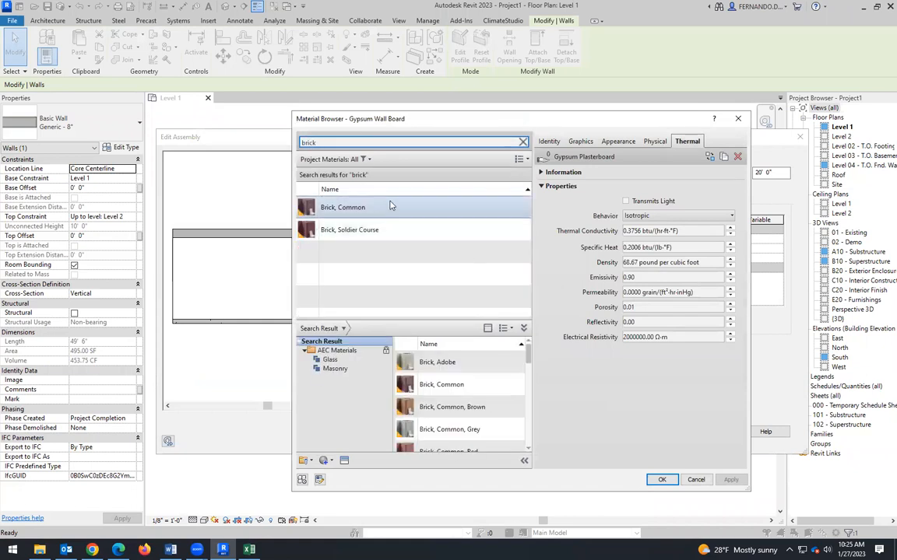
{"action": "left_click", "coordinate": [391, 207]}
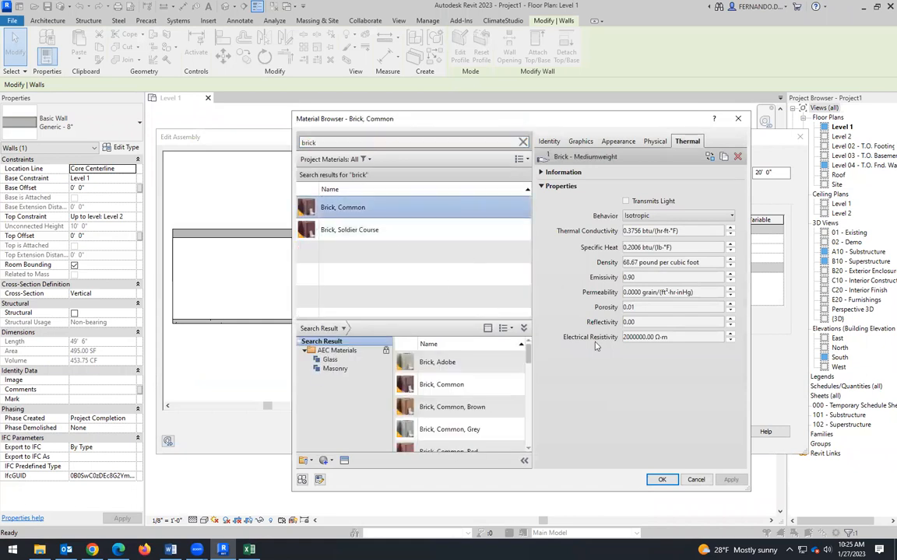
{"action": "left_click", "coordinate": [662, 480]}
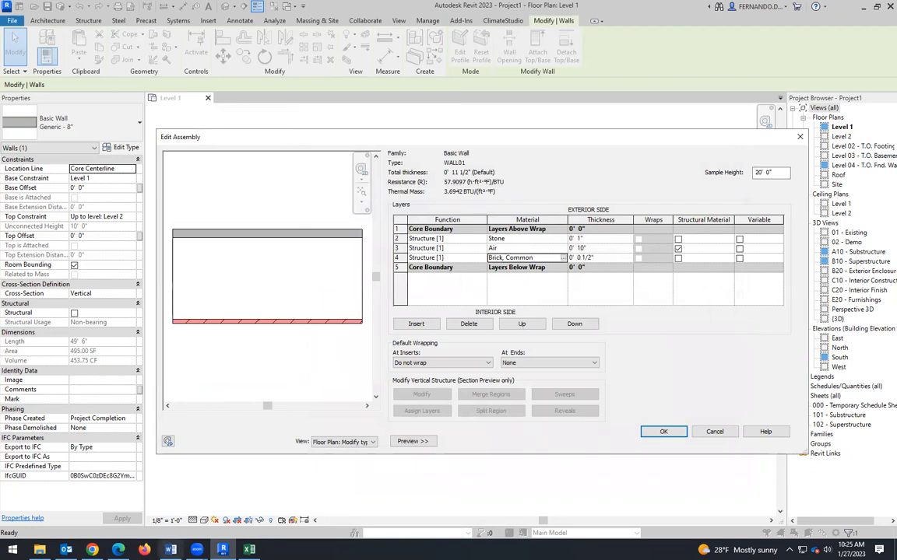
Step: Check the WALL 01 thicknesses on the Chrome slide, and in Revit set the Air layer to 2" and the Brick, Common layer to 4"
{"action": "left_click", "coordinate": [92, 549]}
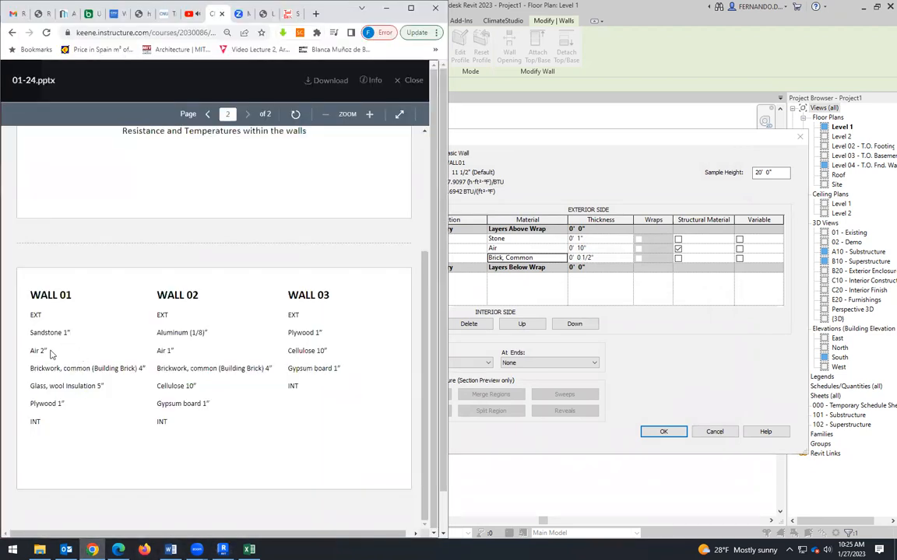
{"action": "left_click", "coordinate": [580, 247]}
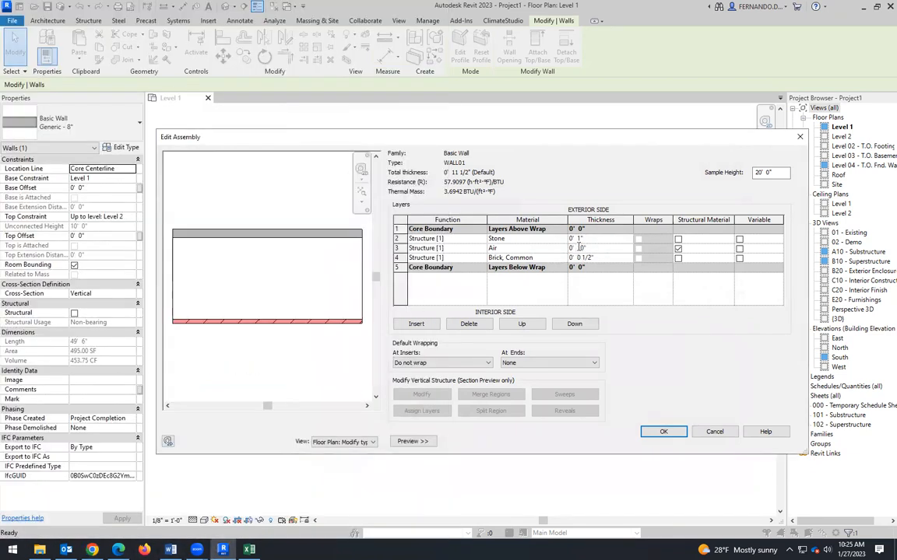
{"action": "type", "text": "2"}
{"action": "left_click", "coordinate": [577, 257]}
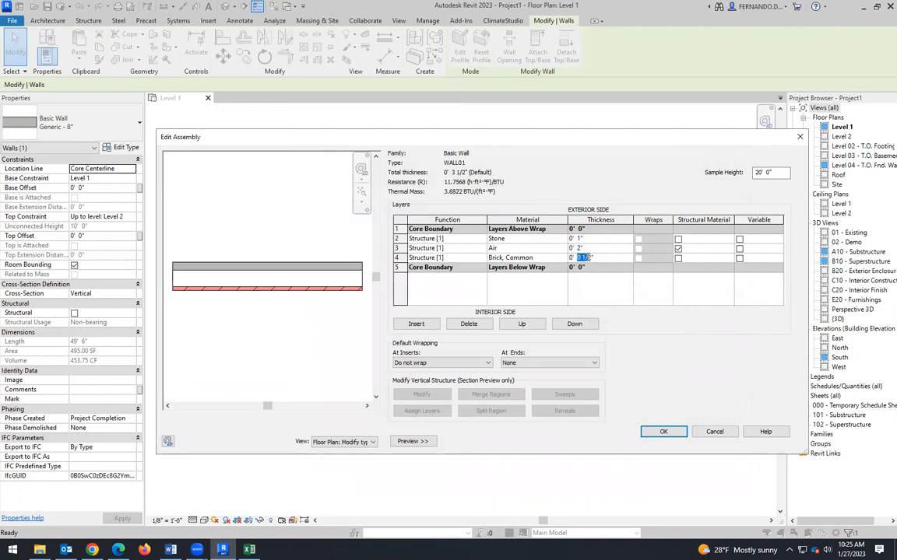
{"action": "type", "text": "4"}
{"action": "left_click", "coordinate": [609, 290]}
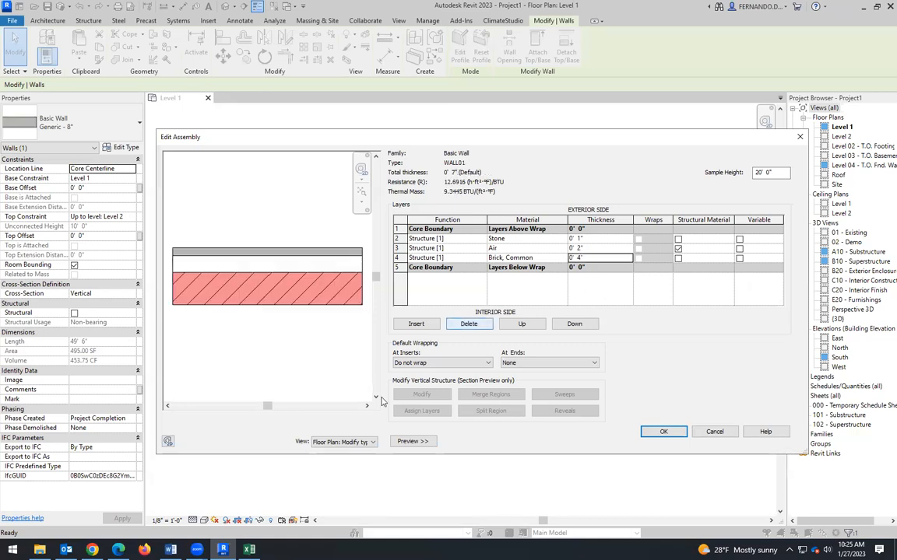
Step: Check the fourth WALL 01 layer on the slide and add a new layer directly below Brick, Common in Revit
{"action": "left_click", "coordinate": [91, 549]}
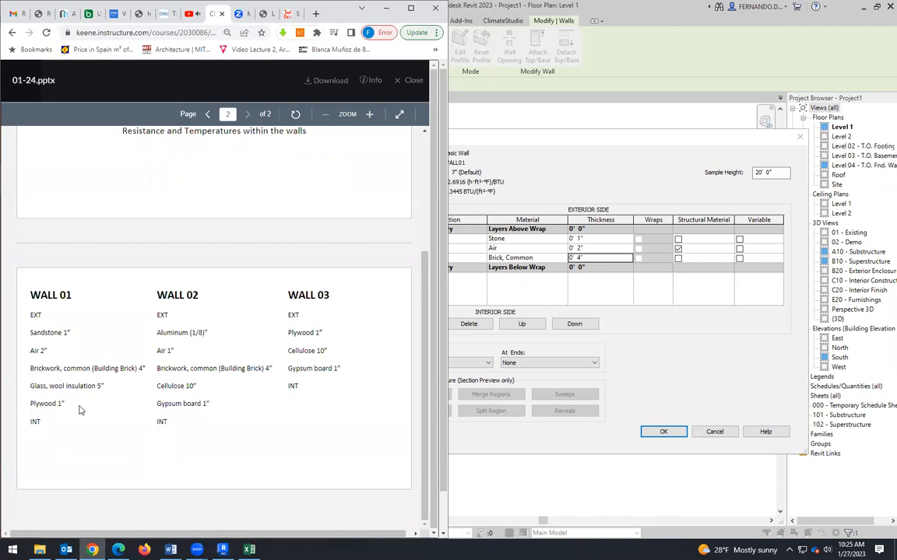
{"action": "left_click", "coordinate": [563, 304]}
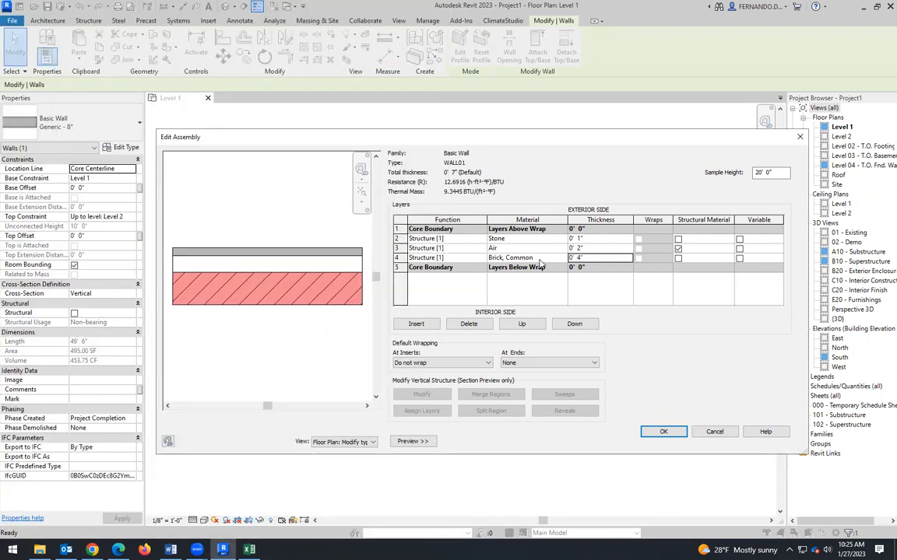
{"action": "left_click", "coordinate": [415, 324]}
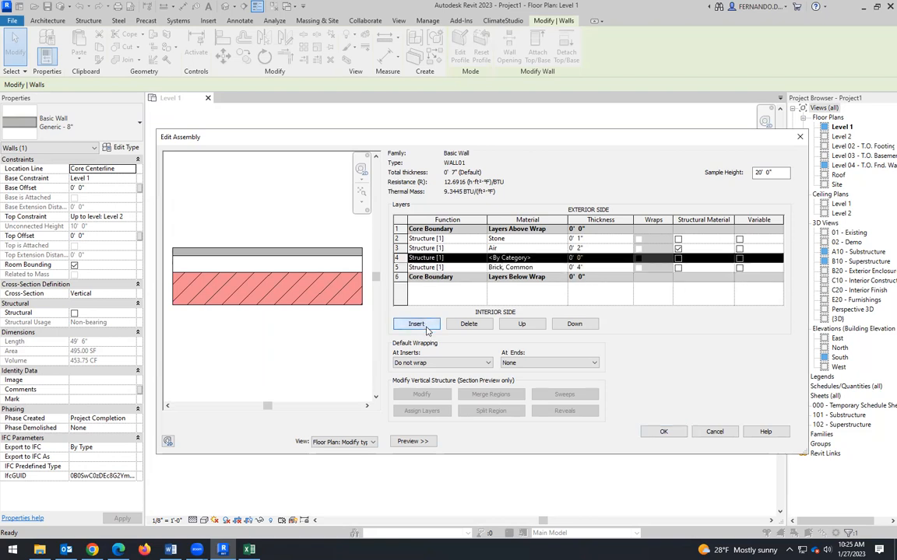
{"action": "left_click", "coordinate": [575, 324]}
Step: Search the materials for wool and assign Rock Wool from the AEC Materials library to the new layer
{"action": "left_click", "coordinate": [552, 269]}
{"action": "left_click", "coordinate": [560, 268]}
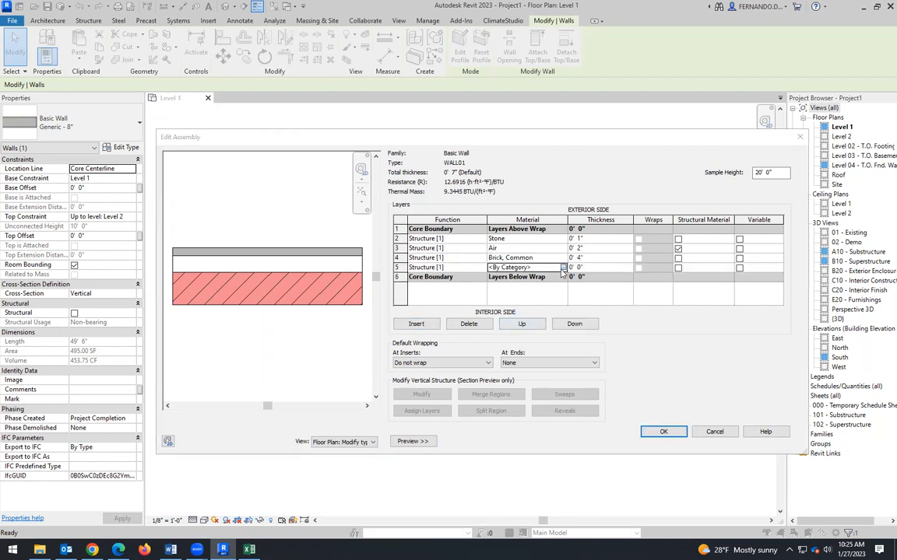
{"action": "scroll", "coordinate": [394, 224], "scroll_direction": "up", "scroll_amount": 1}
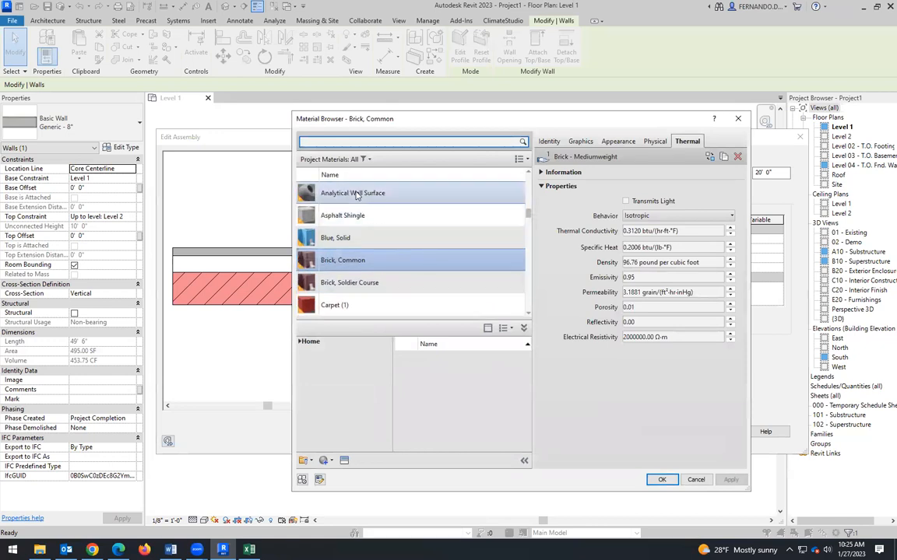
{"action": "type", "text": "wool"}
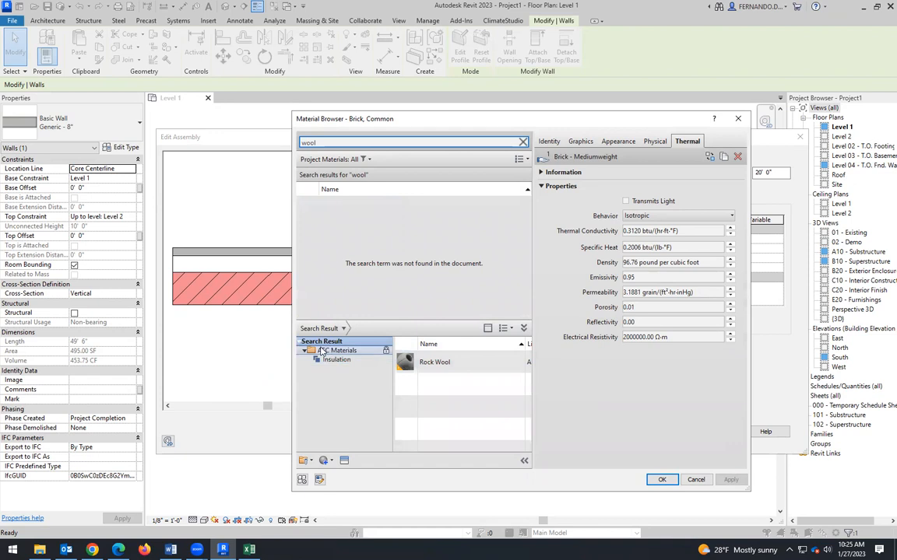
{"action": "mouse_move", "coordinate": [429, 367]}
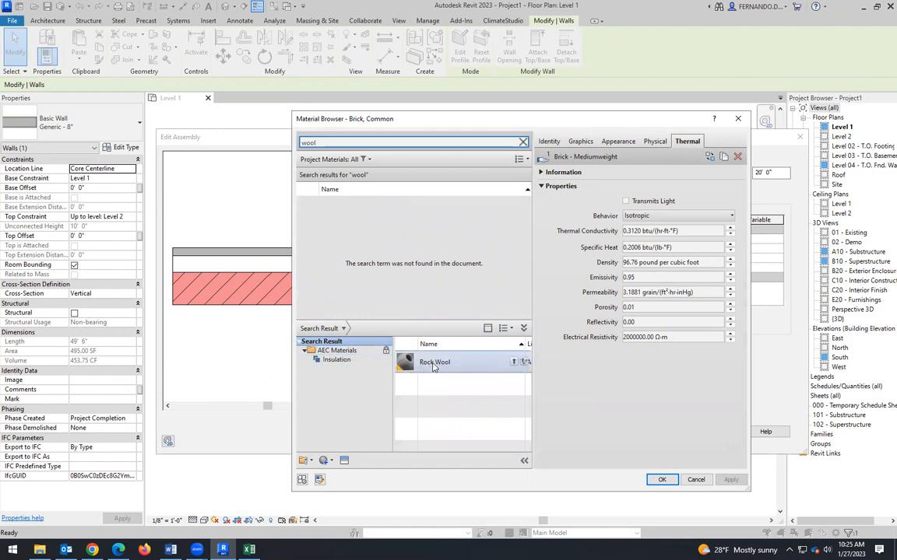
{"action": "double_click", "coordinate": [438, 364]}
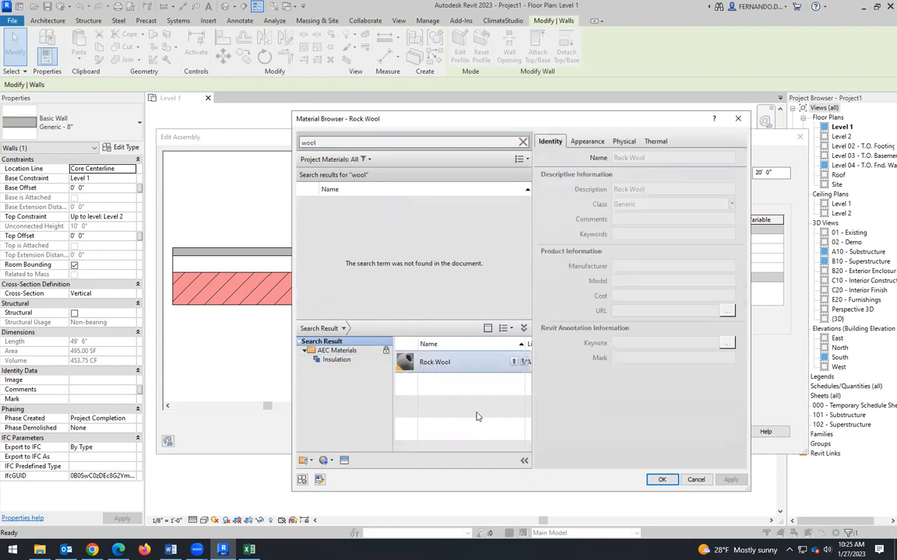
{"action": "left_click", "coordinate": [661, 479]}
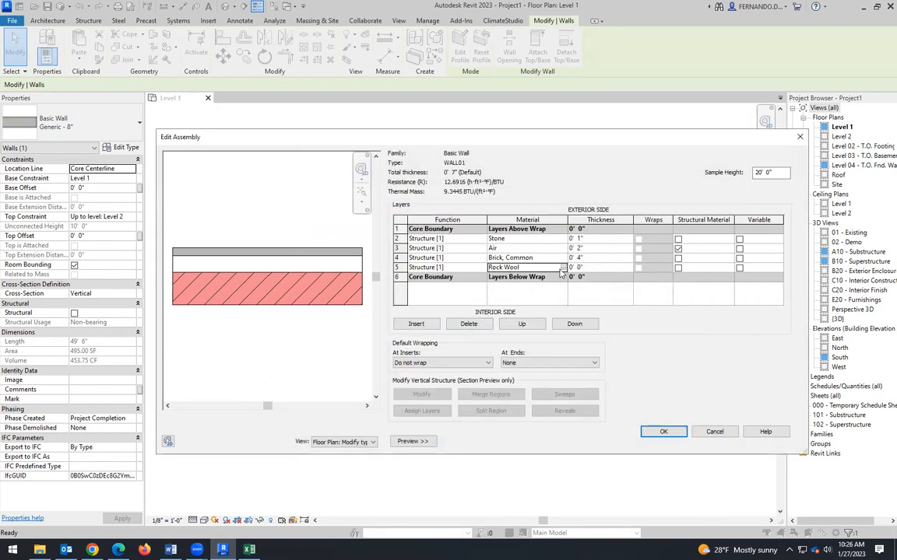
Step: Check the glass wool insulation thickness on the slide and set the Rock Wool layer's thickness to 5" in Revit
{"action": "left_click", "coordinate": [91, 549]}
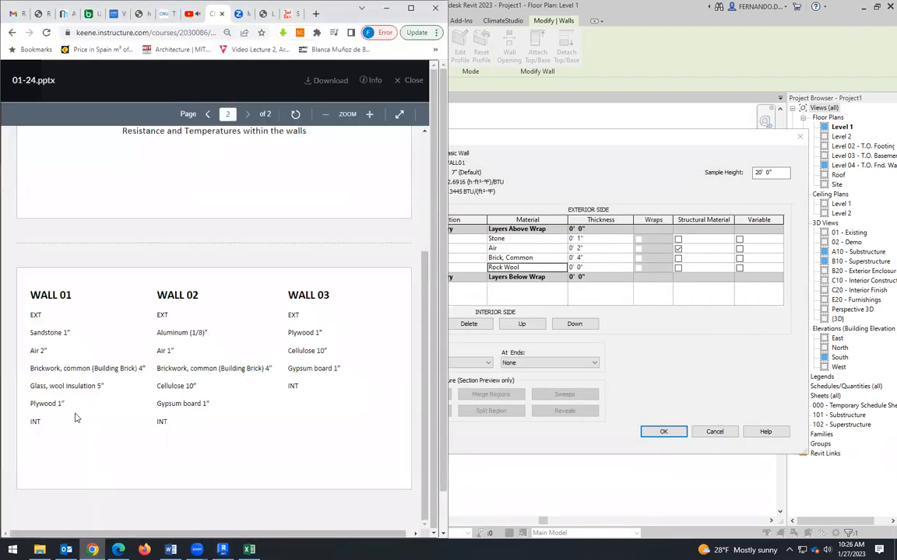
{"action": "left_click", "coordinate": [580, 267]}
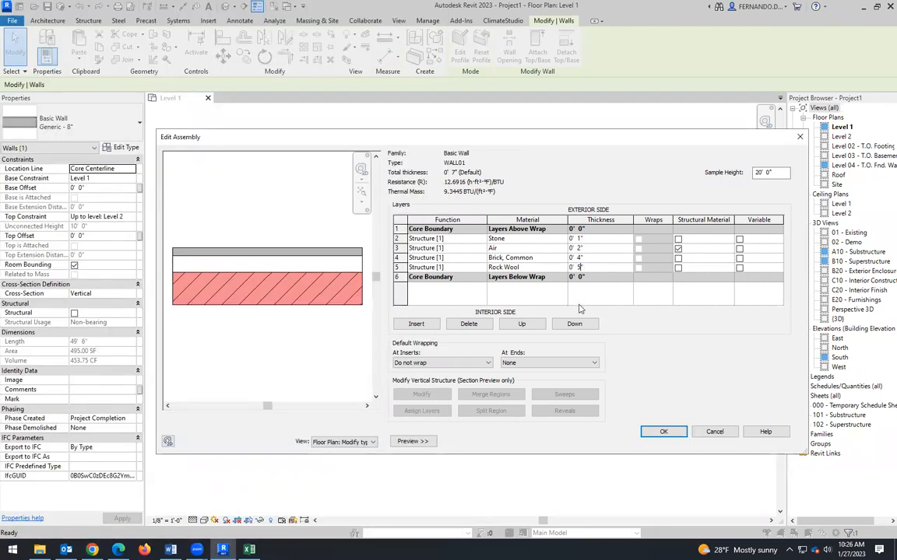
{"action": "type", "text": "5"}
{"action": "key", "text": "Return"}
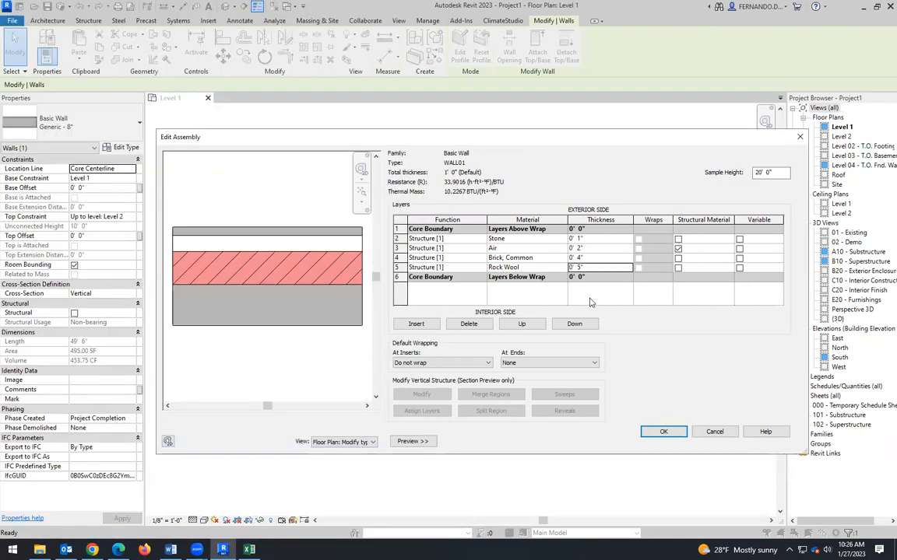
Step: Add another layer directly below Rock Wool and look up the last WALL 01 layer on the slide in Chrome
{"action": "left_click", "coordinate": [418, 324]}
{"action": "left_click", "coordinate": [574, 323]}
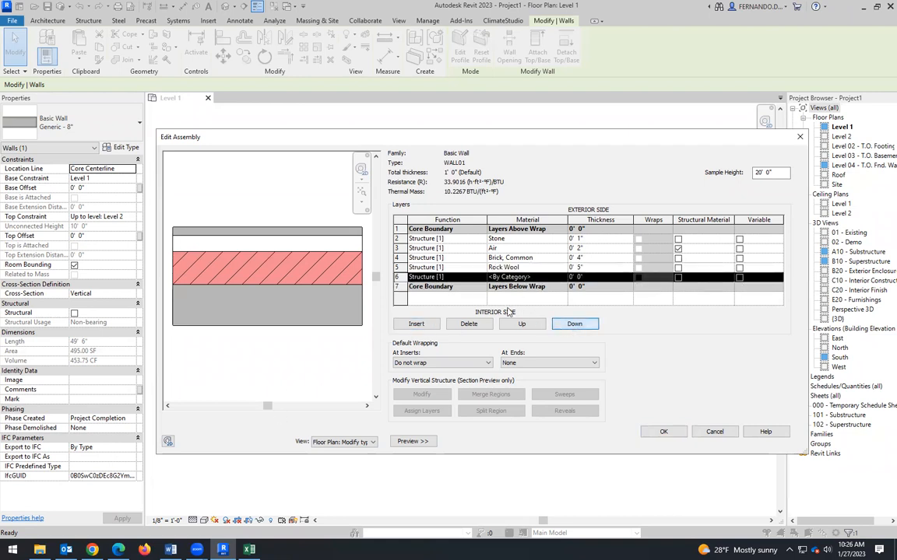
{"action": "key", "text": "alt+Tab"}
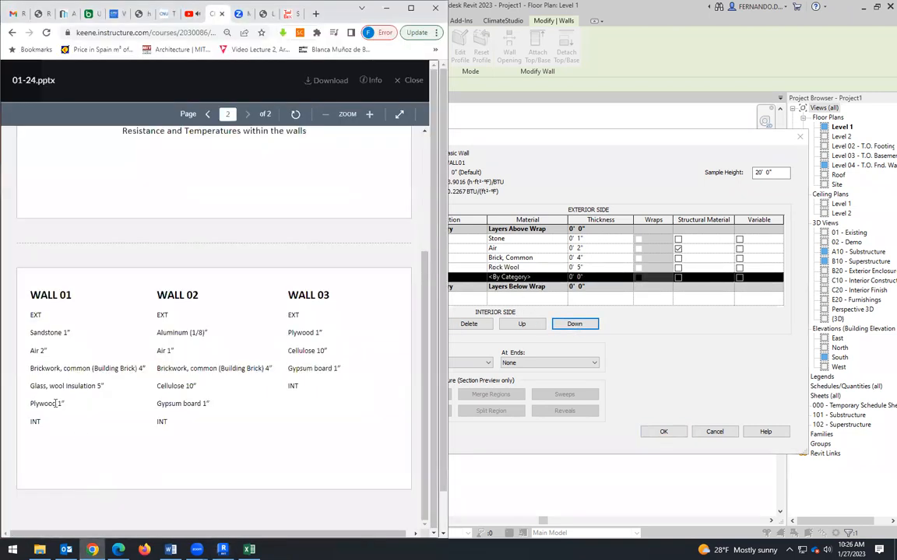
{"action": "left_click", "coordinate": [553, 277]}
{"action": "left_click", "coordinate": [564, 278]}
{"action": "type", "text": "p"}
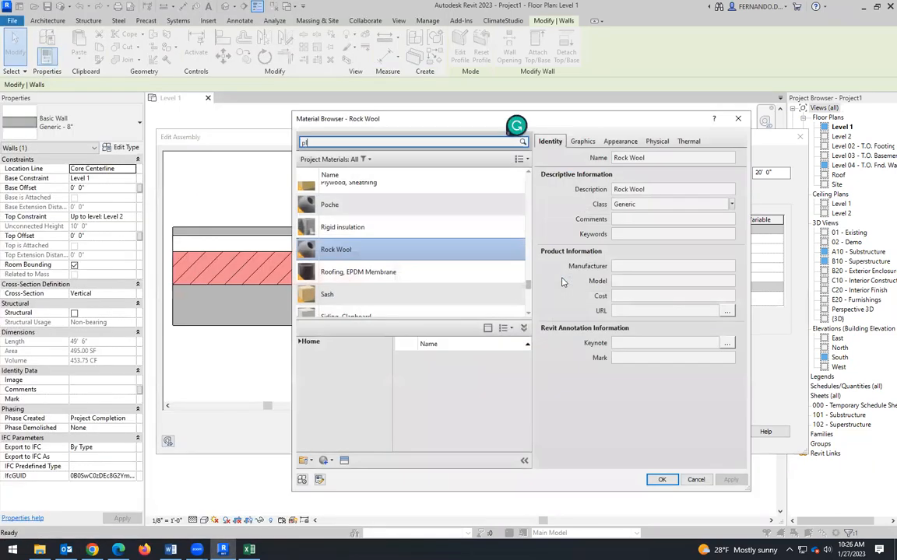
{"action": "type", "text": "ly"}
{"action": "left_click", "coordinate": [362, 208]}
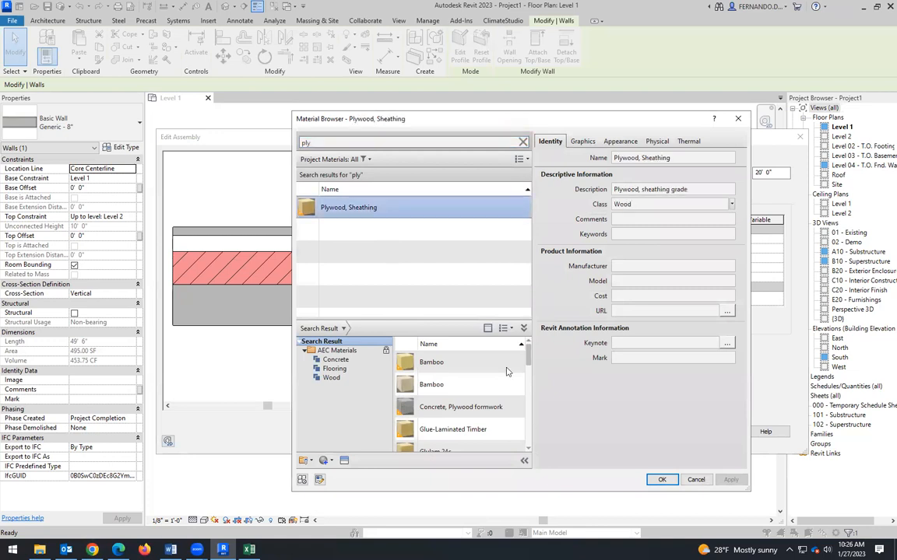
{"action": "key", "text": "Escape"}
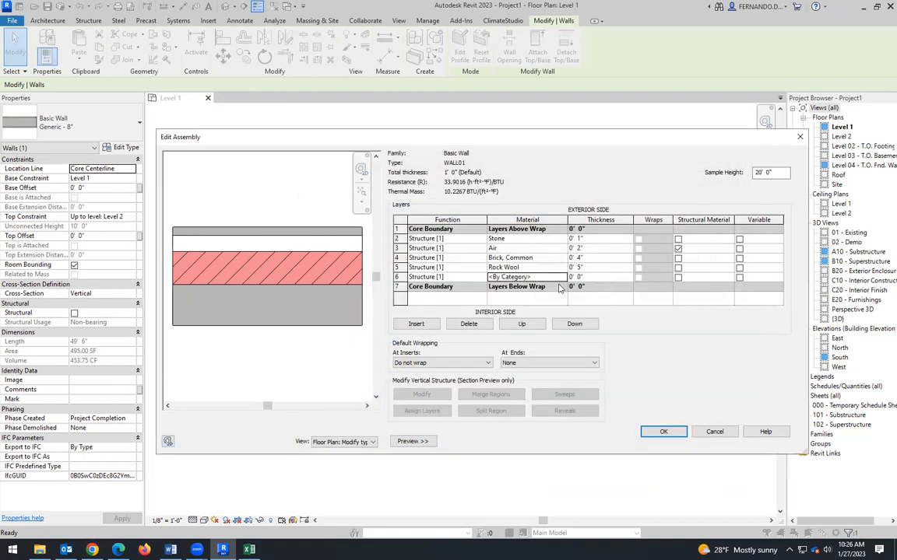
Step: Assign the Plywood, Sheathing material to the innermost layer and set its thickness to 1"
{"action": "left_click", "coordinate": [562, 278]}
{"action": "type", "text": "ply"}
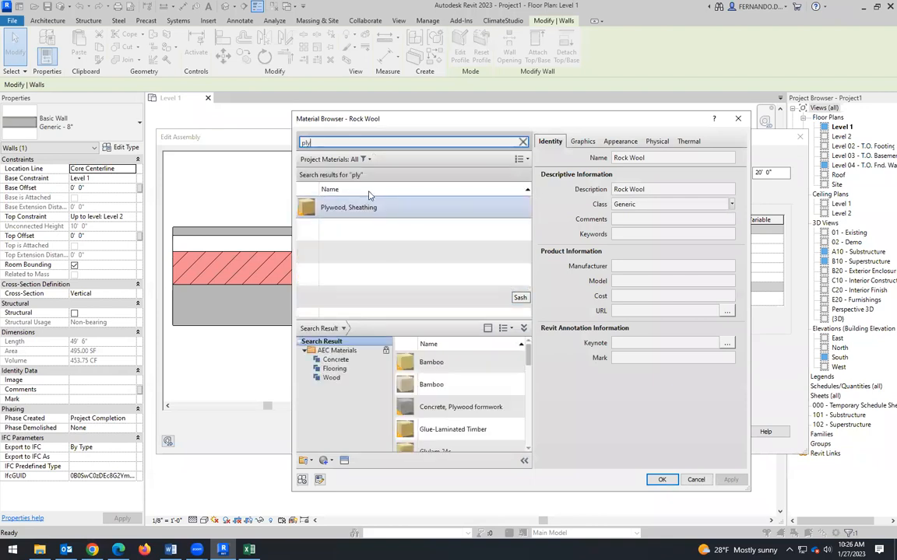
{"action": "left_click", "coordinate": [358, 207]}
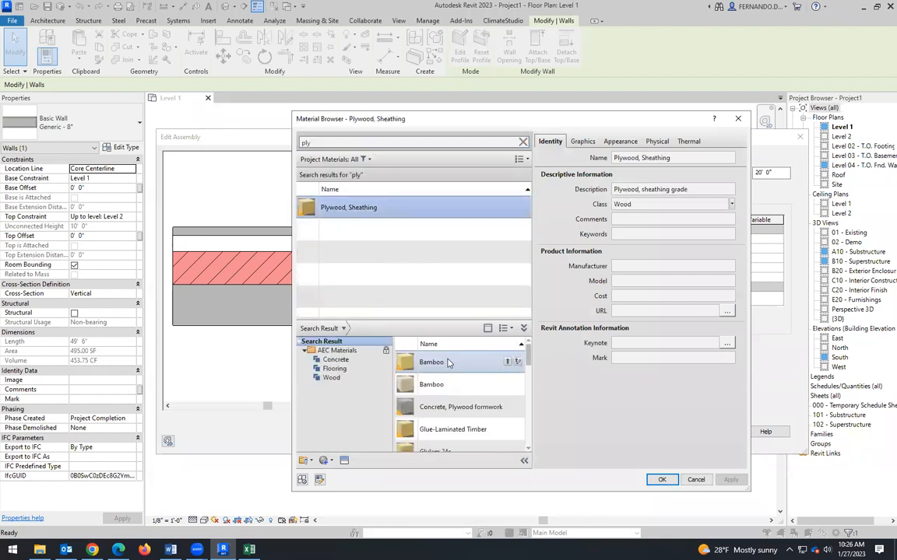
{"action": "left_click", "coordinate": [661, 479]}
{"action": "left_click", "coordinate": [562, 290]}
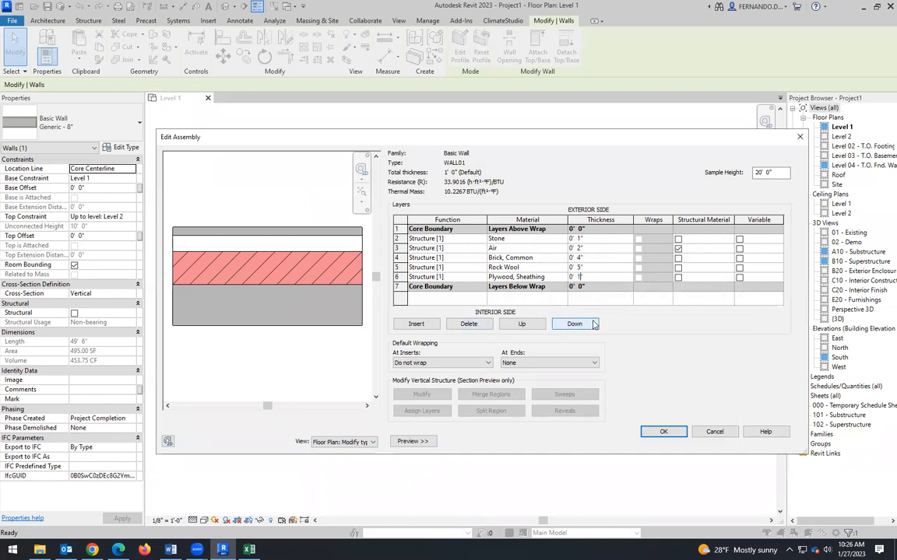
Step: Accept the layer assembly and capture a rectangular screenshot of the whole WALL01 Type Properties dialog
{"action": "left_click", "coordinate": [664, 431]}
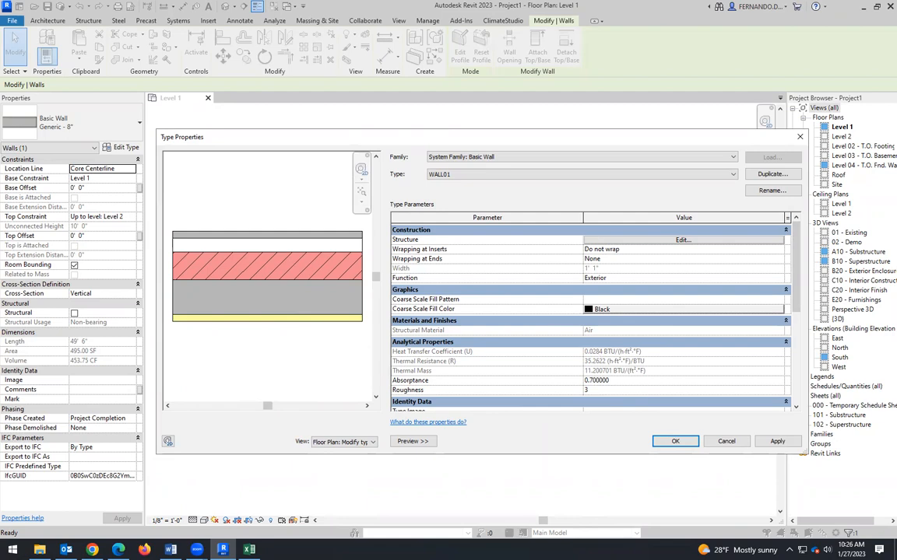
{"action": "key", "text": "super+shift+s"}
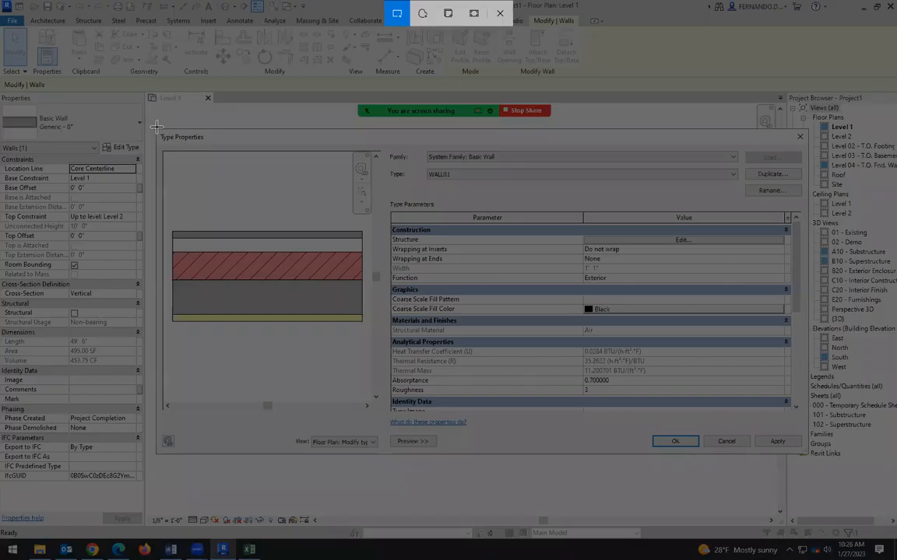
{"action": "left_click_drag", "start_coordinate": [155, 126], "coordinate": [806, 454]}
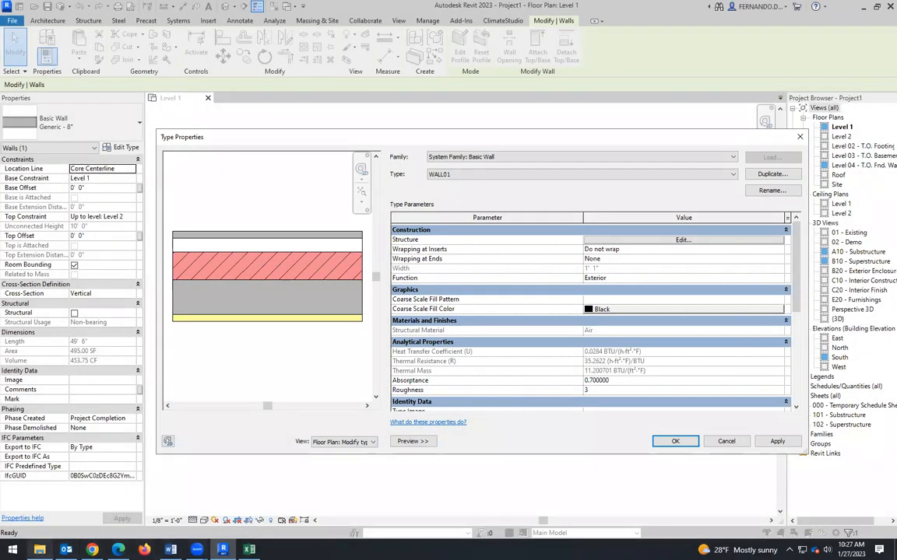
Step: Switch to Chrome, download the 01-24.pptx file and open the downloaded presentation in PowerPoint
{"action": "mouse_move", "coordinate": [40, 549]}
{"action": "left_click", "coordinate": [91, 549]}
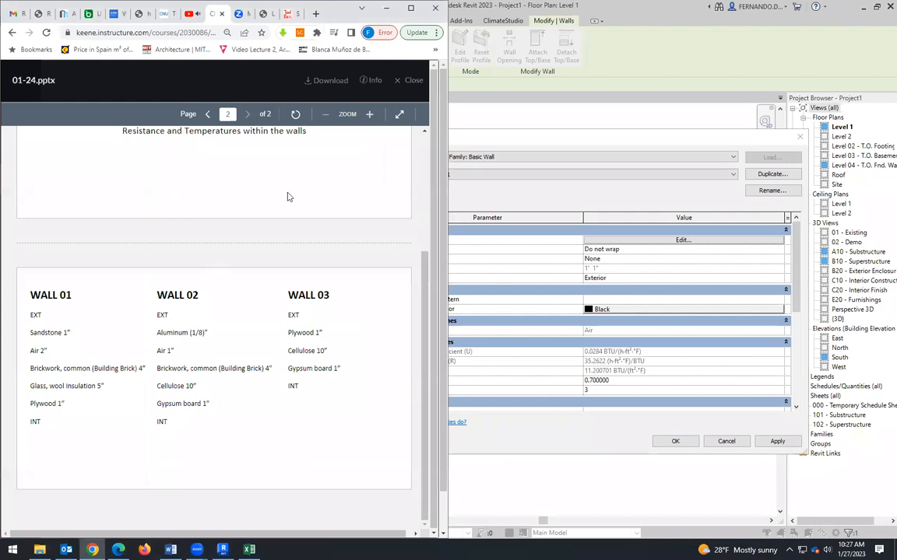
{"action": "left_click", "coordinate": [330, 81]}
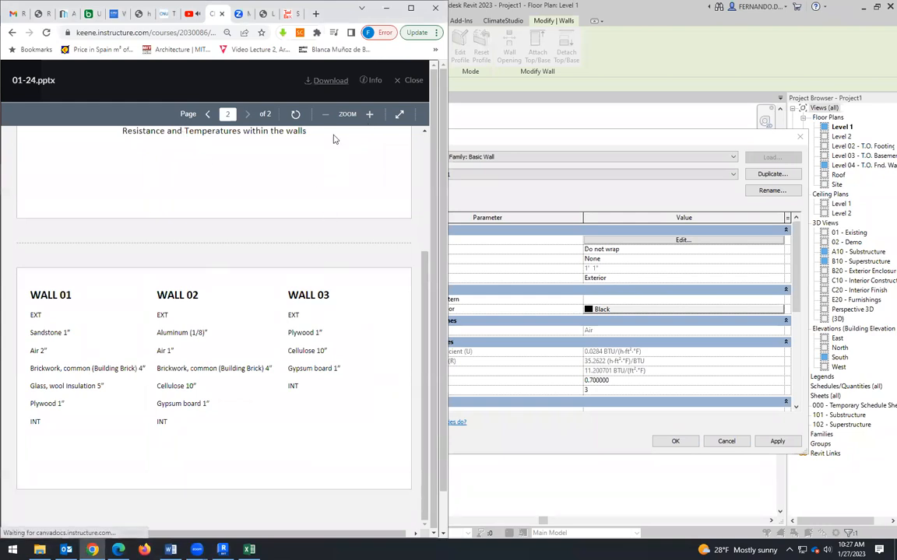
{"action": "double_click", "coordinate": [368, 9]}
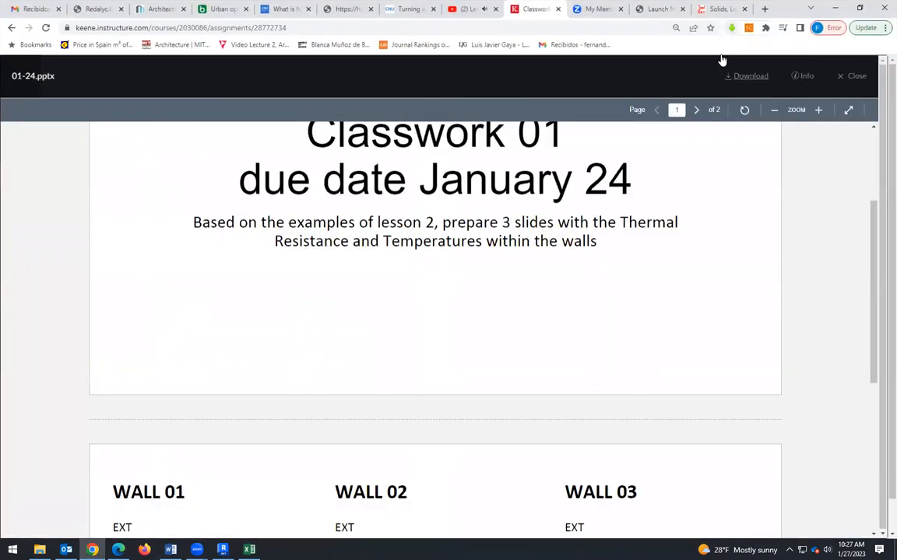
{"action": "left_click", "coordinate": [730, 28]}
{"action": "left_click", "coordinate": [584, 68]}
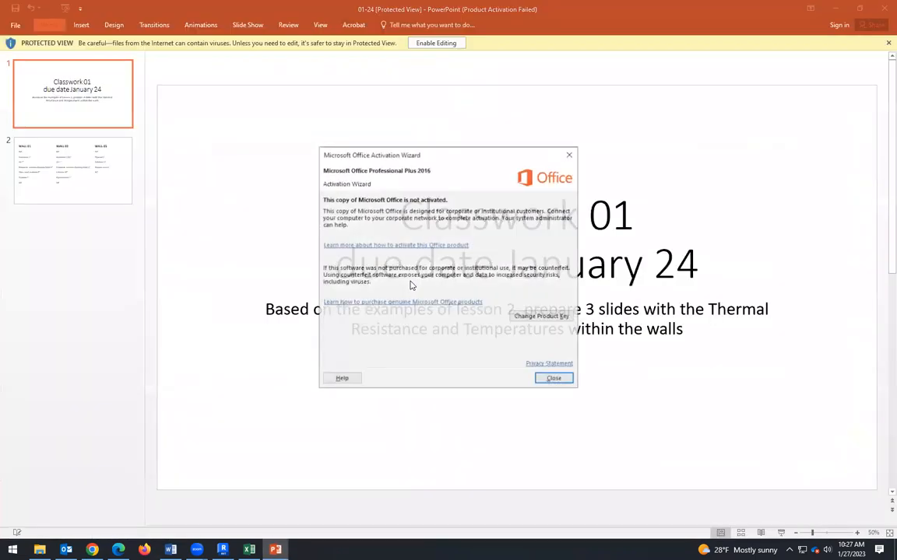
Step: Dismiss the Office activation notice and enable editing of the 01-24 presentation
{"action": "left_click", "coordinate": [554, 377]}
{"action": "left_click", "coordinate": [82, 238]}
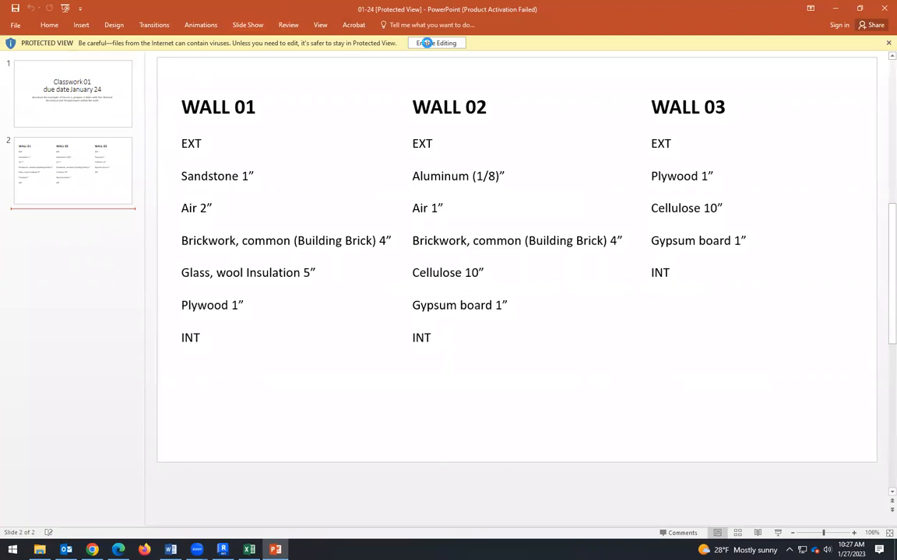
{"action": "left_click", "coordinate": [428, 43]}
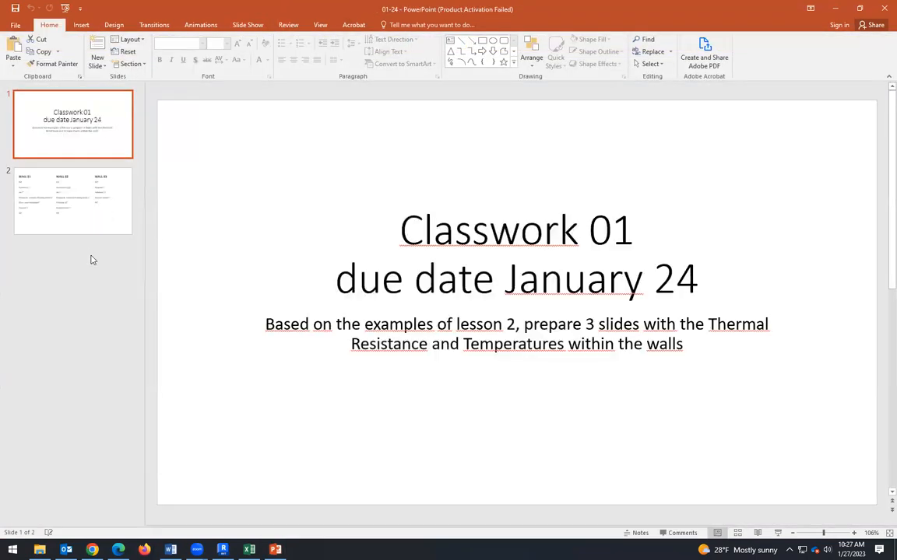
Step: Add a slide after the wall list with its placeholders removed, and paste the WALL01 Type Properties screenshot onto it
{"action": "left_click", "coordinate": [87, 230]}
{"action": "key", "text": "Return"}
{"action": "left_click_drag", "start_coordinate": [176, 98], "coordinate": [867, 499]}
{"action": "key", "text": "Delete"}
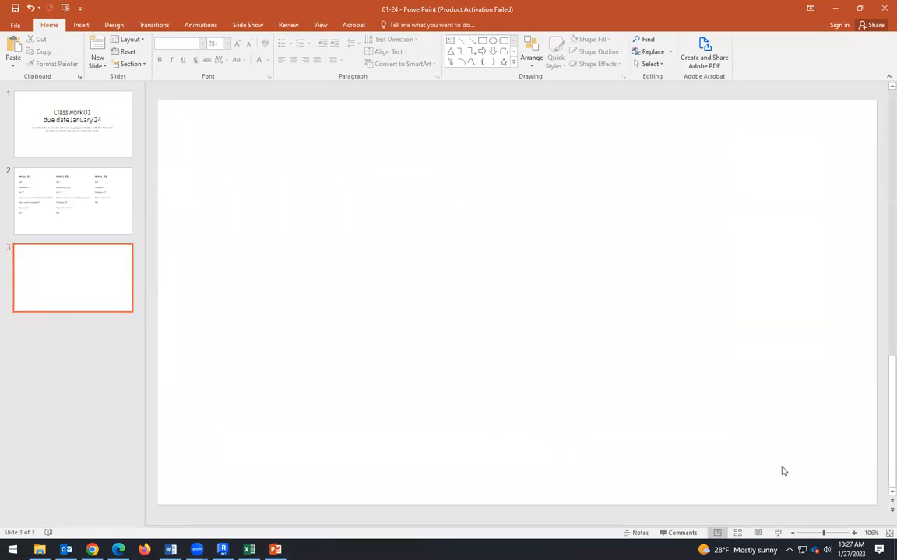
{"action": "key", "text": "ctrl+v"}
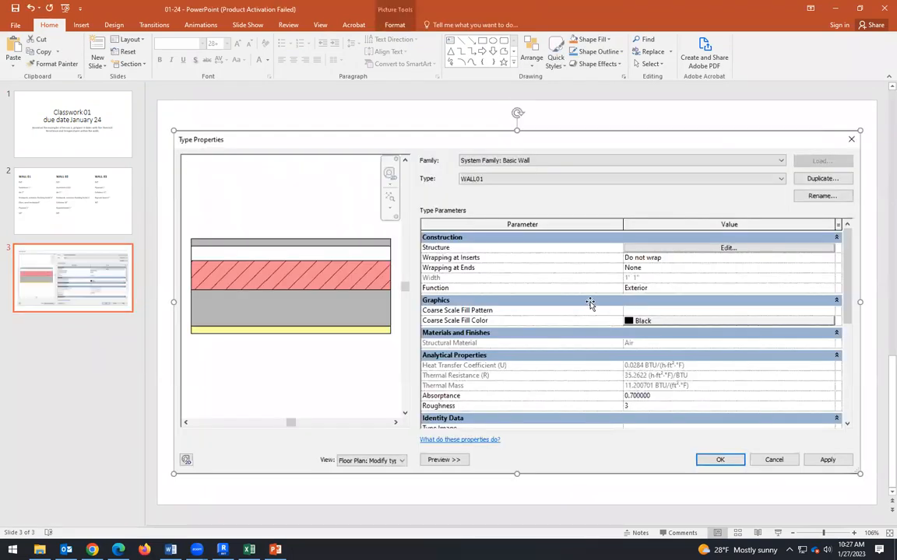
{"action": "left_click", "coordinate": [686, 502]}
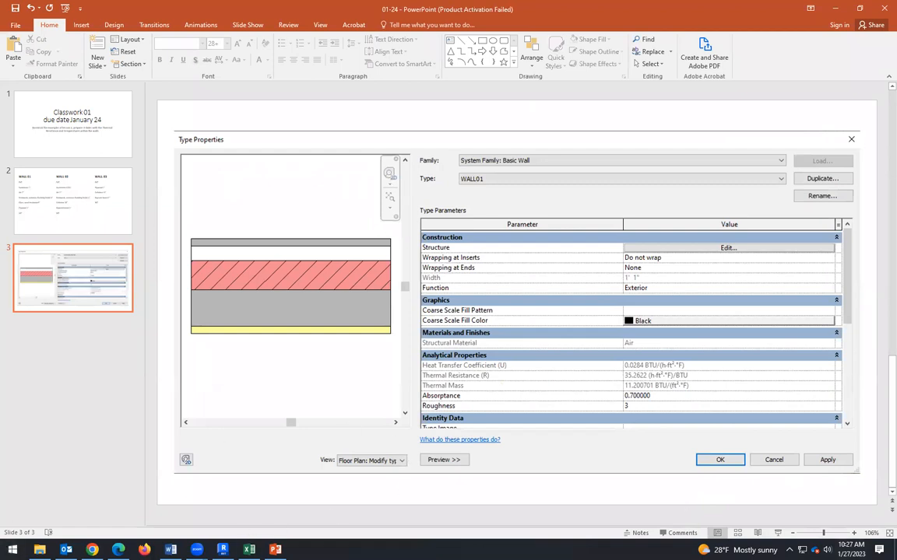
Step: Look at the Temperature distribution sheet in the Excel dew point workbook and return to the PowerPoint presentation
{"action": "left_click", "coordinate": [249, 550]}
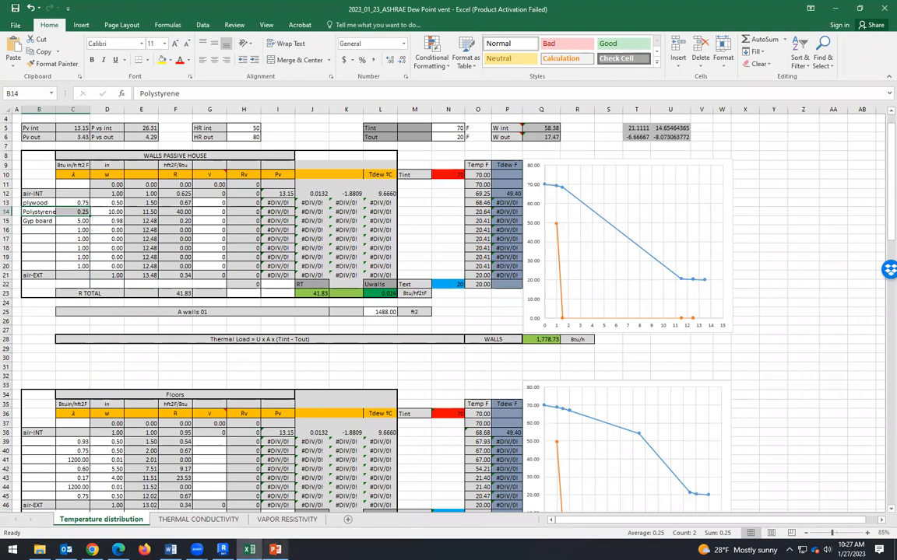
{"action": "left_click", "coordinate": [275, 549]}
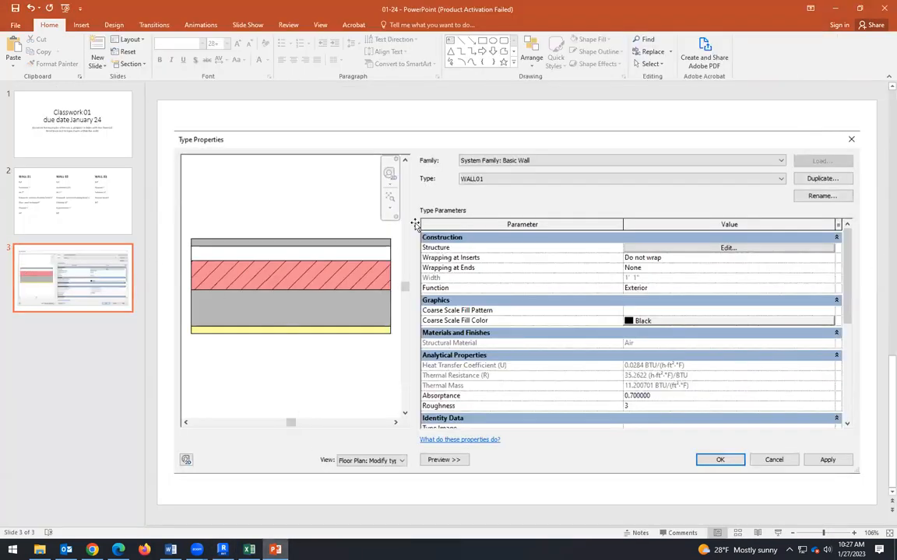